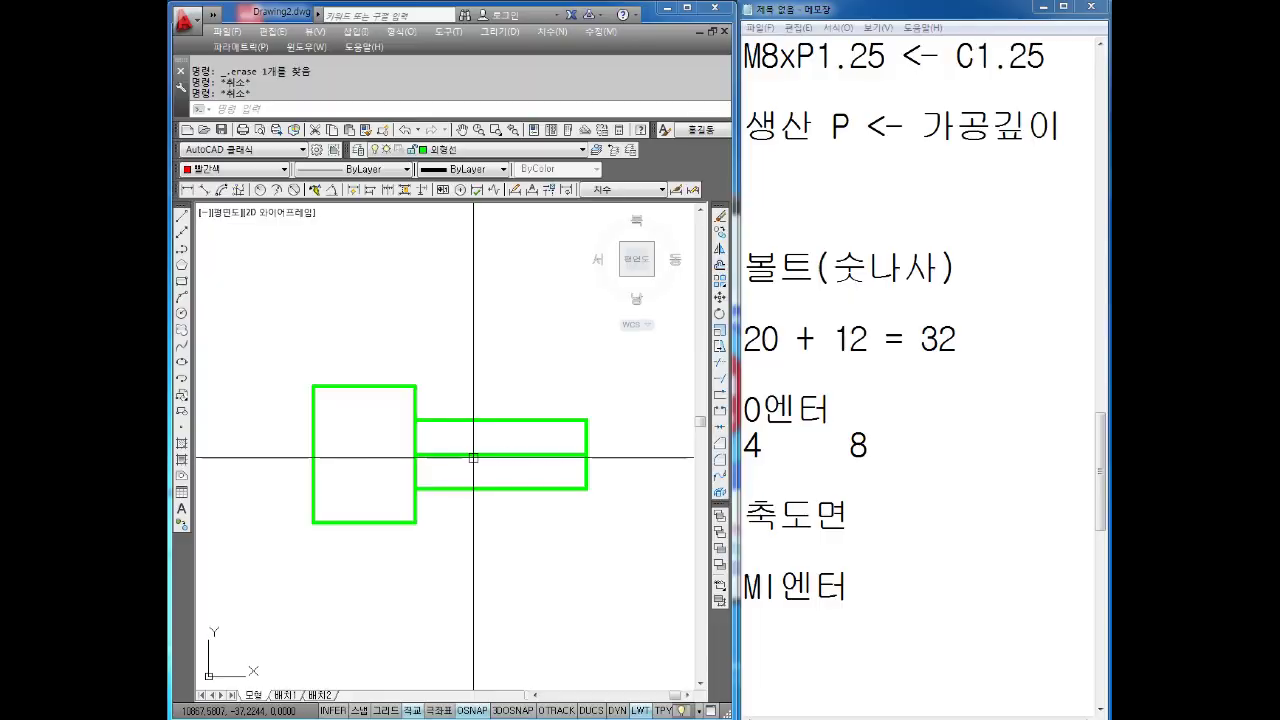
- Select the bolt's horizontal axis line and grab its left grip to stretch it
{"action": "left_click", "coordinate": [420, 456]}
{"action": "left_click", "coordinate": [415, 455]}
- Shorten the axis line and move it onto the 중심선 centre-line layer
{"action": "left_click", "coordinate": [313, 455]}
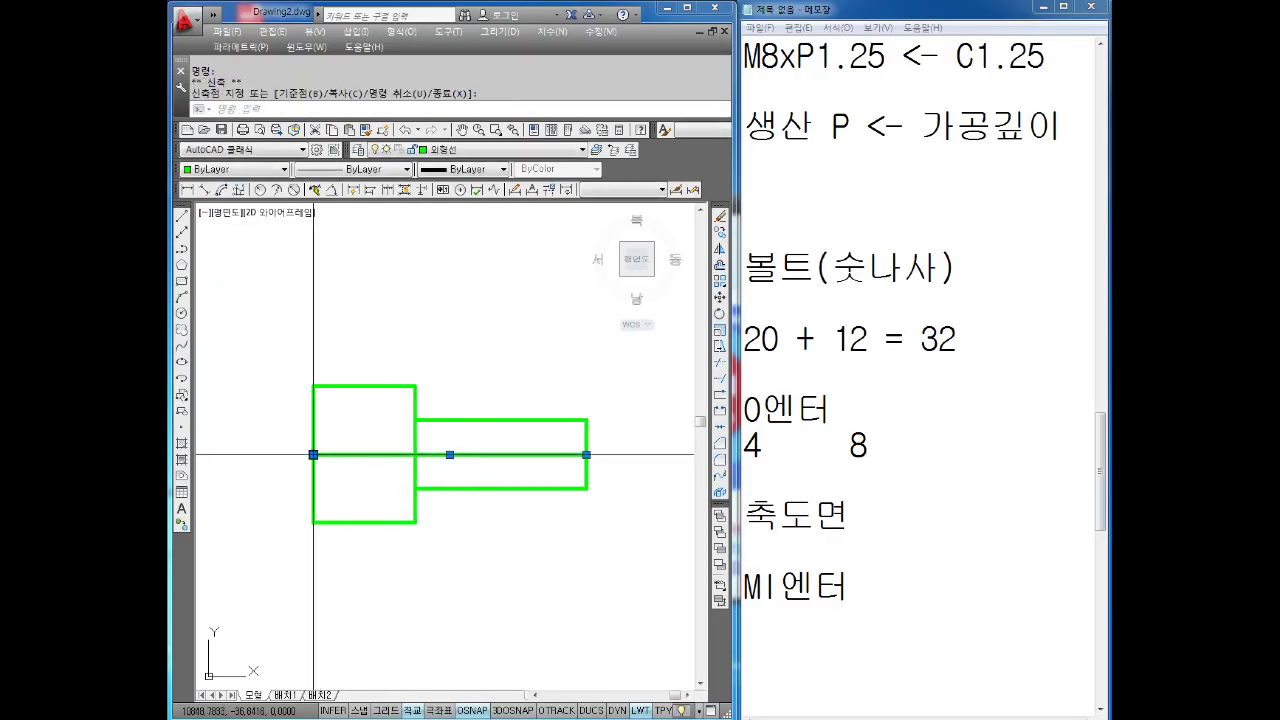
{"action": "key", "text": "Escape"}
{"action": "key", "text": "Escape"}
{"action": "left_click_drag", "start_coordinate": [470, 480], "coordinate": [443, 391]}
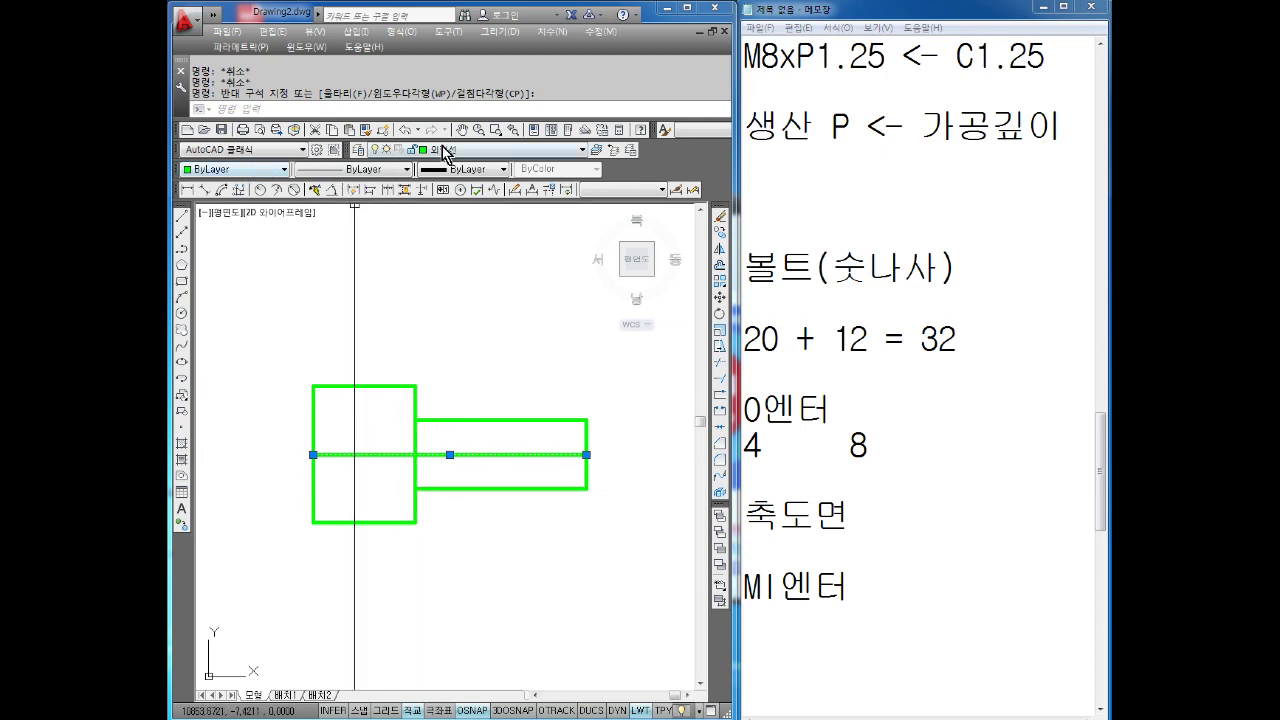
{"action": "left_click", "coordinate": [445, 155]}
{"action": "left_click", "coordinate": [450, 236]}
{"action": "key", "text": "Escape"}
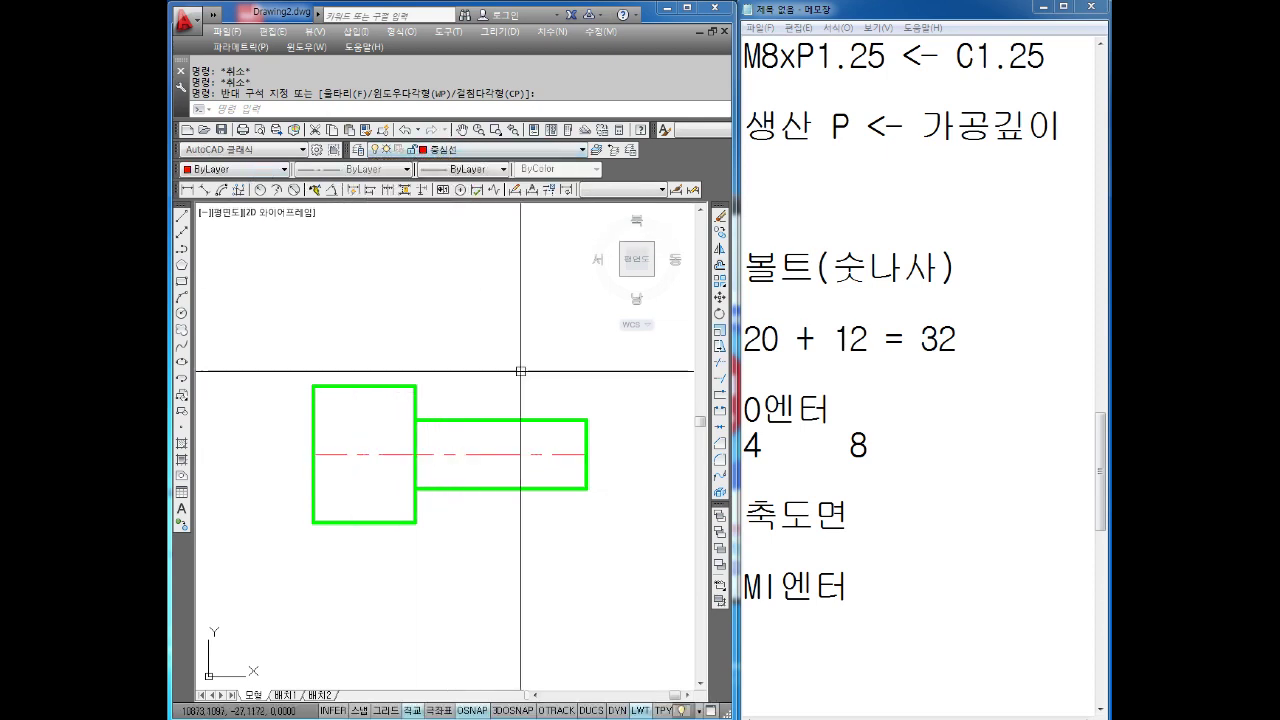
{"action": "key", "text": "Escape"}
{"action": "key", "text": "Escape"}
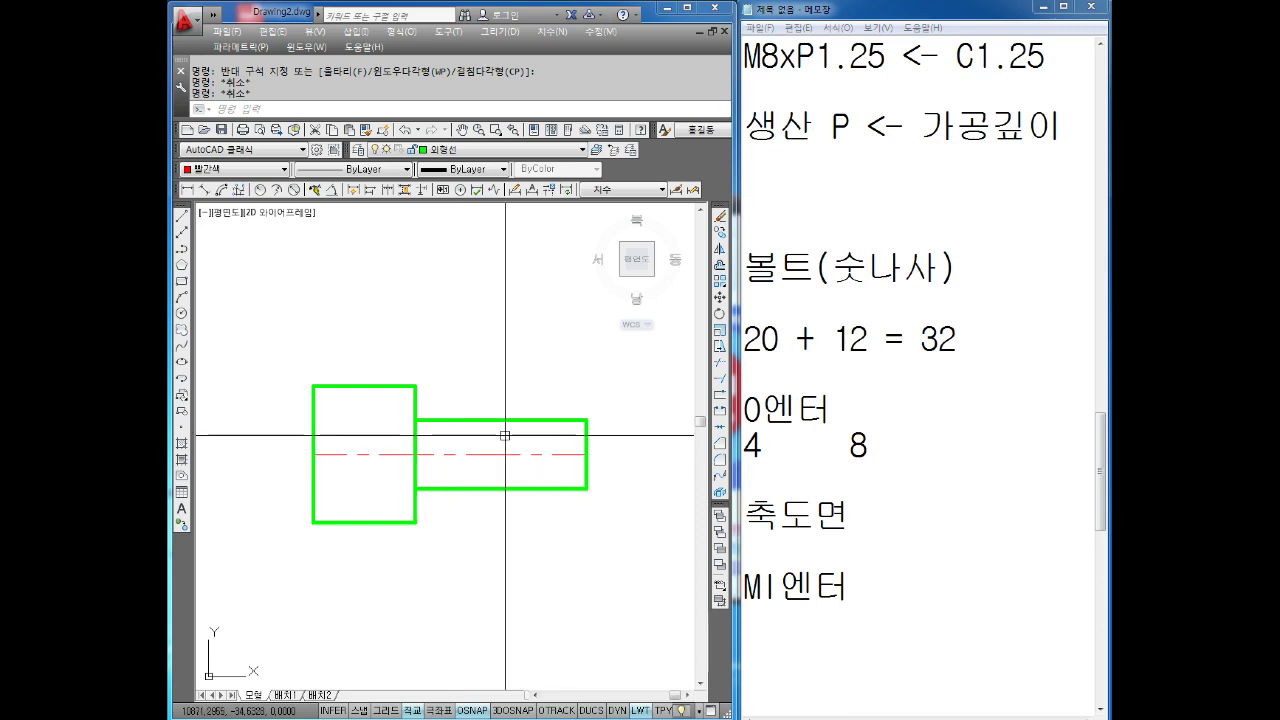
- Select the shaft rectangle's lines and colour them cyan
{"action": "scroll", "coordinate": [527, 440], "scroll_direction": "down", "scroll_amount": 2}
{"action": "scroll", "coordinate": [526, 434], "scroll_direction": "up", "scroll_amount": 2}
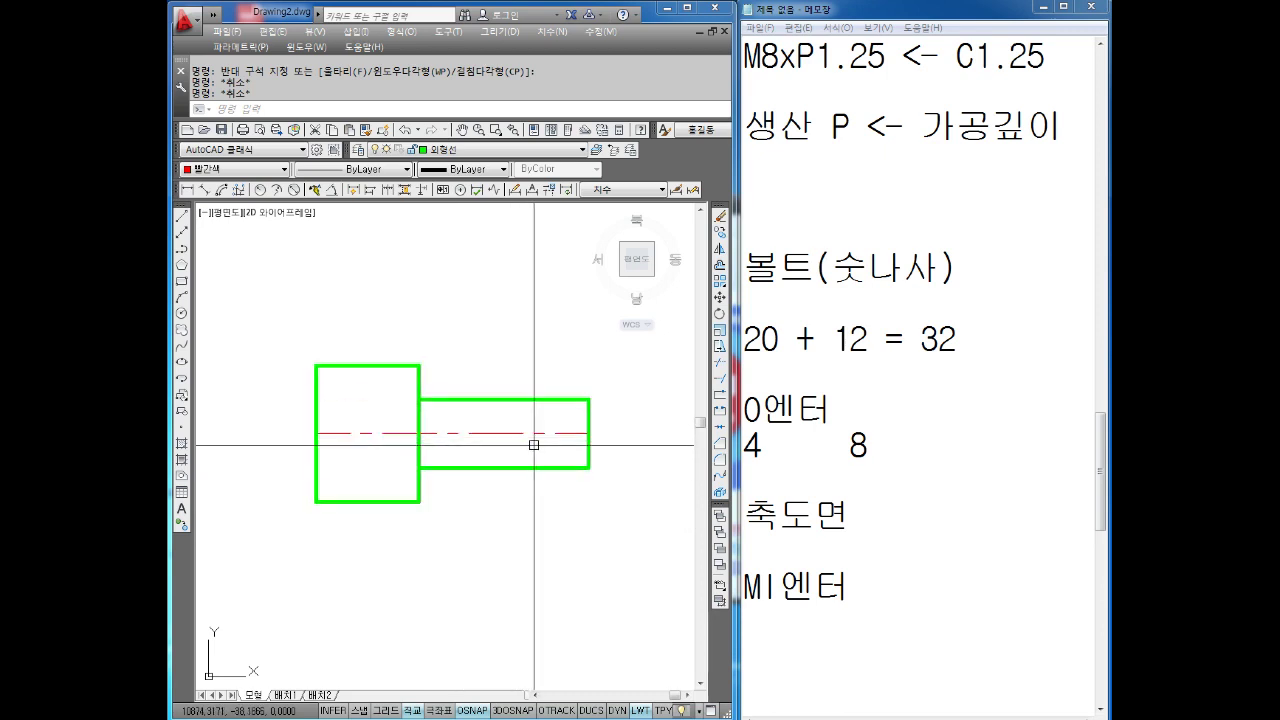
{"action": "left_click", "coordinate": [592, 389]}
{"action": "left_click", "coordinate": [569, 429]}
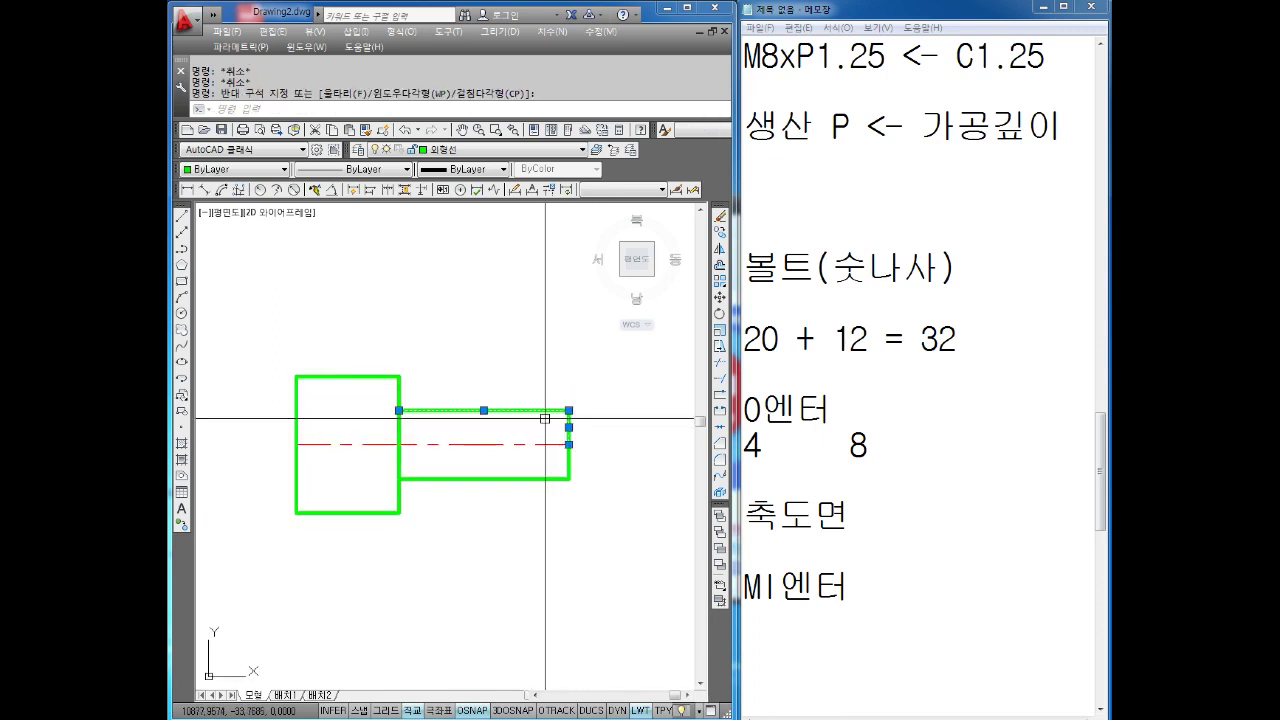
{"action": "left_click", "coordinate": [580, 463]}
{"action": "left_click", "coordinate": [423, 394]}
{"action": "left_click", "coordinate": [238, 170]}
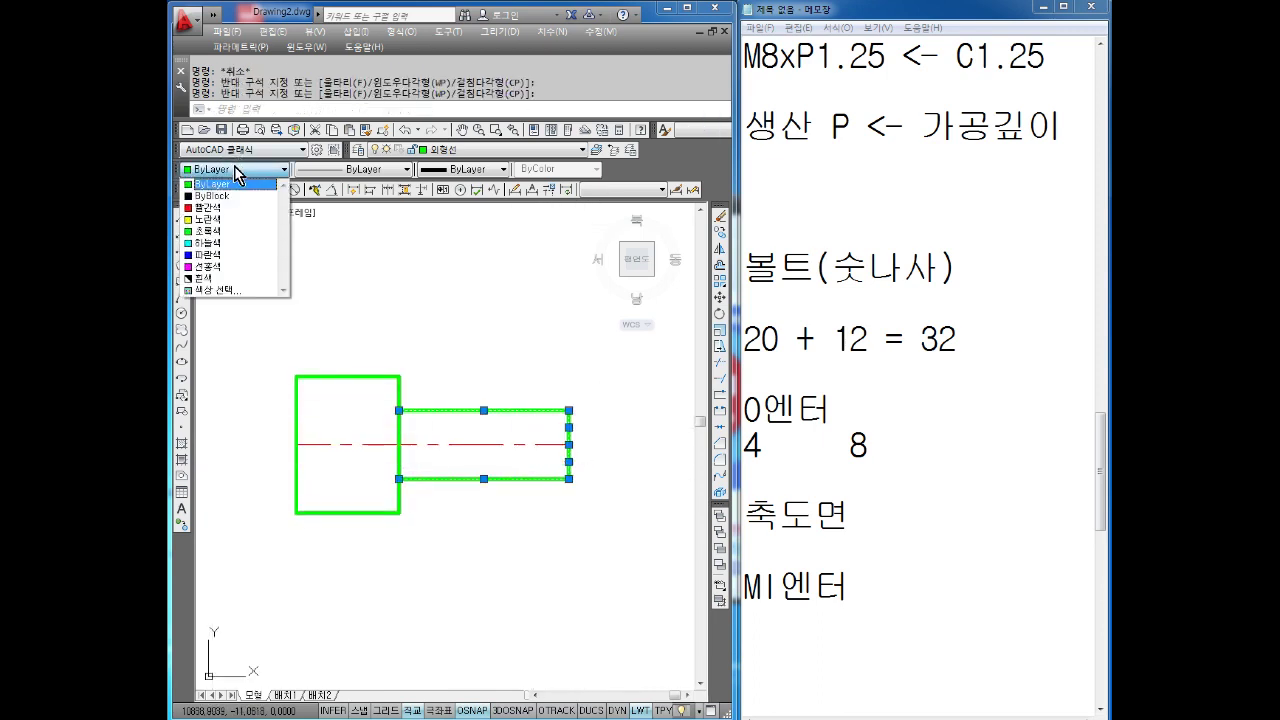
{"action": "left_click", "coordinate": [216, 245]}
{"action": "key", "text": "Escape"}
{"action": "key", "text": "Escape"}
{"action": "scroll", "coordinate": [508, 442], "scroll_direction": "up", "scroll_amount": 2}
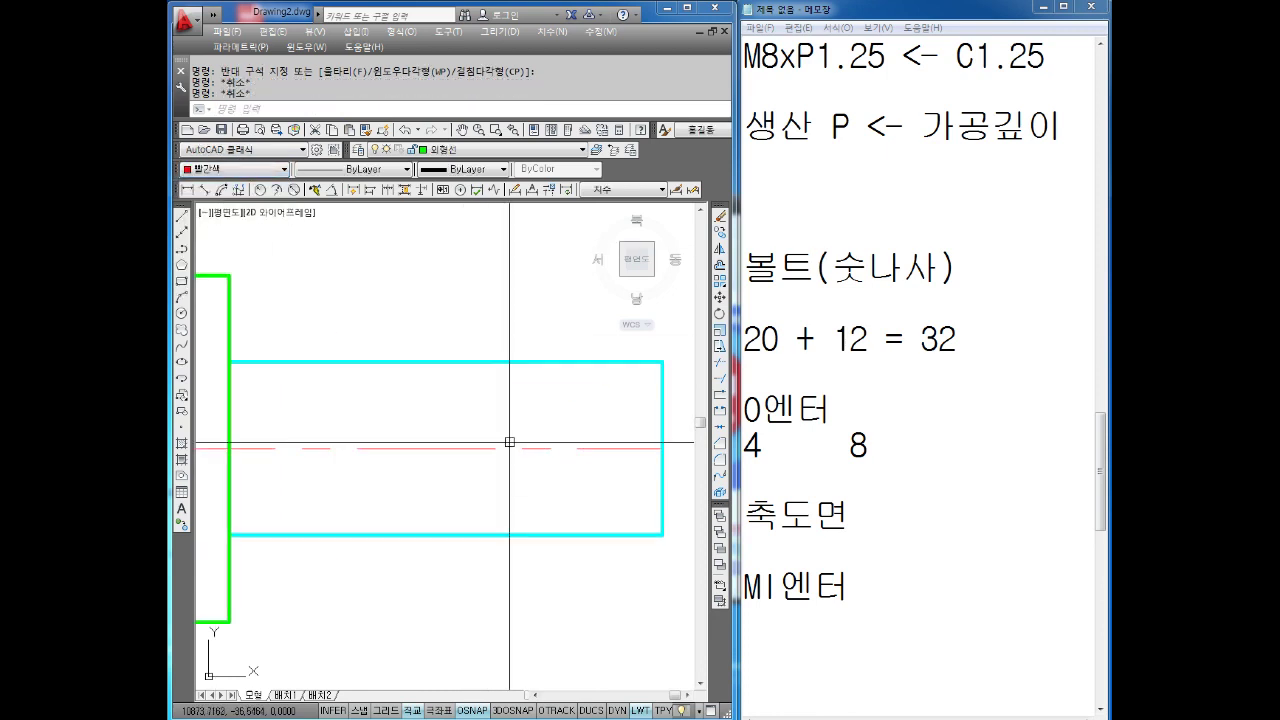
{"action": "middle_click_drag", "start_coordinate": [557, 437], "coordinate": [507, 432]}
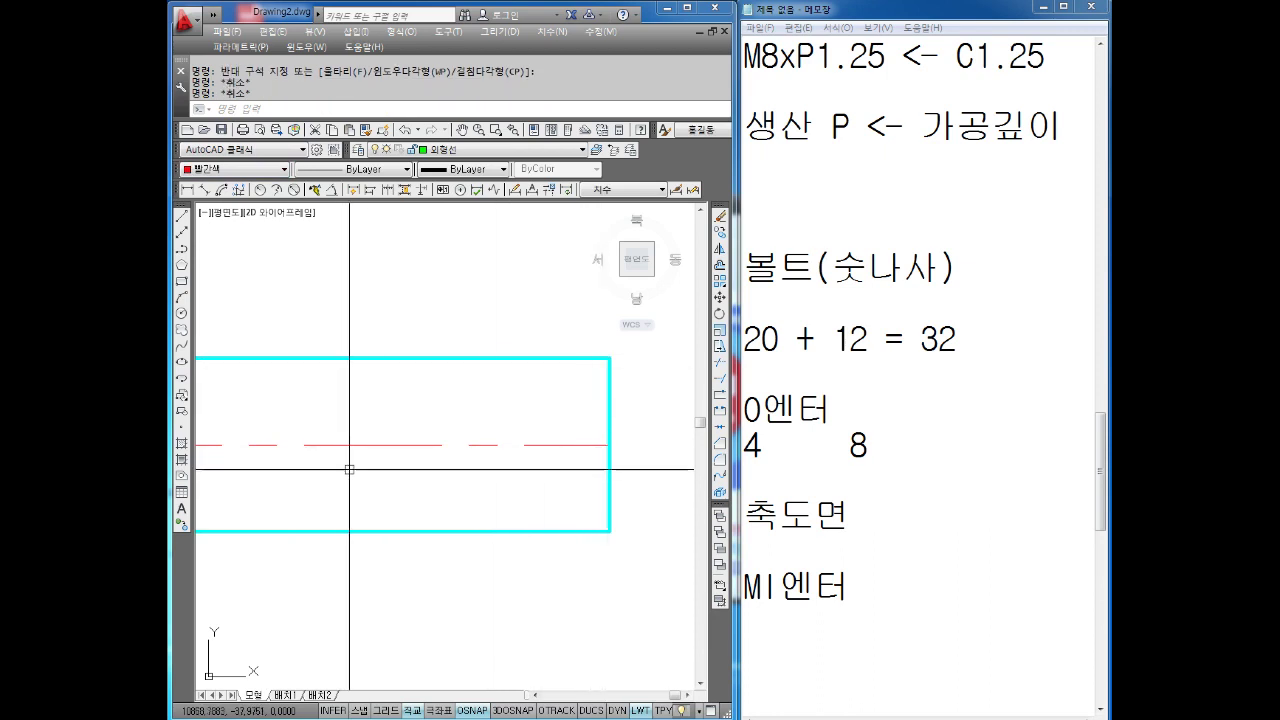
{"action": "scroll", "coordinate": [411, 405], "scroll_direction": "down", "scroll_amount": 2}
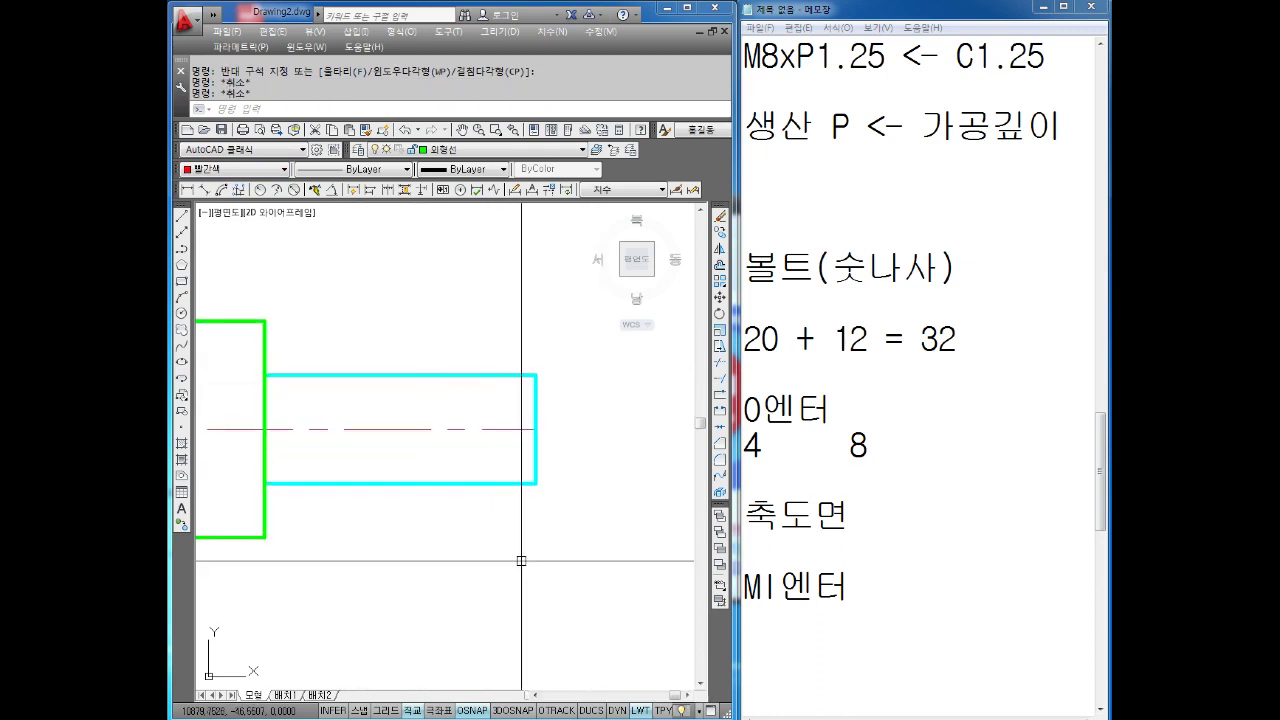
{"action": "key", "text": "alt+Tab"}
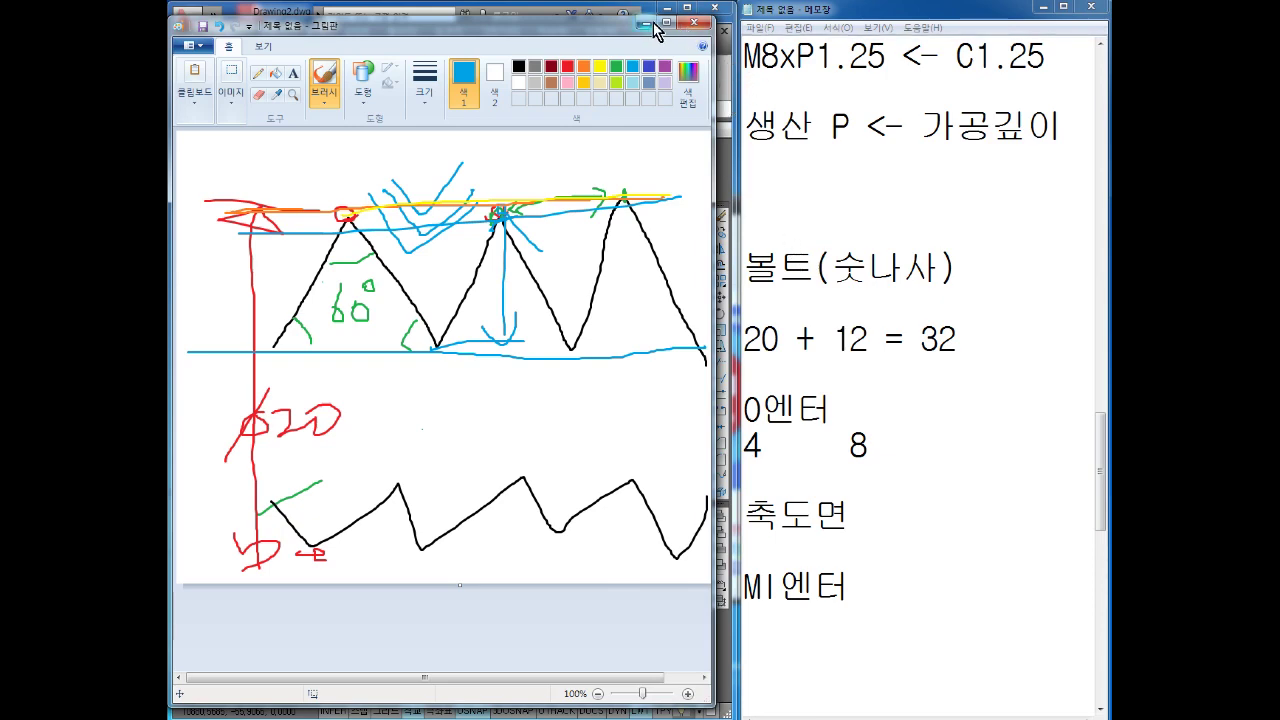
{"action": "left_click", "coordinate": [653, 23]}
{"action": "scroll", "coordinate": [500, 397], "scroll_direction": "up", "scroll_amount": 5}
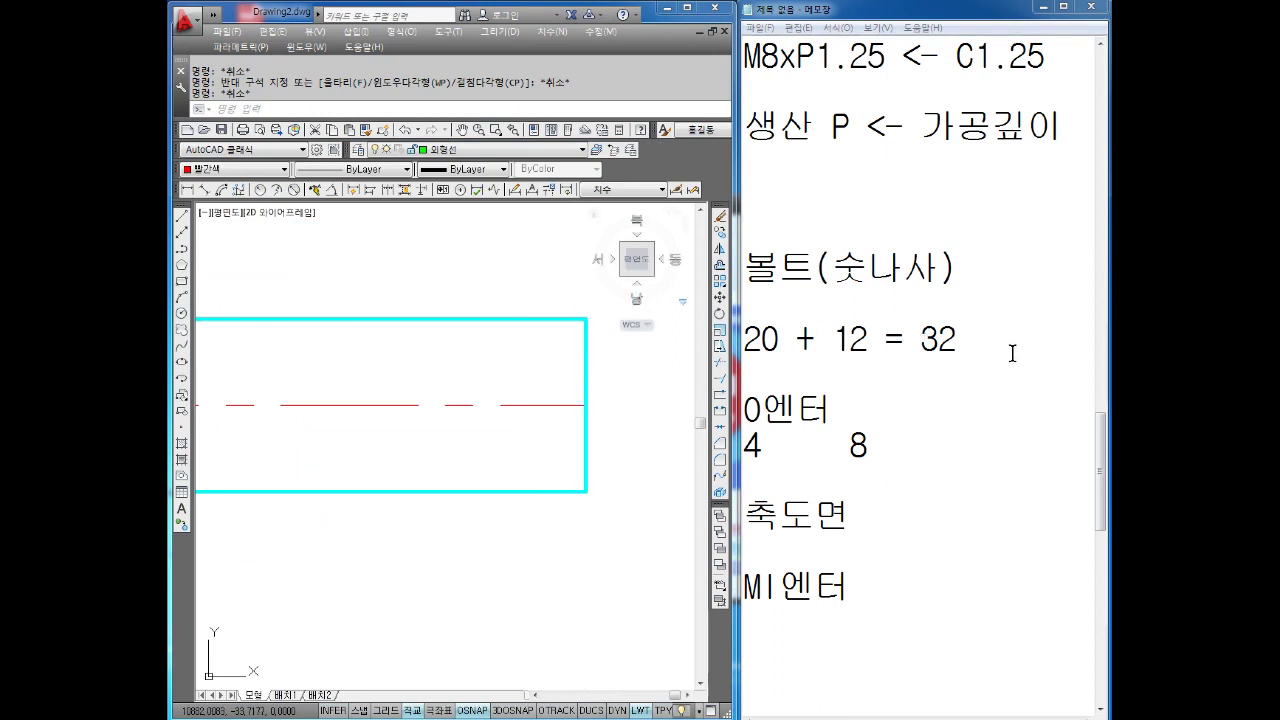
- Add the note lines CHA엔터, D엔터, 1.25엔터 and 엔터 beneath the MI엔터 entry
{"action": "left_click", "coordinate": [950, 295]}
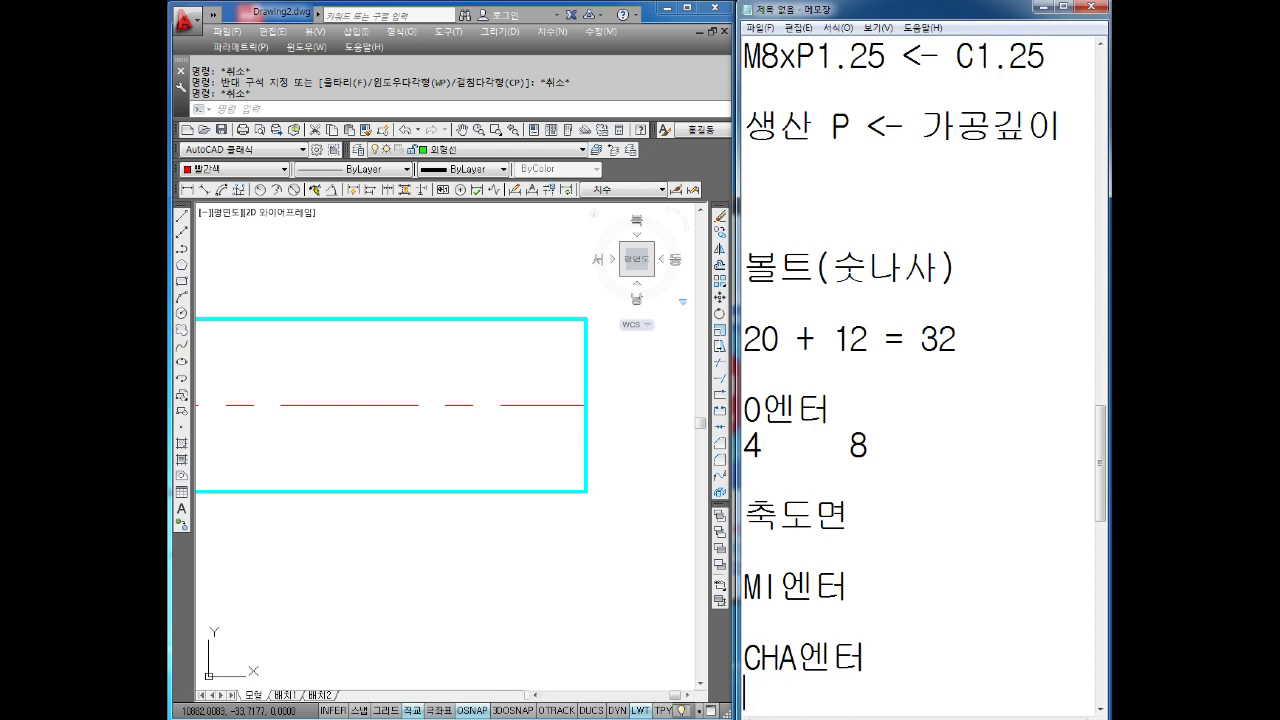
{"action": "type", "text": "D엔터"}
{"action": "key", "text": "Return"}
{"action": "type", "text": "1.25"}
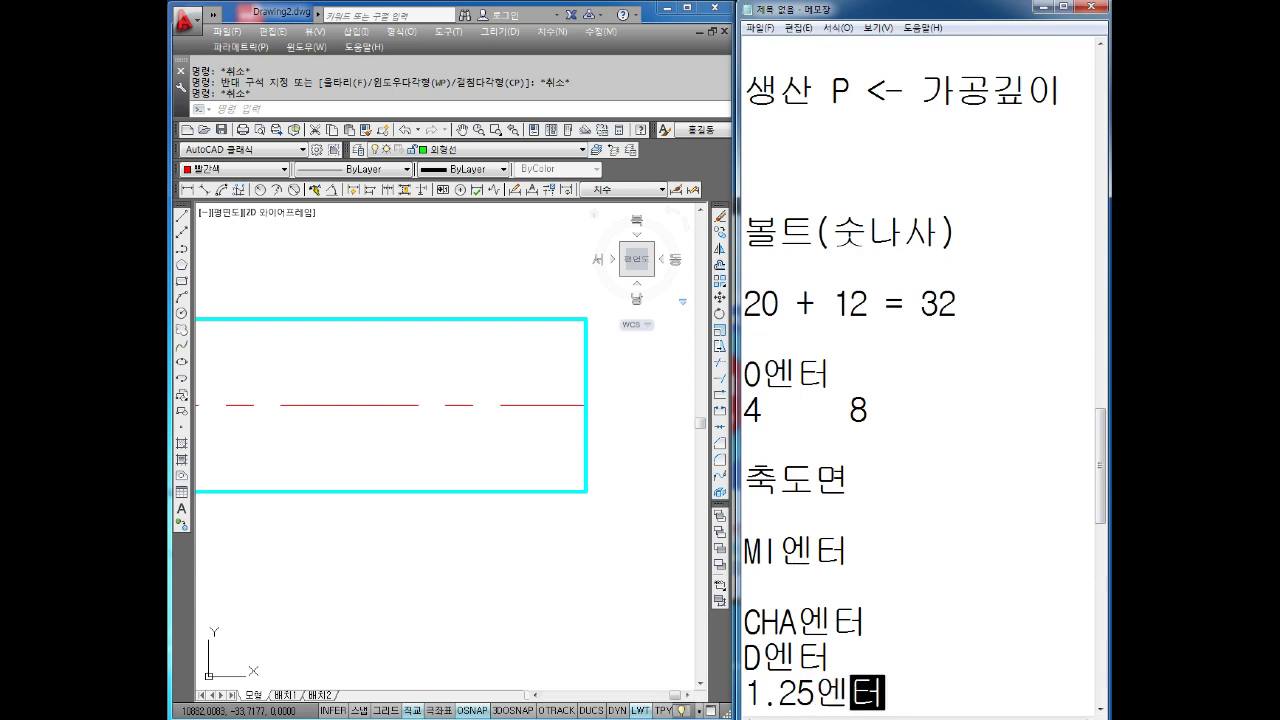
{"action": "key", "text": "Return"}
{"action": "type", "text": "엔터"}
{"action": "key", "text": "Return"}
- Chamfer the shaft tip's top corner with both distances set to 1.25
{"action": "left_click", "coordinate": [449, 380]}
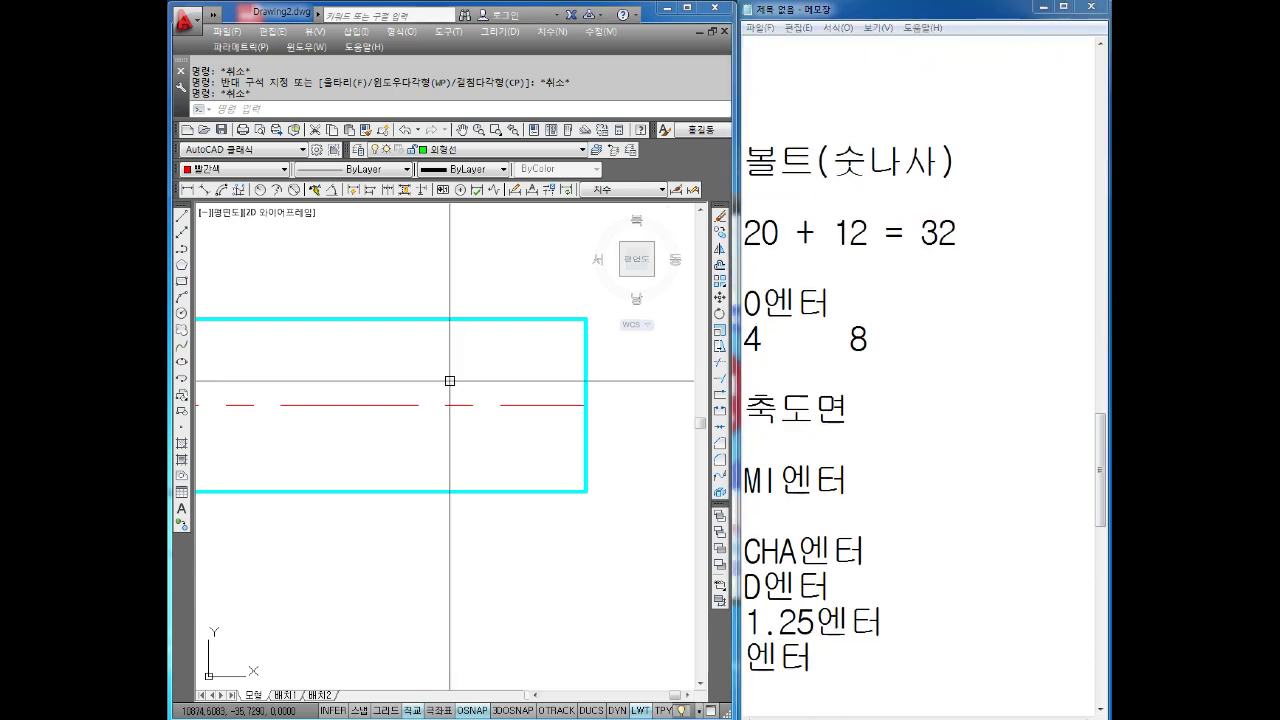
{"action": "key", "text": "Escape"}
{"action": "type", "text": "ha"}
{"action": "key", "text": "Return"}
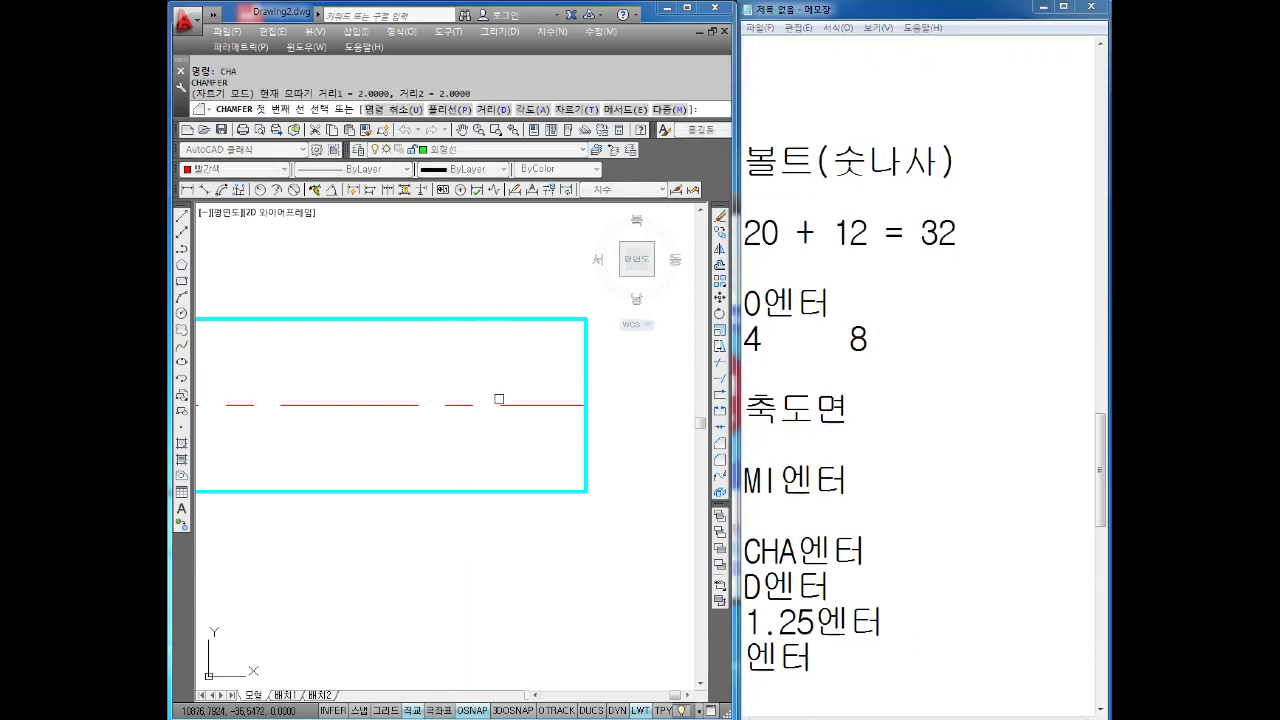
{"action": "type", "text": "d"}
{"action": "key", "text": "Return"}
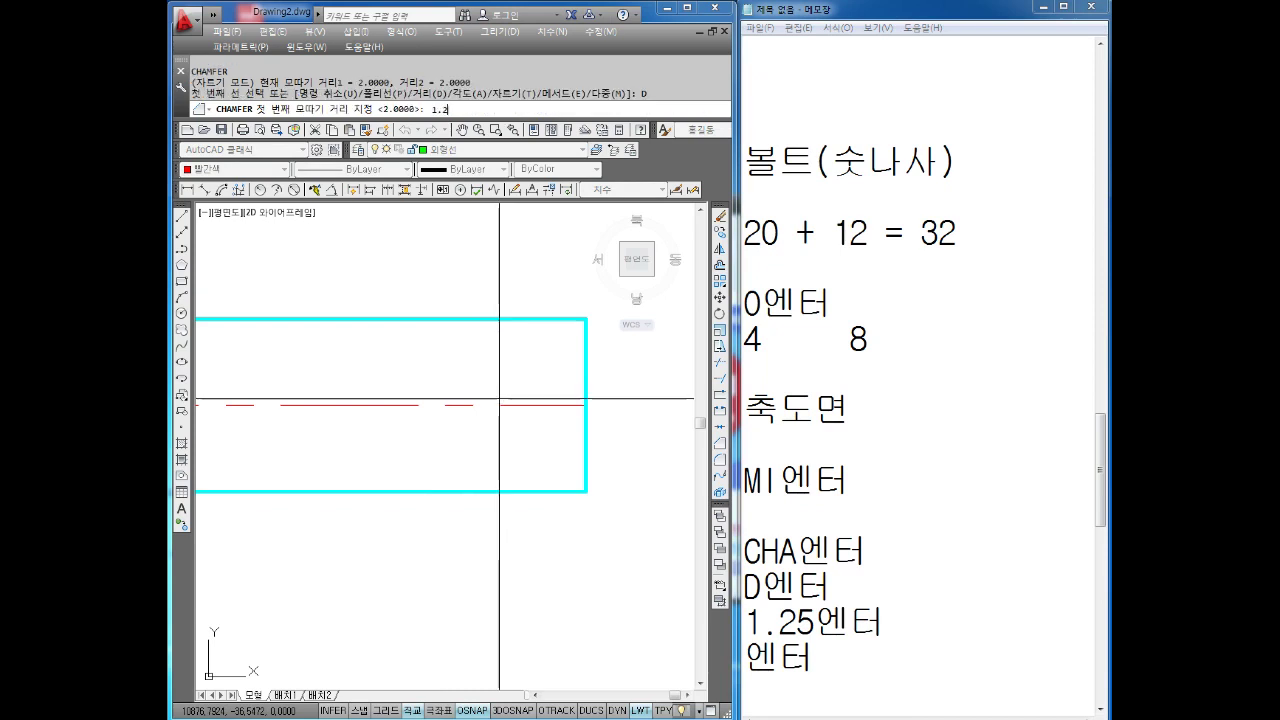
{"action": "type", "text": "5"}
{"action": "key", "text": "Return"}
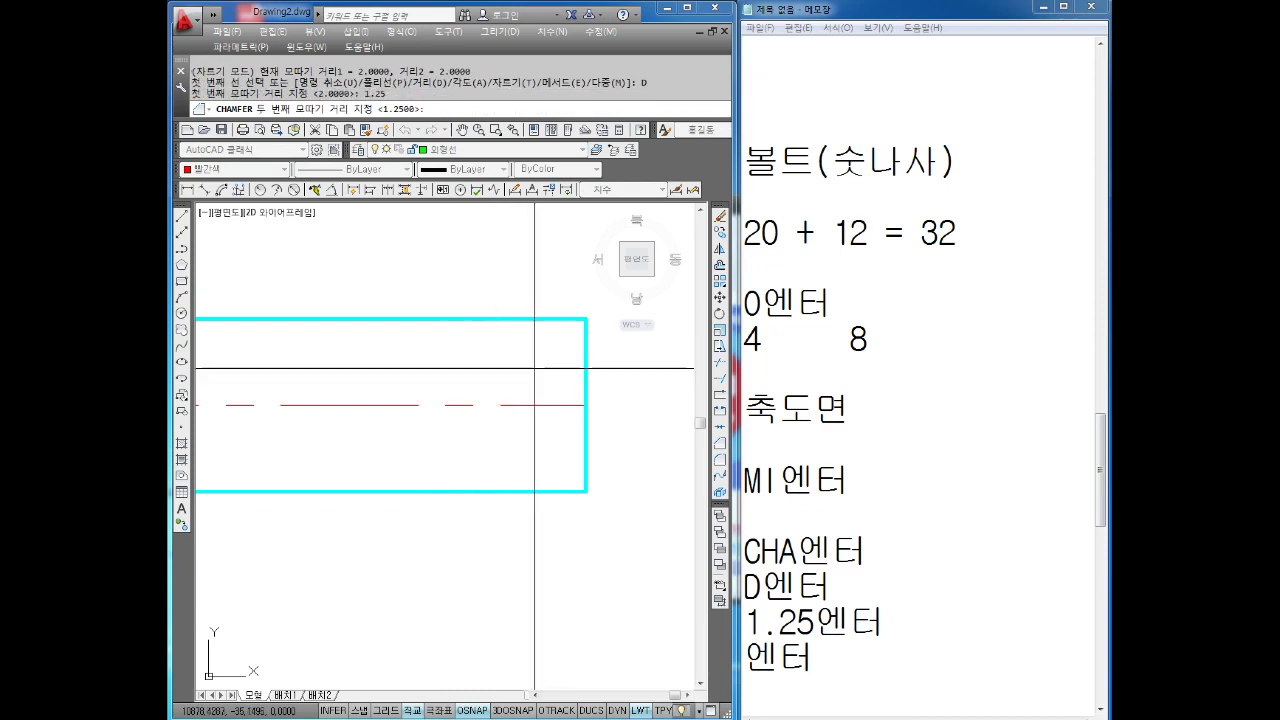
{"action": "key", "text": "Return"}
{"action": "left_click", "coordinate": [560, 320]}
{"action": "left_click", "coordinate": [583, 340]}
- Chamfer the shaft tip's bottom corner with the same 1.25 distances
{"action": "key", "text": "Return"}
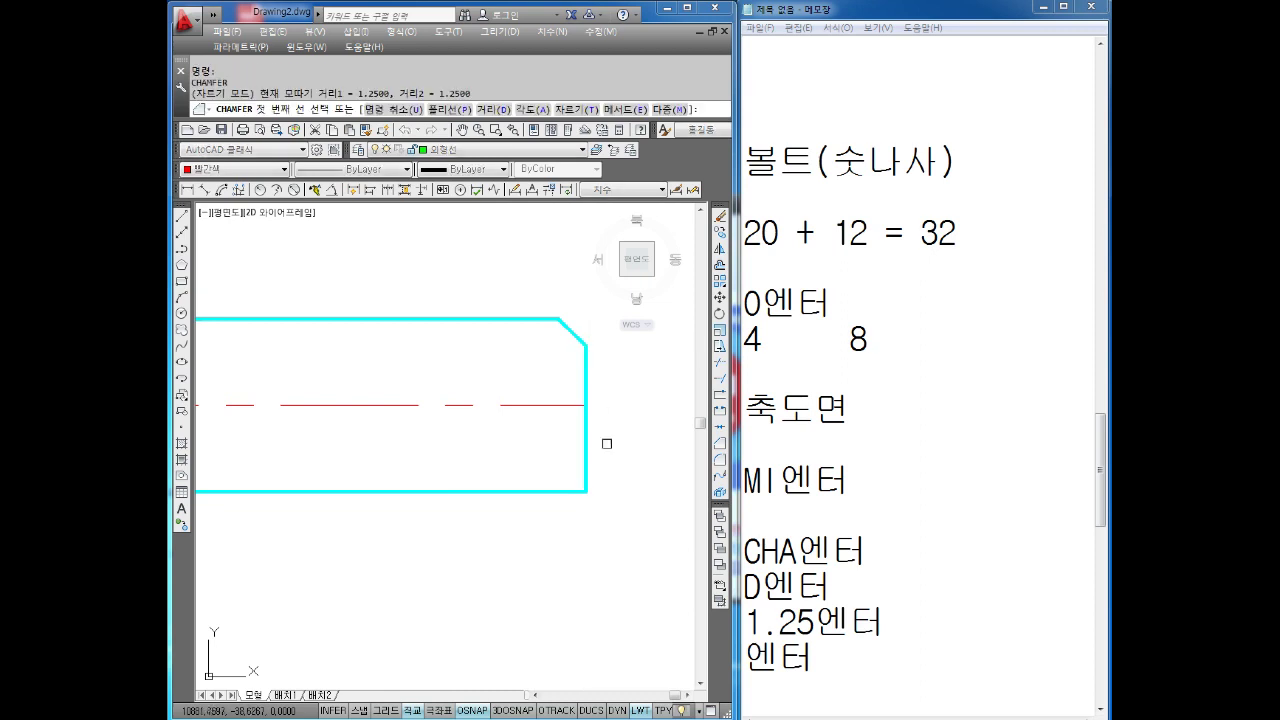
{"action": "left_click", "coordinate": [584, 461]}
{"action": "left_click", "coordinate": [555, 492]}
{"action": "key", "text": "Escape"}
- Recolour the shaft's top and bottom edges and their chamfers green
{"action": "scroll", "coordinate": [555, 492], "scroll_direction": "down", "scroll_amount": 3}
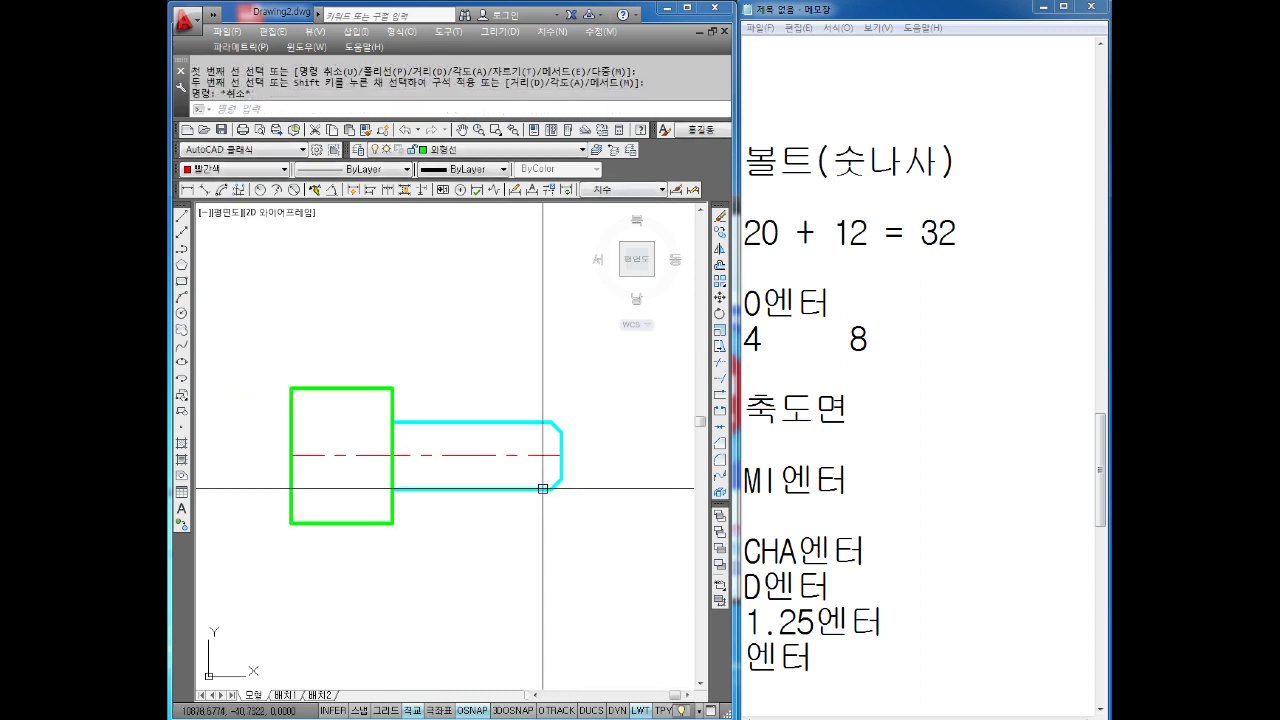
{"action": "middle_click_drag", "start_coordinate": [543, 486], "coordinate": [551, 452]}
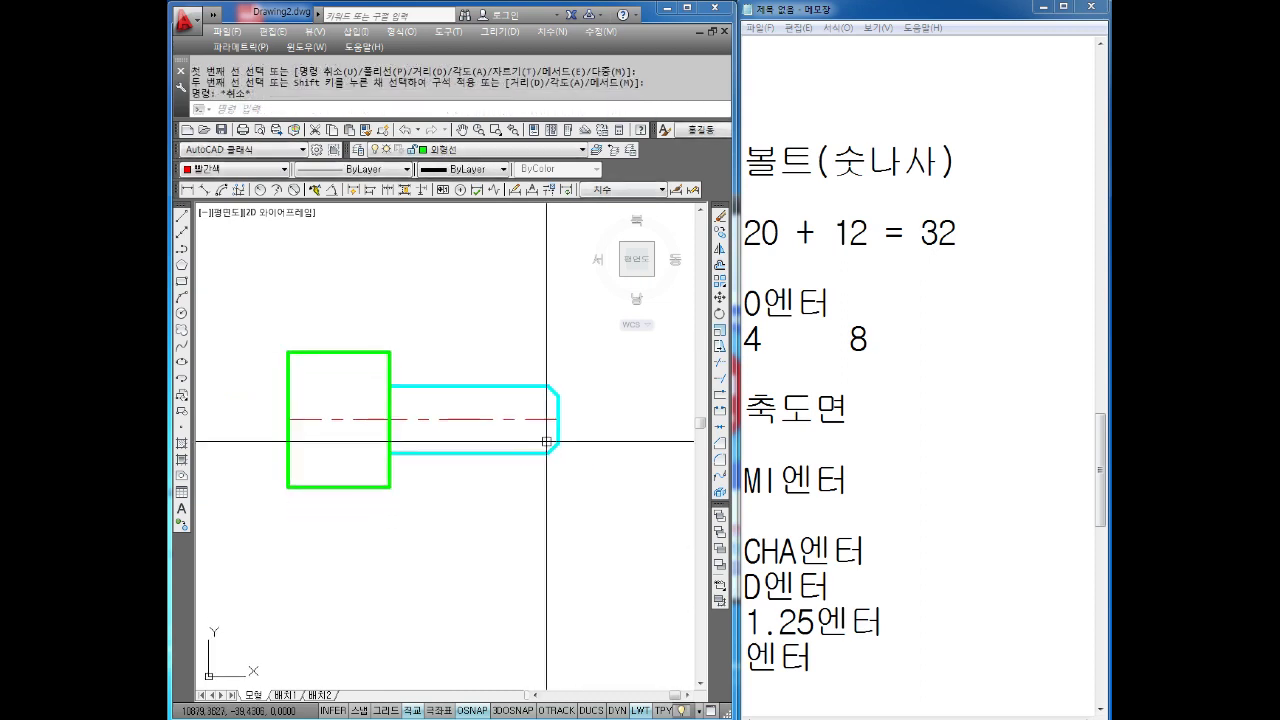
{"action": "left_click", "coordinate": [580, 358]}
{"action": "left_click", "coordinate": [526, 400]}
{"action": "left_click", "coordinate": [590, 440]}
{"action": "left_click", "coordinate": [404, 474]}
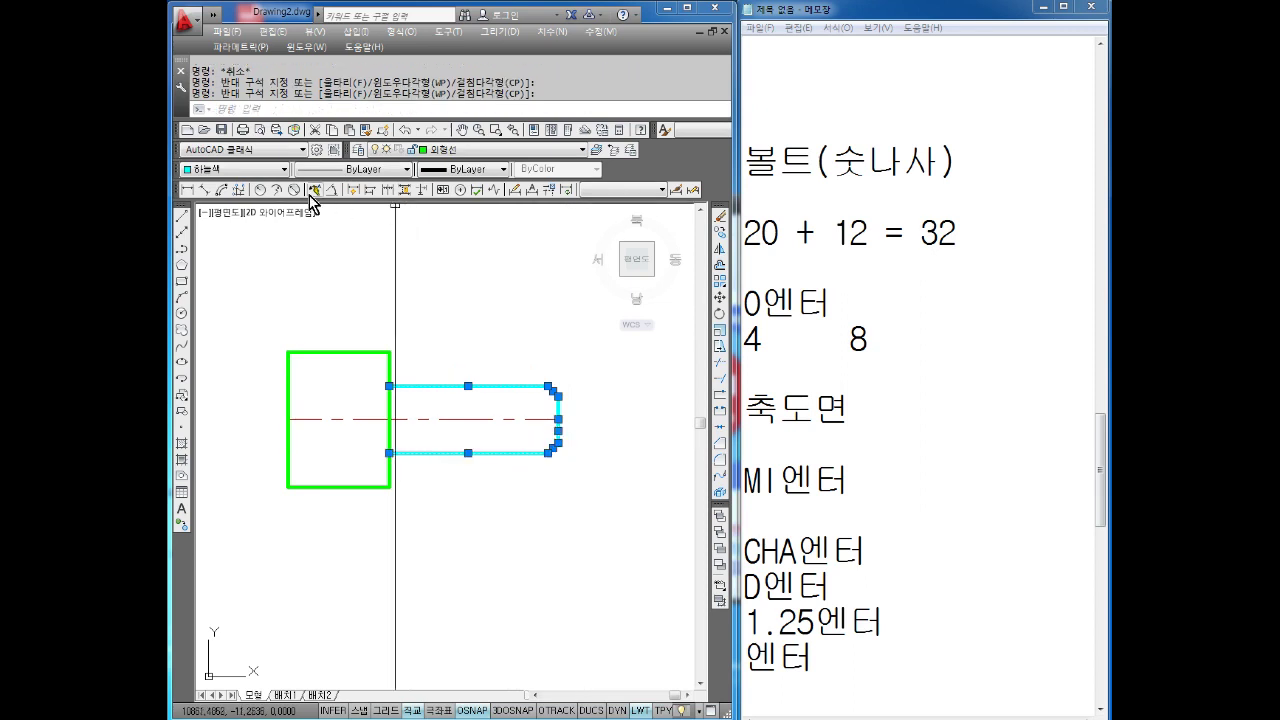
{"action": "left_click", "coordinate": [235, 169]}
{"action": "left_click", "coordinate": [240, 213]}
{"action": "key", "text": "Escape"}
{"action": "key", "text": "Escape"}
- Make the shaft tip's end line green
{"action": "scroll", "coordinate": [545, 428], "scroll_direction": "up", "scroll_amount": 2}
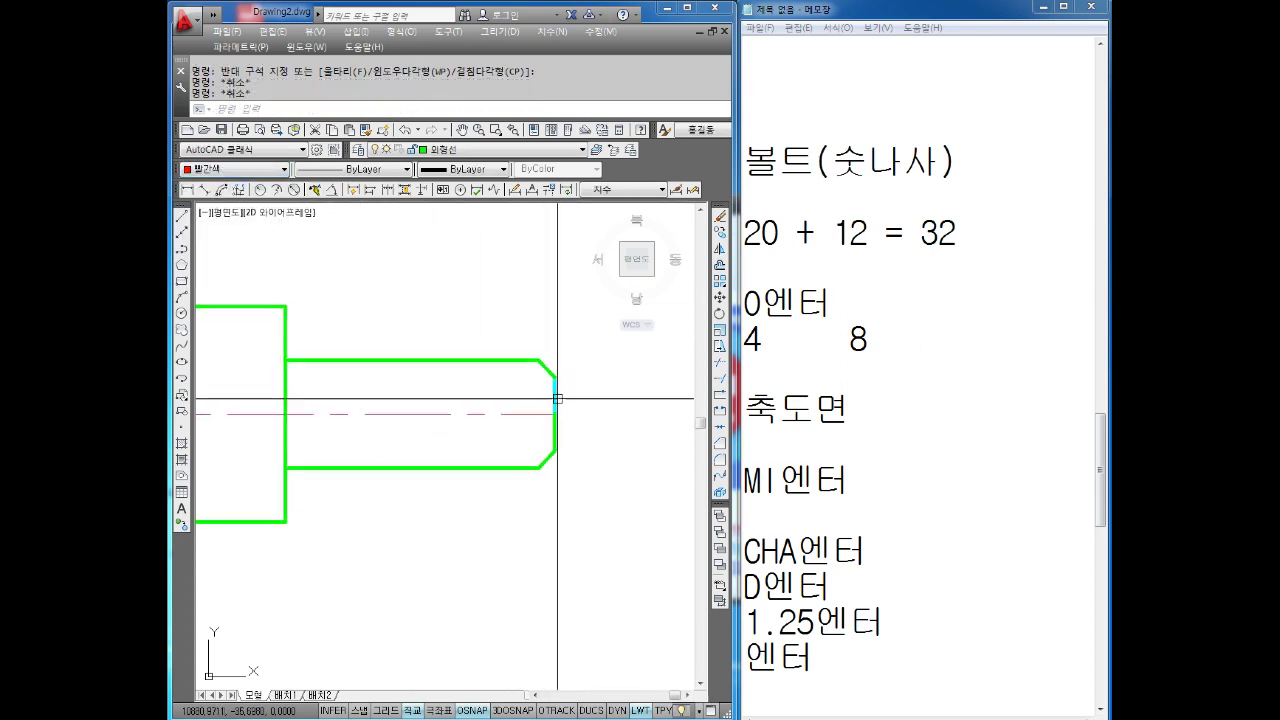
{"action": "scroll", "coordinate": [545, 428], "scroll_direction": "up", "scroll_amount": 2}
{"action": "left_click", "coordinate": [586, 372]}
{"action": "left_click", "coordinate": [520, 392]}
{"action": "left_click", "coordinate": [235, 169]}
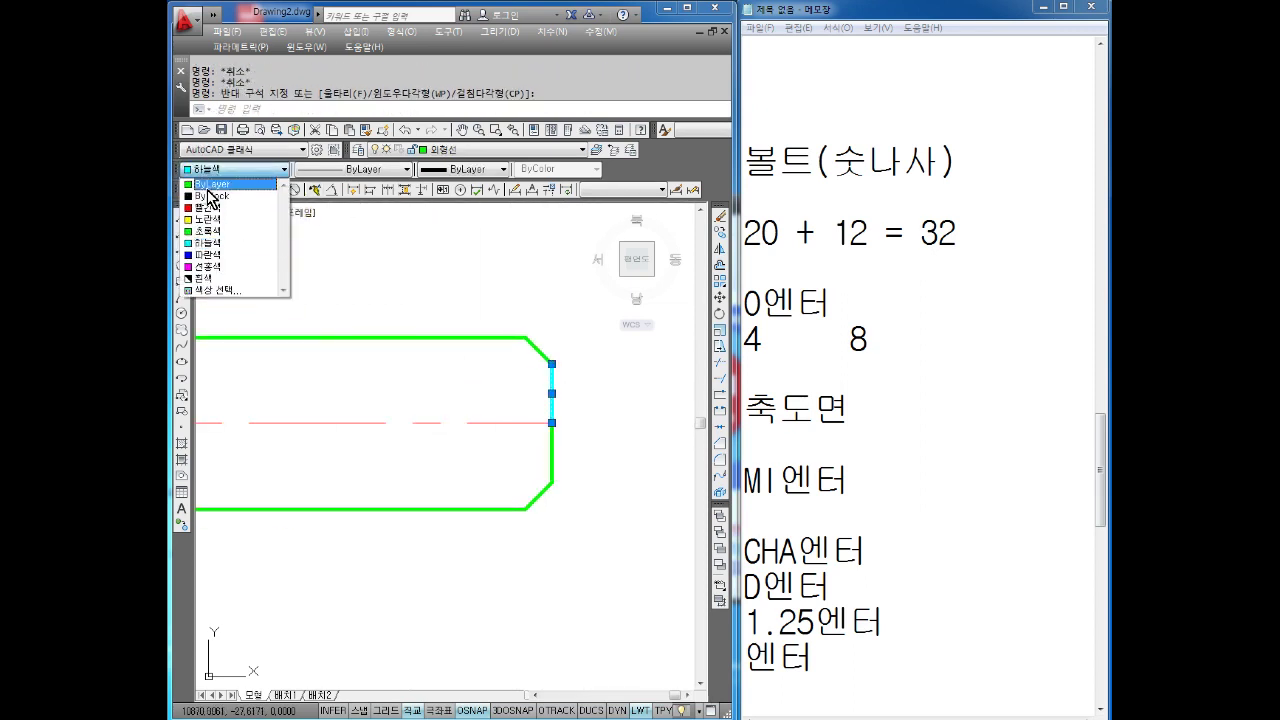
{"action": "left_click", "coordinate": [207, 186]}
{"action": "key", "text": "Escape"}
- Try a linear dimension on the chamfer twice, cancelling both attempts
{"action": "middle_click_drag", "start_coordinate": [394, 249], "coordinate": [326, 229]}
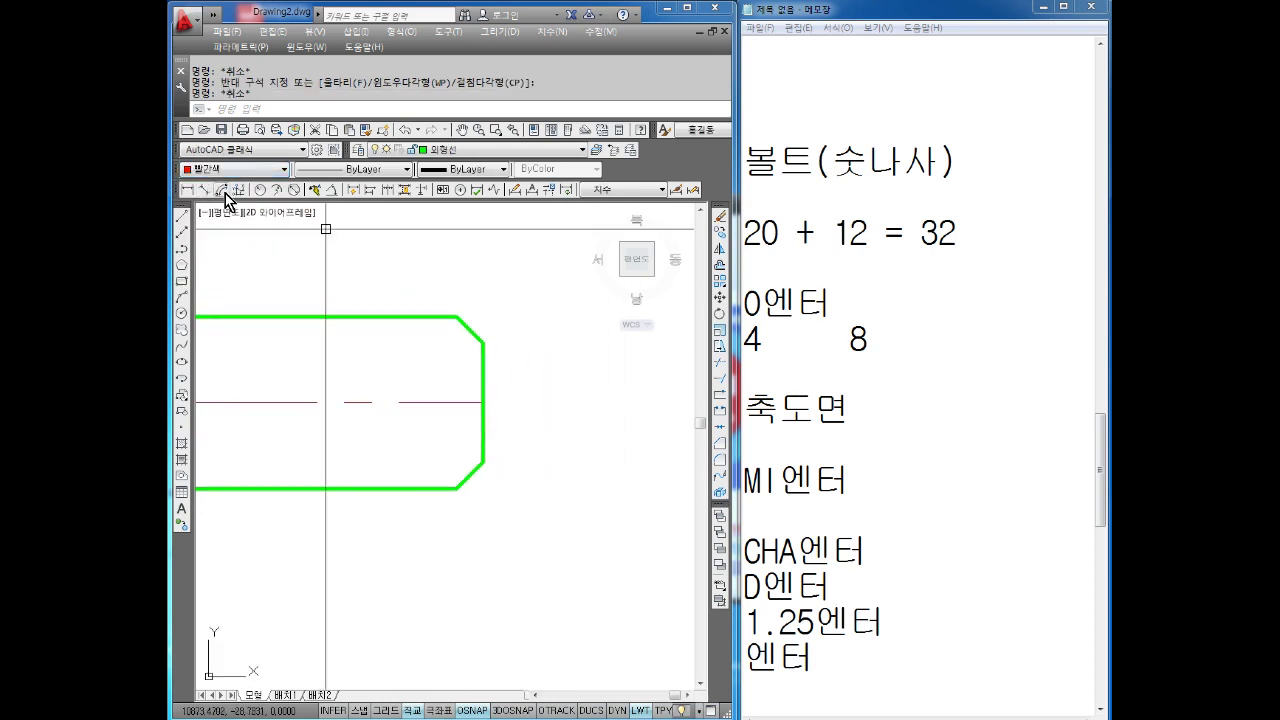
{"action": "left_click", "coordinate": [189, 189]}
{"action": "left_click", "coordinate": [457, 317]}
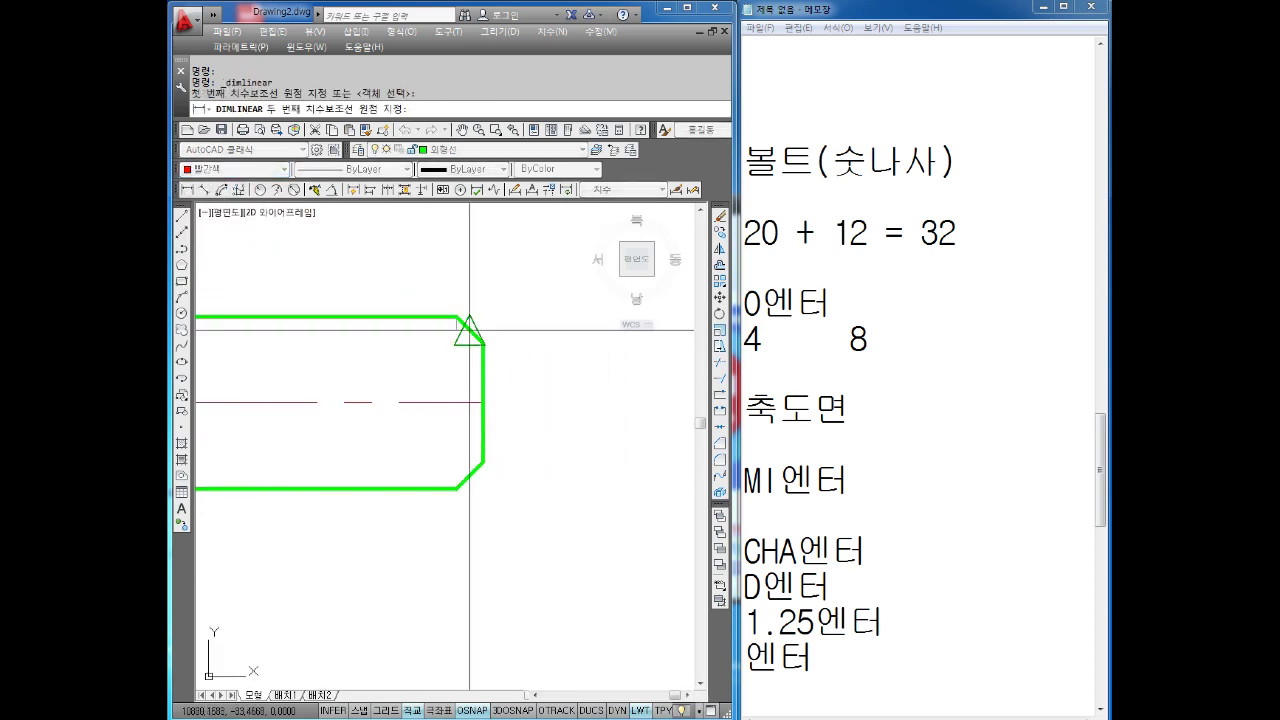
{"action": "left_click", "coordinate": [483, 343]}
{"action": "key", "text": "Escape"}
{"action": "scroll", "coordinate": [605, 350], "scroll_direction": "down", "scroll_amount": 3}
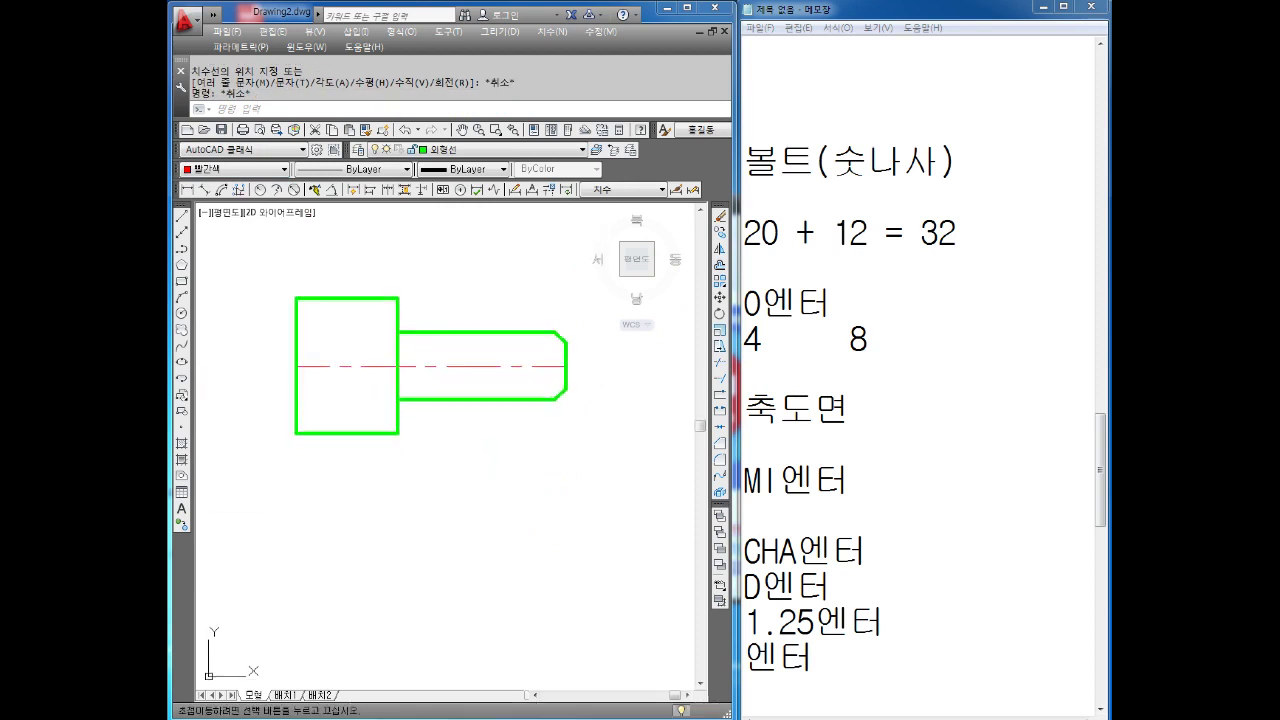
{"action": "left_click", "coordinate": [189, 189]}
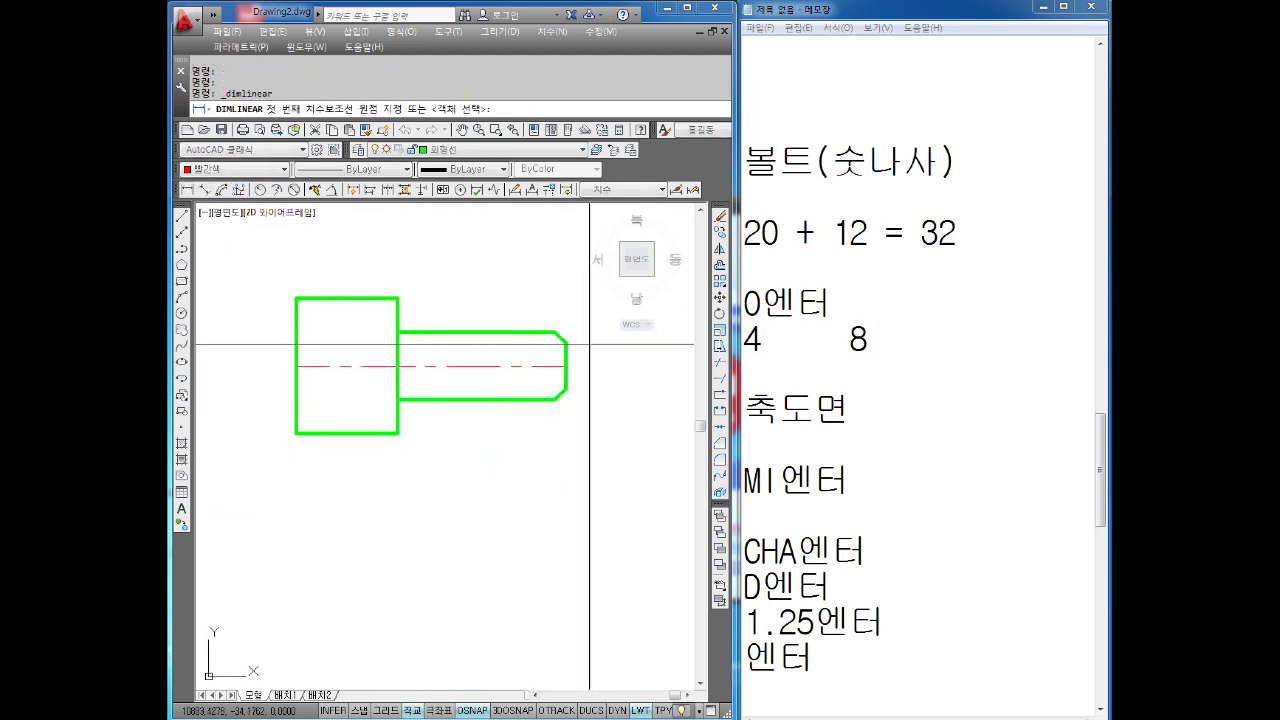
{"action": "left_click", "coordinate": [557, 332]}
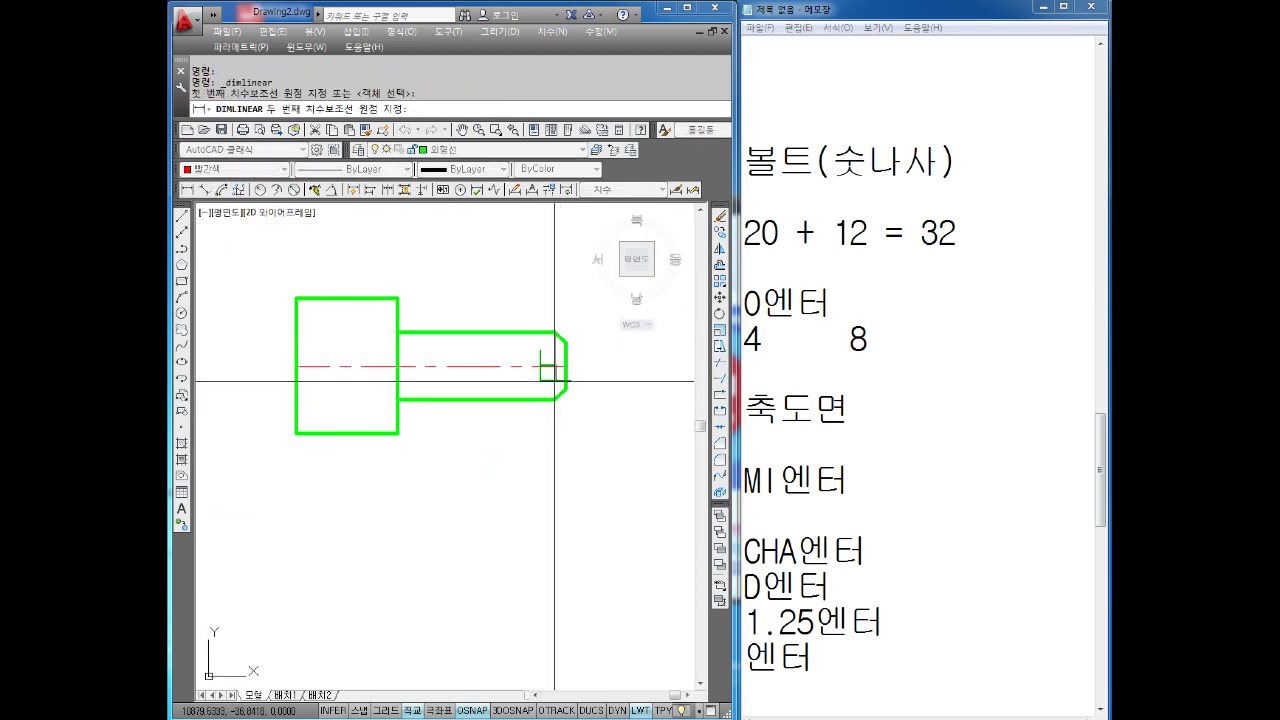
{"action": "left_click", "coordinate": [556, 398]}
{"action": "key", "text": "Escape"}
{"action": "scroll", "coordinate": [556, 400], "scroll_direction": "up", "scroll_amount": 2}
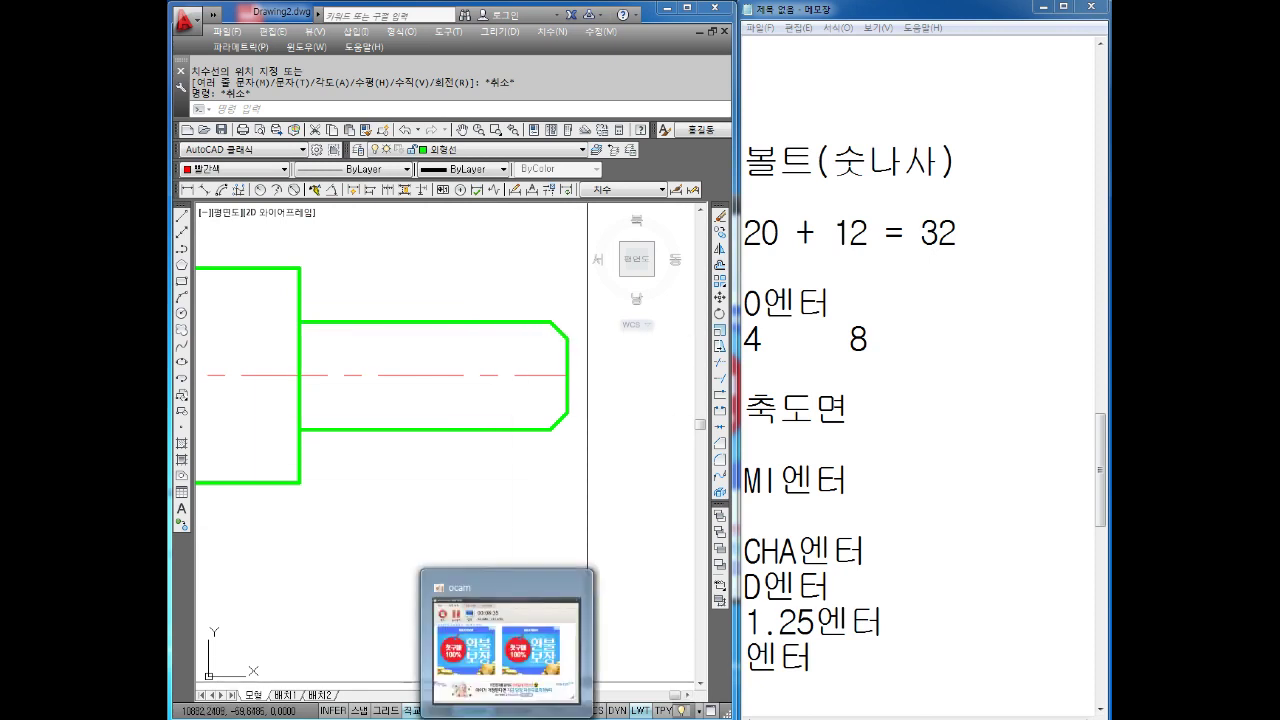
{"action": "left_click", "coordinate": [505, 645]}
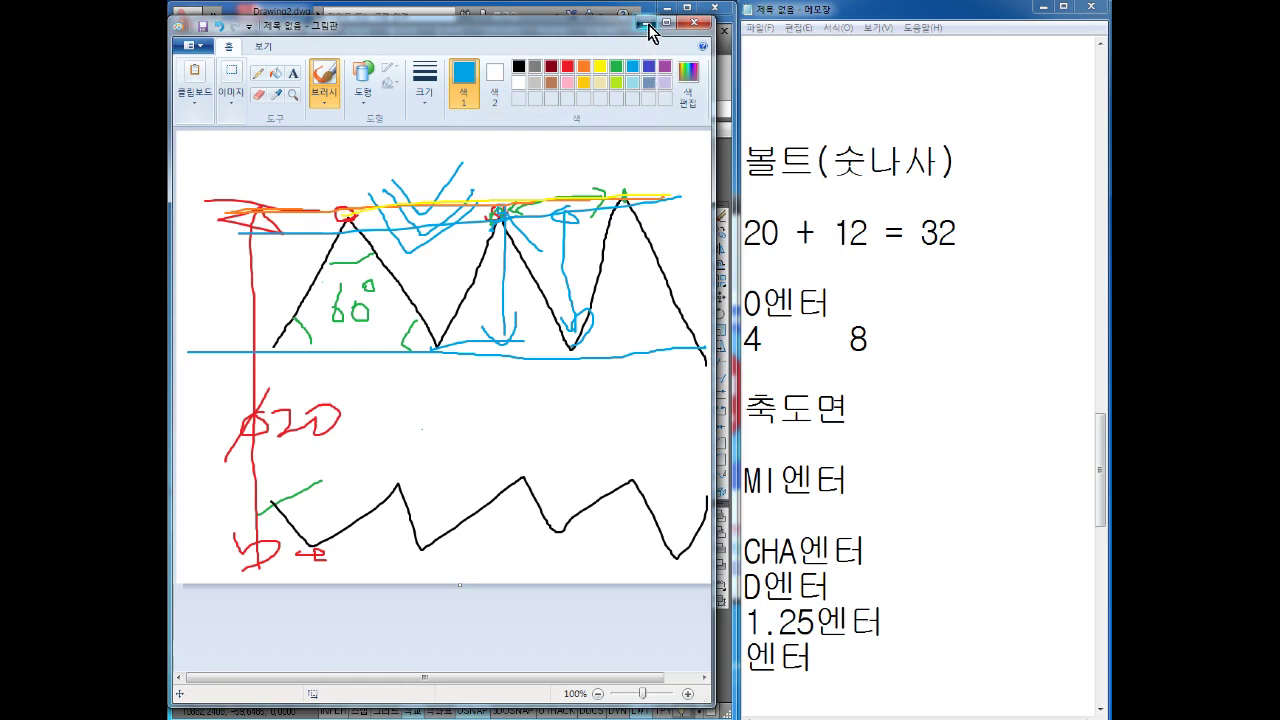
{"action": "left_click", "coordinate": [646, 24]}
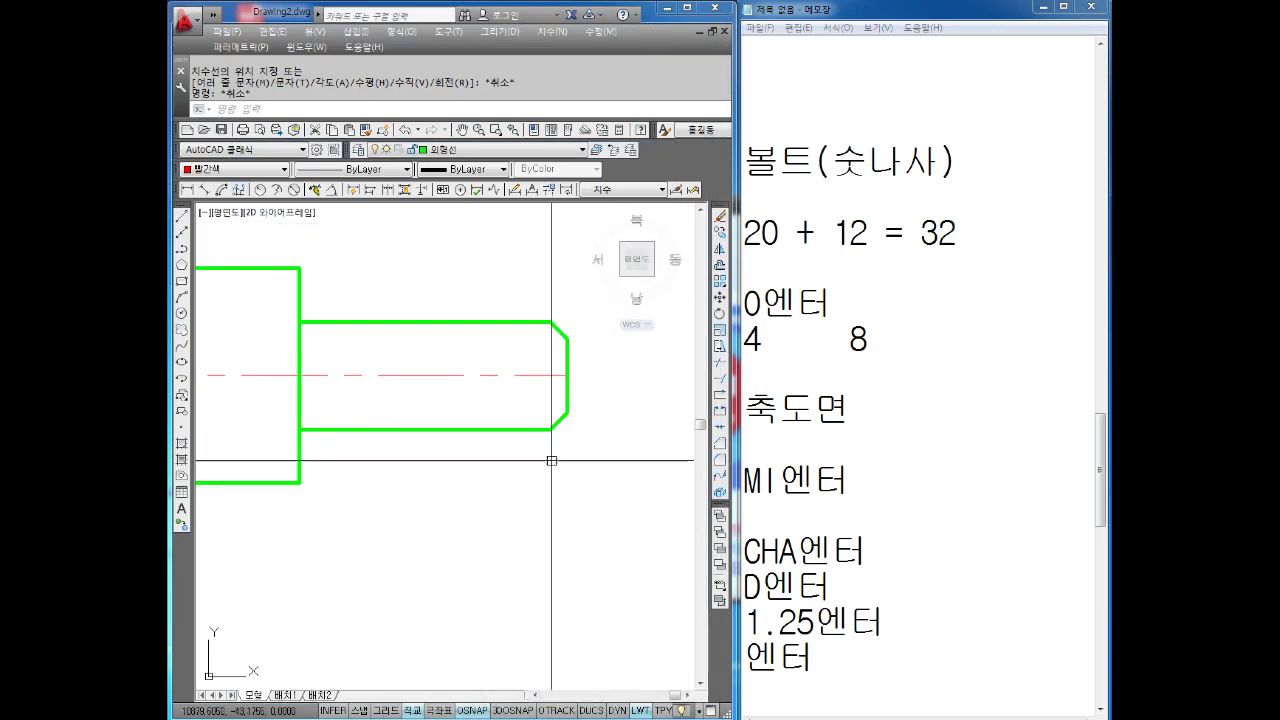
- Draw upper and lower thread lines from the chamfer corners back toward the head
{"action": "scroll", "coordinate": [549, 400], "scroll_direction": "up", "scroll_amount": 2}
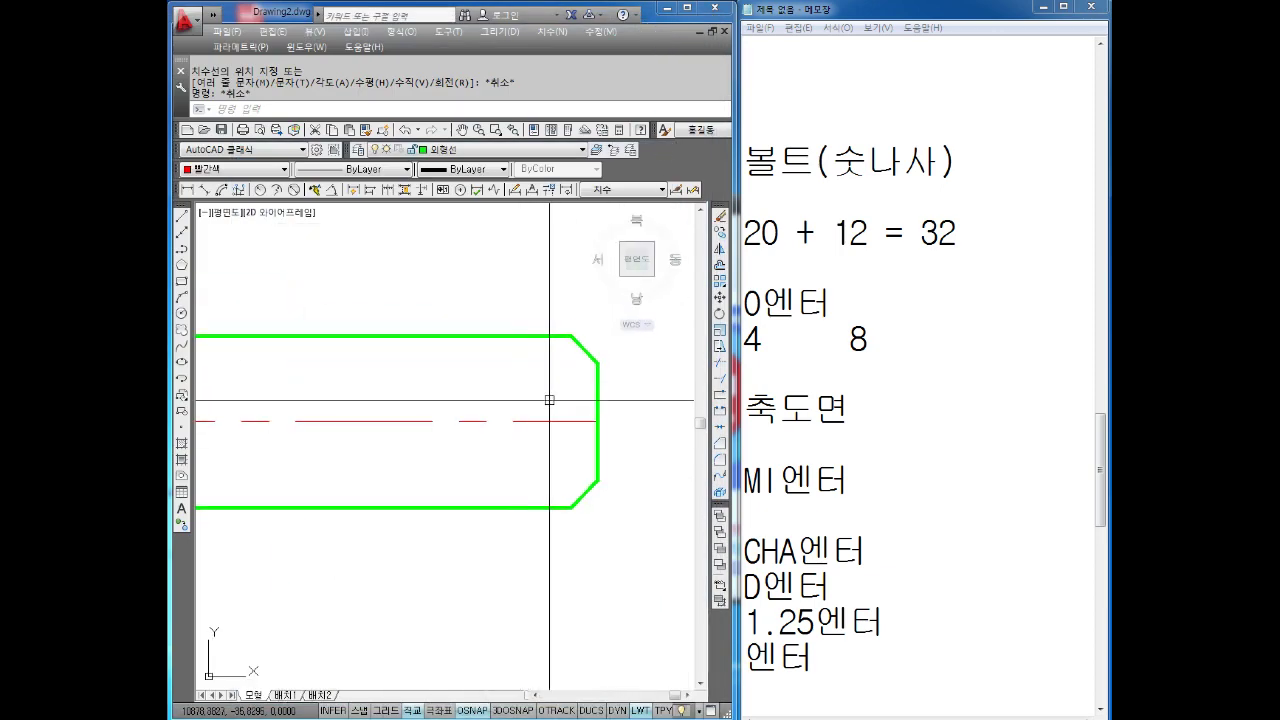
{"action": "middle_click_drag", "start_coordinate": [549, 400], "coordinate": [545, 408]}
{"action": "key", "text": "Escape"}
{"action": "key", "text": "Escape"}
{"action": "type", "text": "L"}
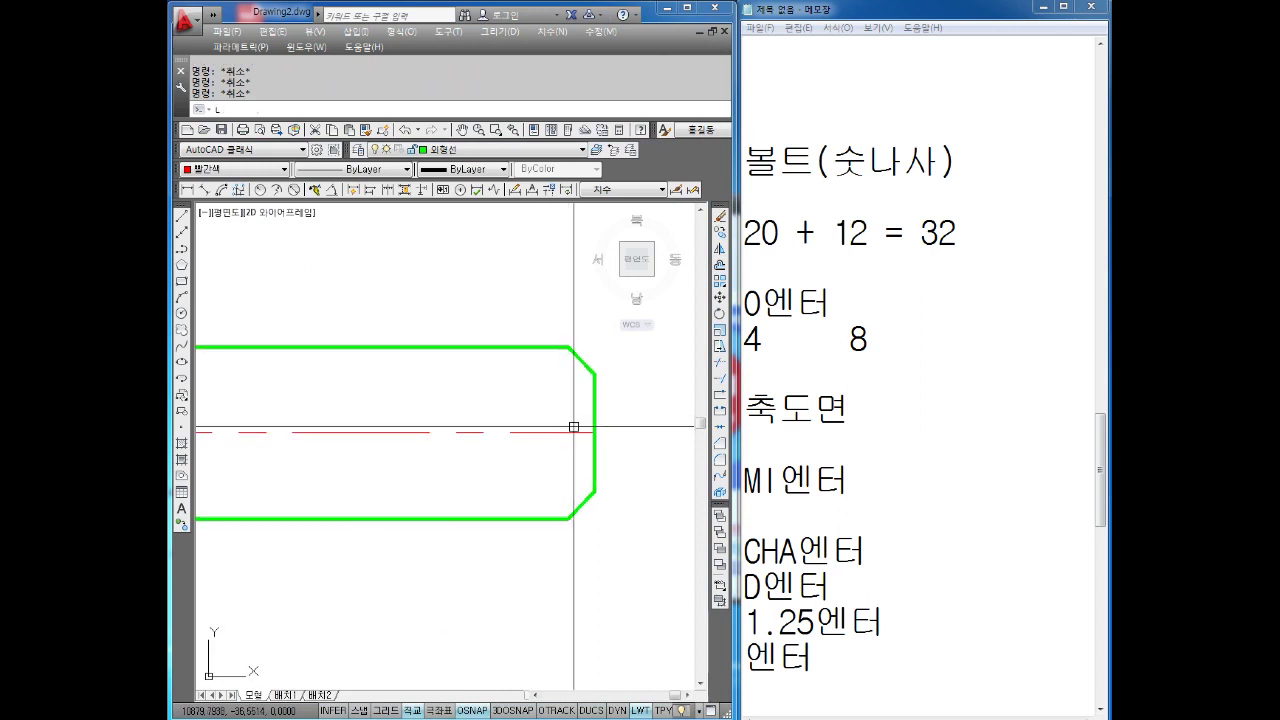
{"action": "key", "text": "Return"}
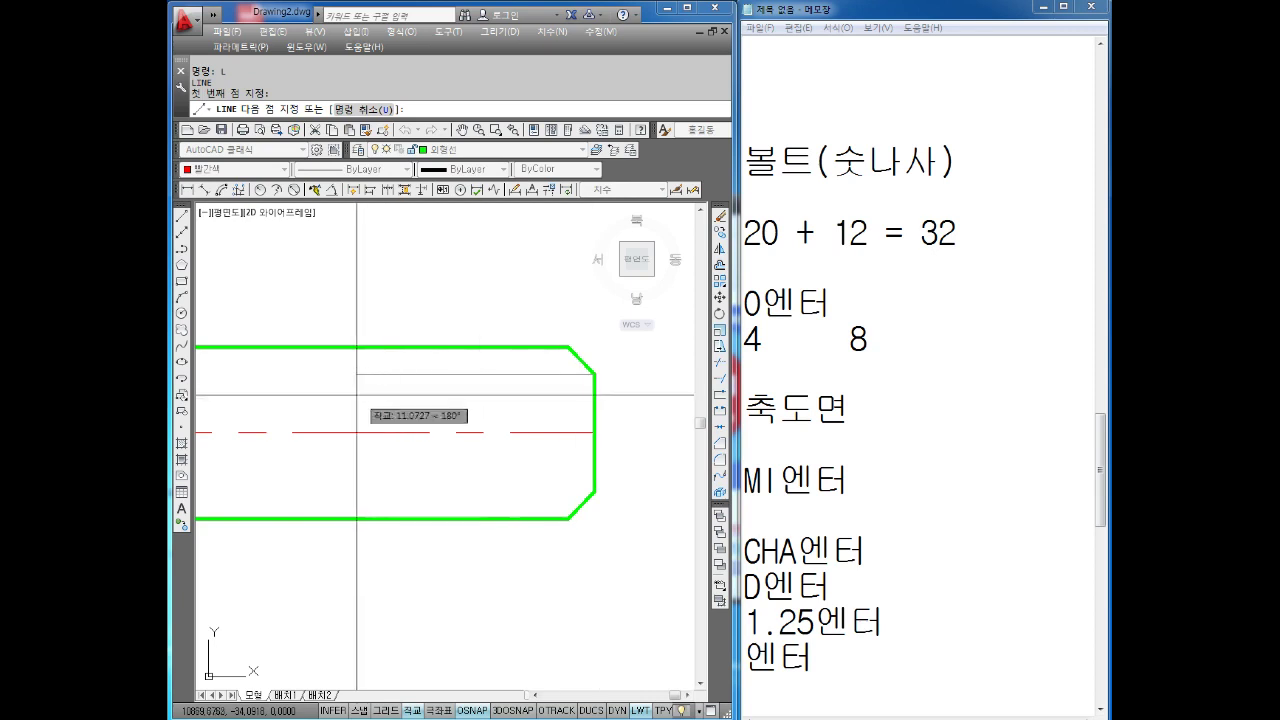
{"action": "middle_click_drag", "start_coordinate": [351, 396], "coordinate": [434, 385]}
{"action": "key", "text": "Return"}
{"action": "key", "text": "Return"}
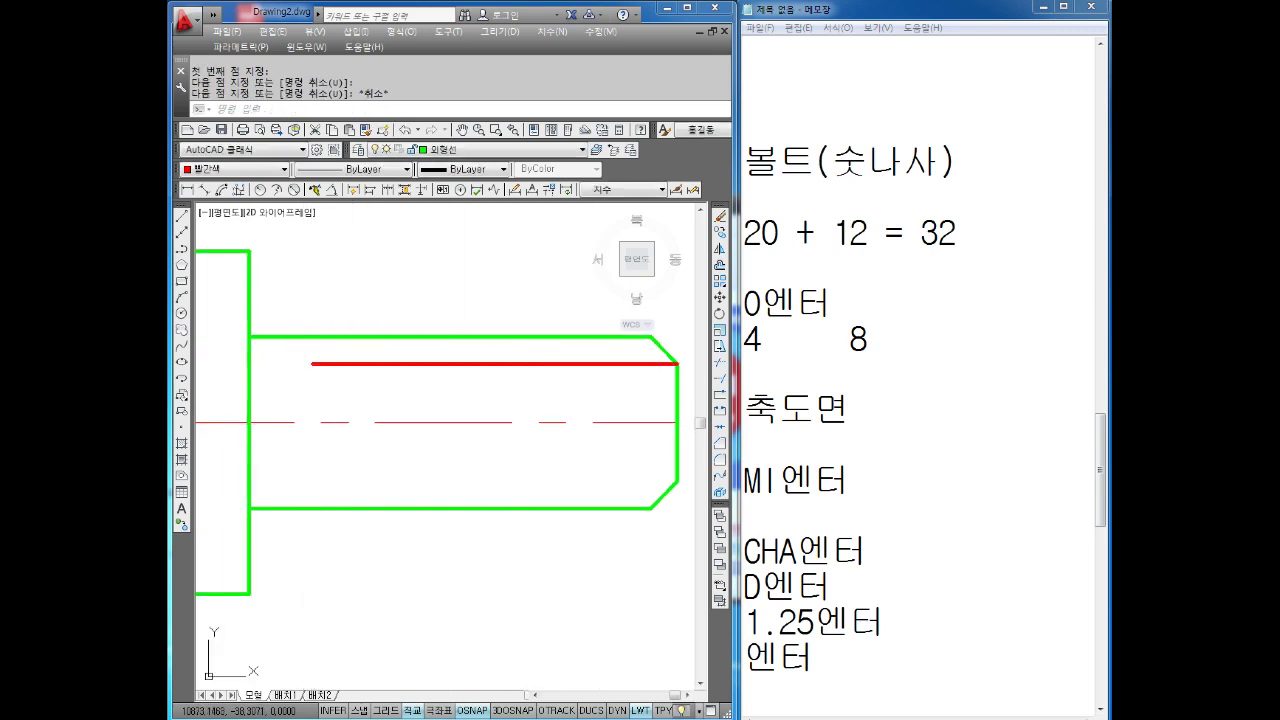
{"action": "middle_click_drag", "start_coordinate": [313, 370], "coordinate": [287, 352]}
{"action": "left_click", "coordinate": [653, 466]}
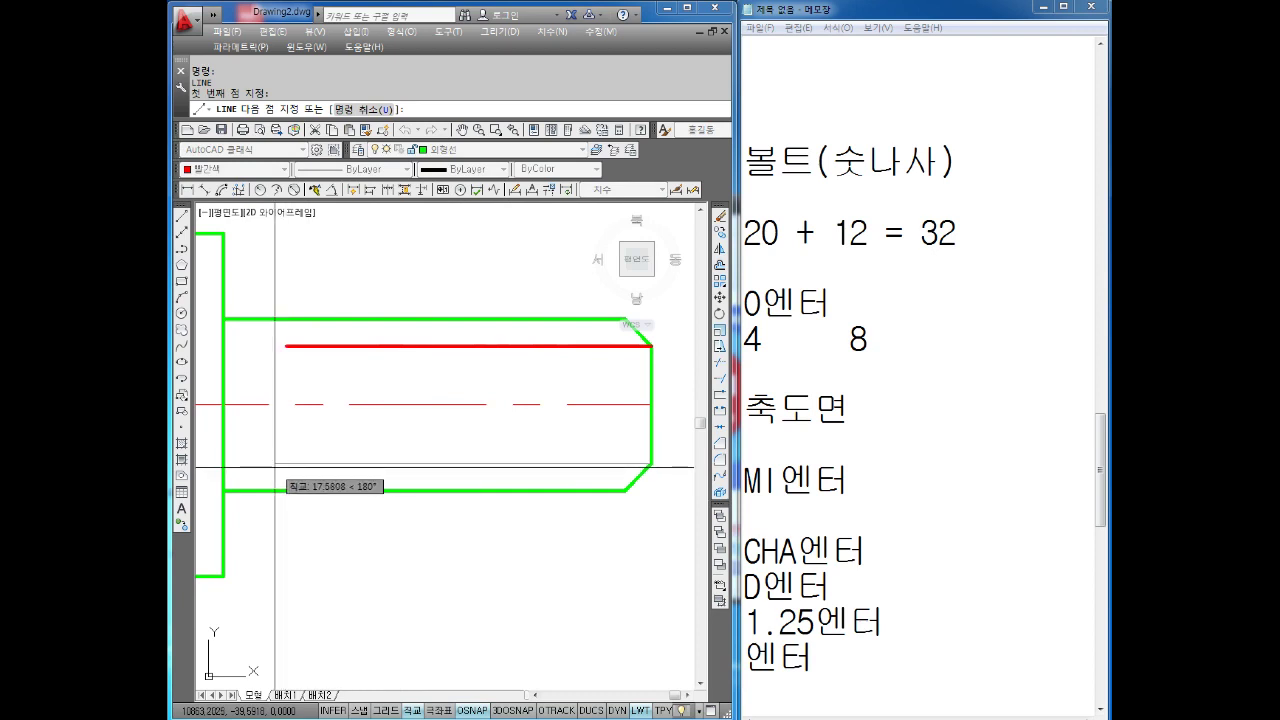
{"action": "left_click", "coordinate": [286, 466]}
{"action": "key", "text": "Escape"}
- Set both thread lines to the Default thin lineweight
{"action": "middle_click_drag", "start_coordinate": [546, 368], "coordinate": [481, 393]}
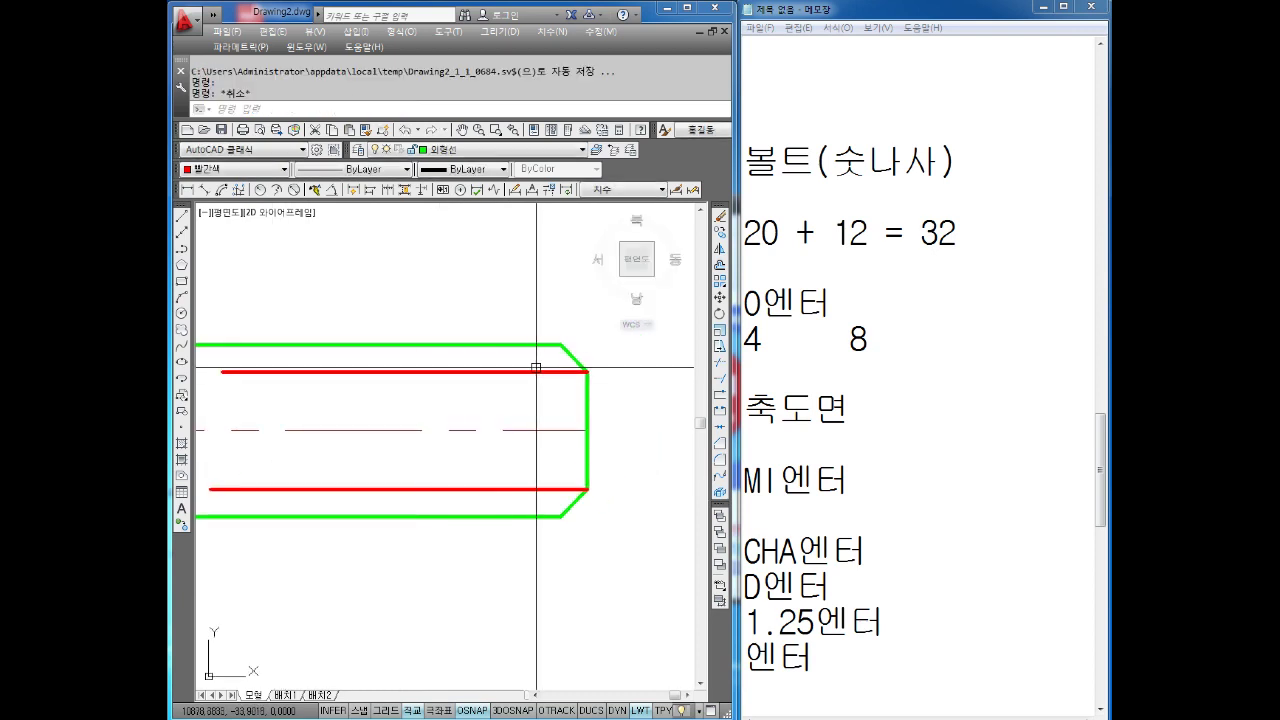
{"action": "middle_click_drag", "start_coordinate": [531, 437], "coordinate": [564, 403]}
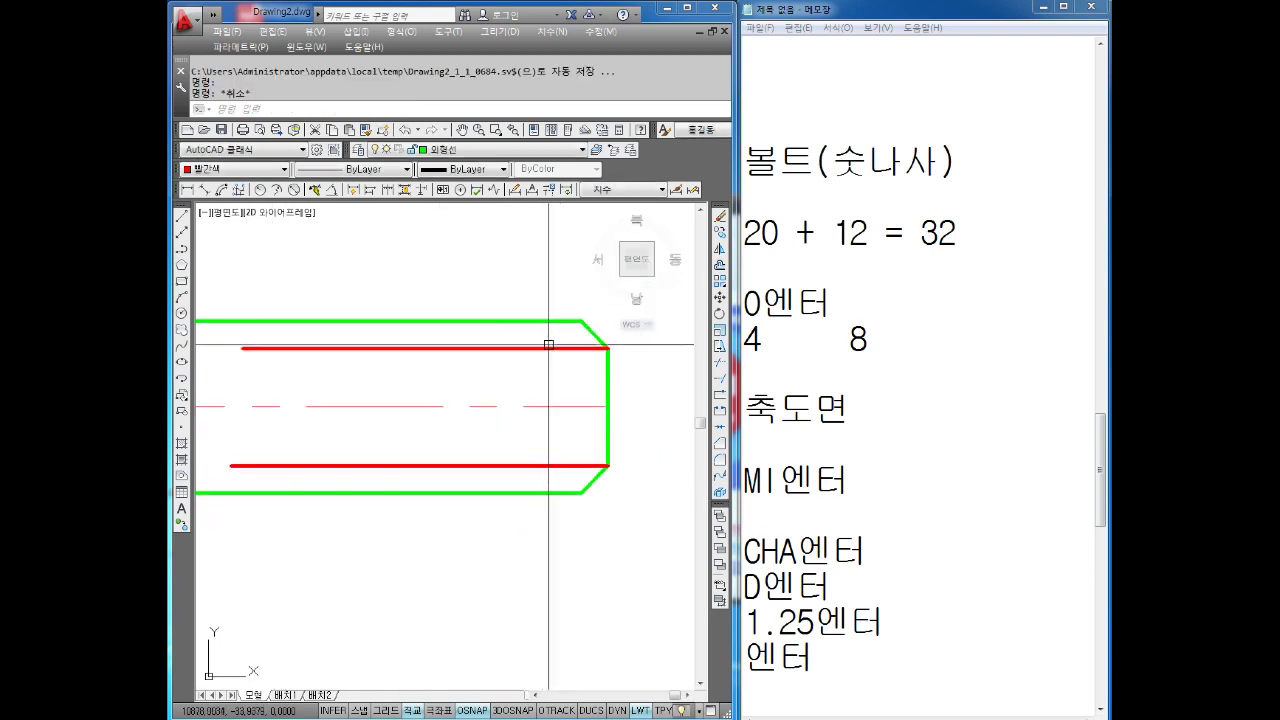
{"action": "left_click_drag", "start_coordinate": [549, 343], "coordinate": [529, 363]}
{"action": "left_click_drag", "start_coordinate": [545, 455], "coordinate": [525, 478]}
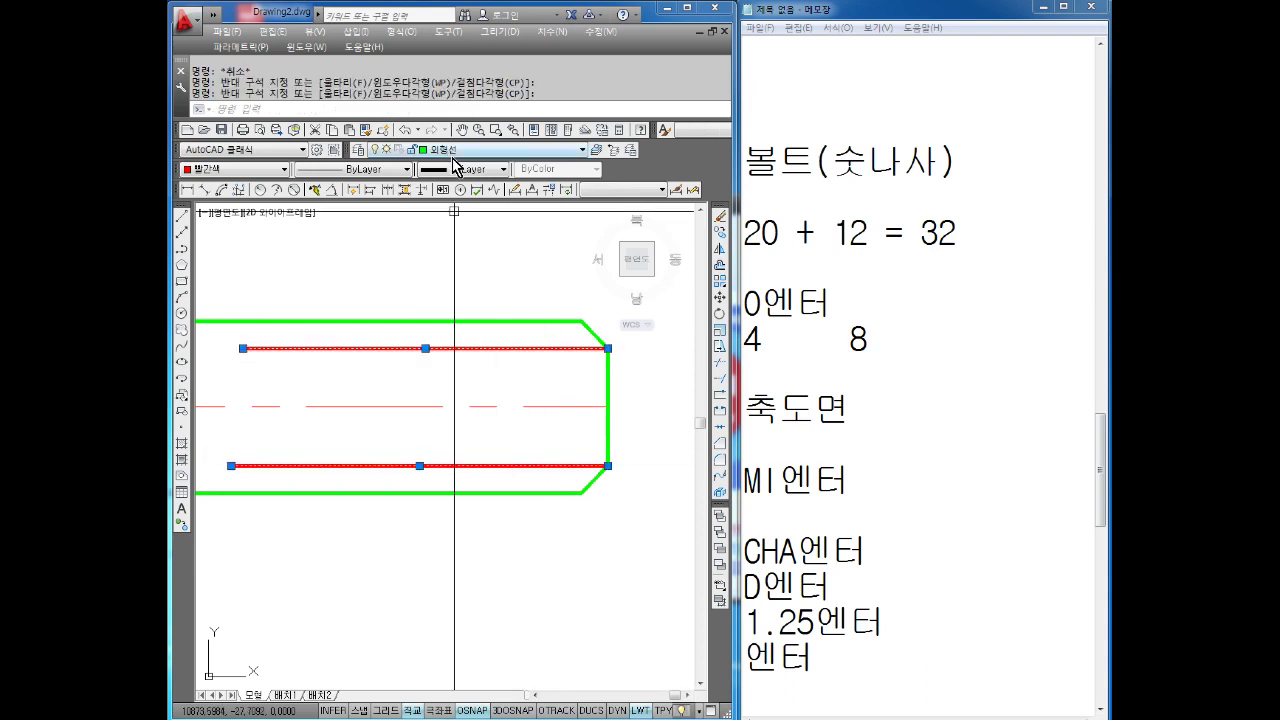
{"action": "left_click", "coordinate": [458, 152]}
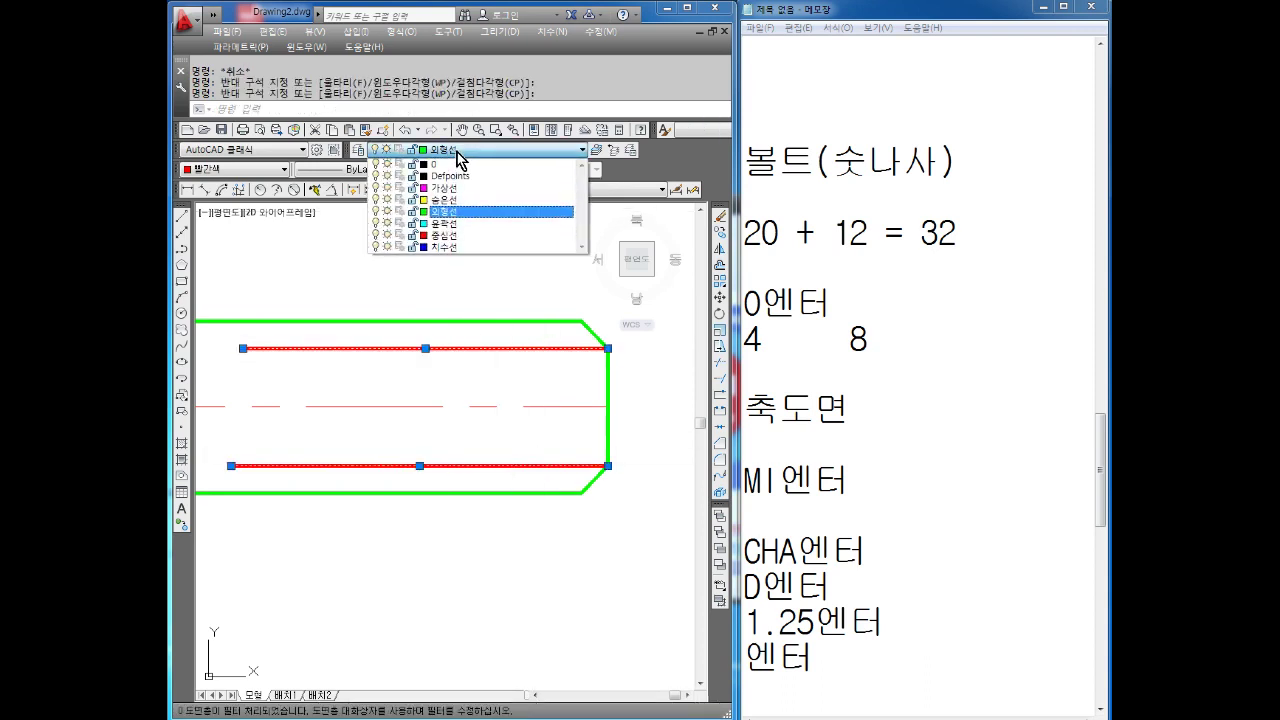
{"action": "left_click", "coordinate": [458, 155]}
{"action": "left_click", "coordinate": [472, 169]}
{"action": "key", "text": "Escape"}
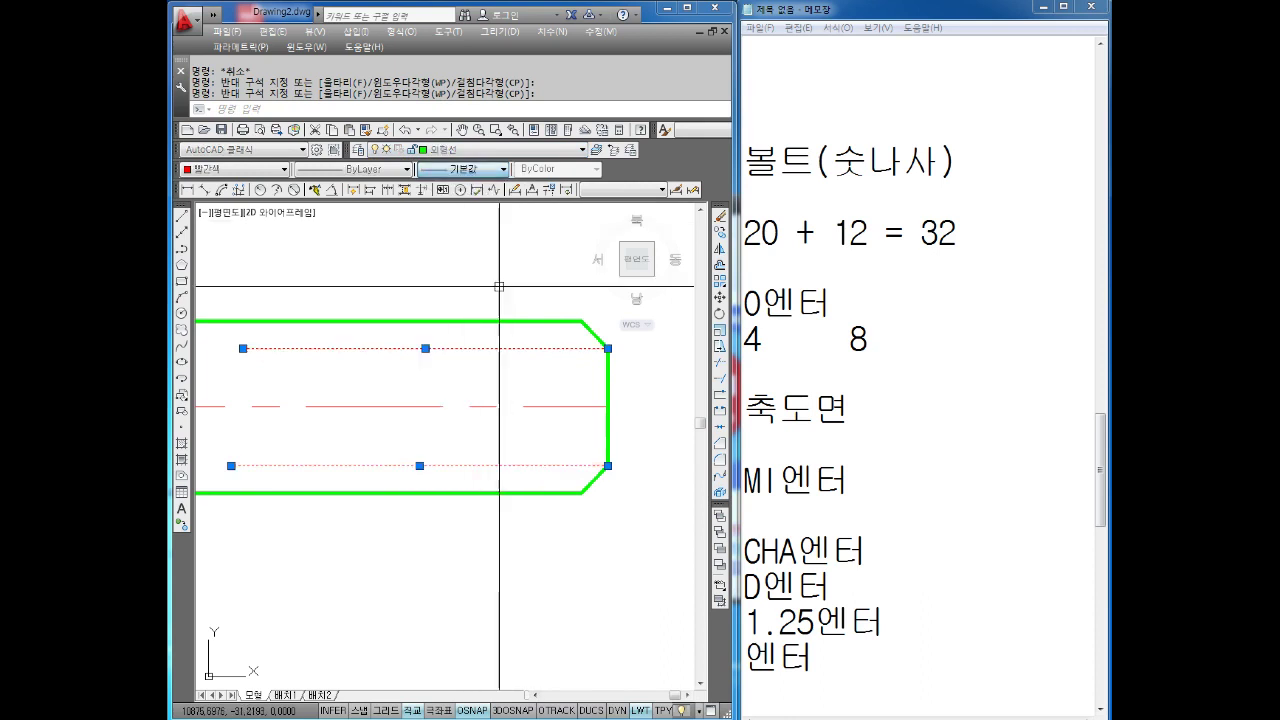
{"action": "key", "text": "Escape"}
{"action": "key", "text": "Escape"}
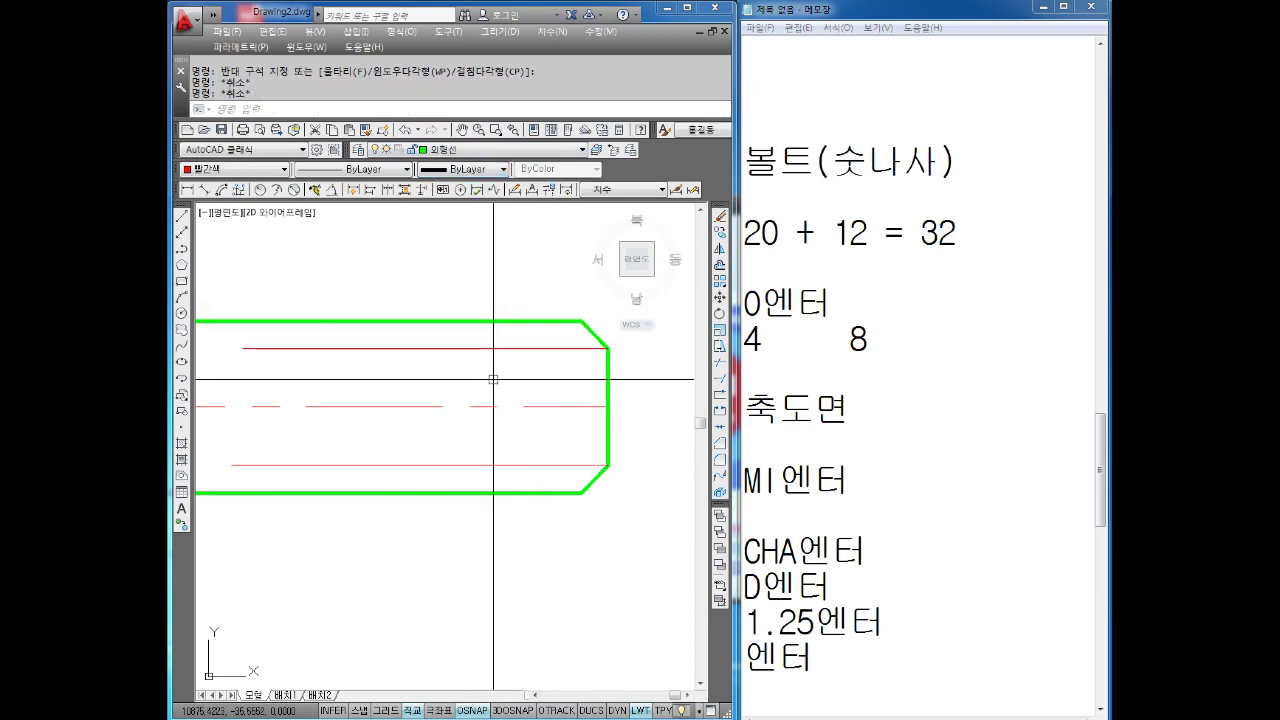
{"action": "scroll", "coordinate": [490, 375], "scroll_direction": "up", "scroll_amount": 2}
{"action": "scroll", "coordinate": [520, 365], "scroll_direction": "down", "scroll_amount": 3}
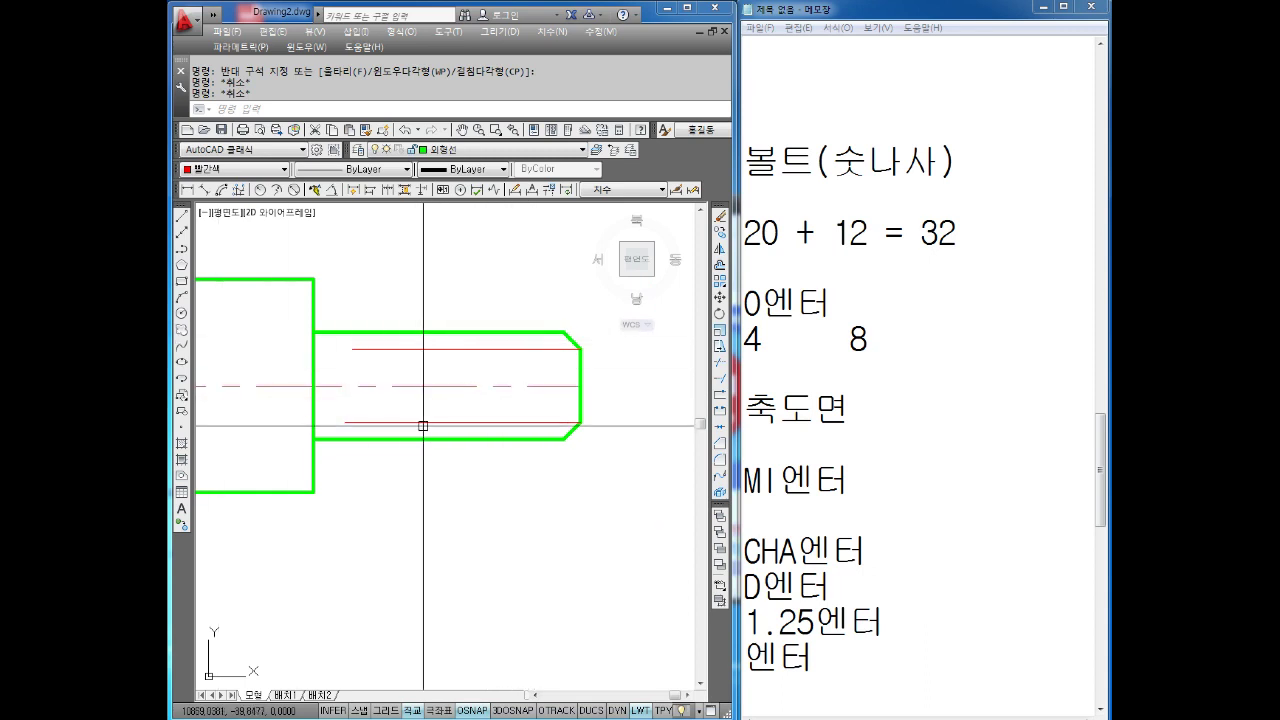
{"action": "middle_click_drag", "start_coordinate": [434, 402], "coordinate": [446, 404]}
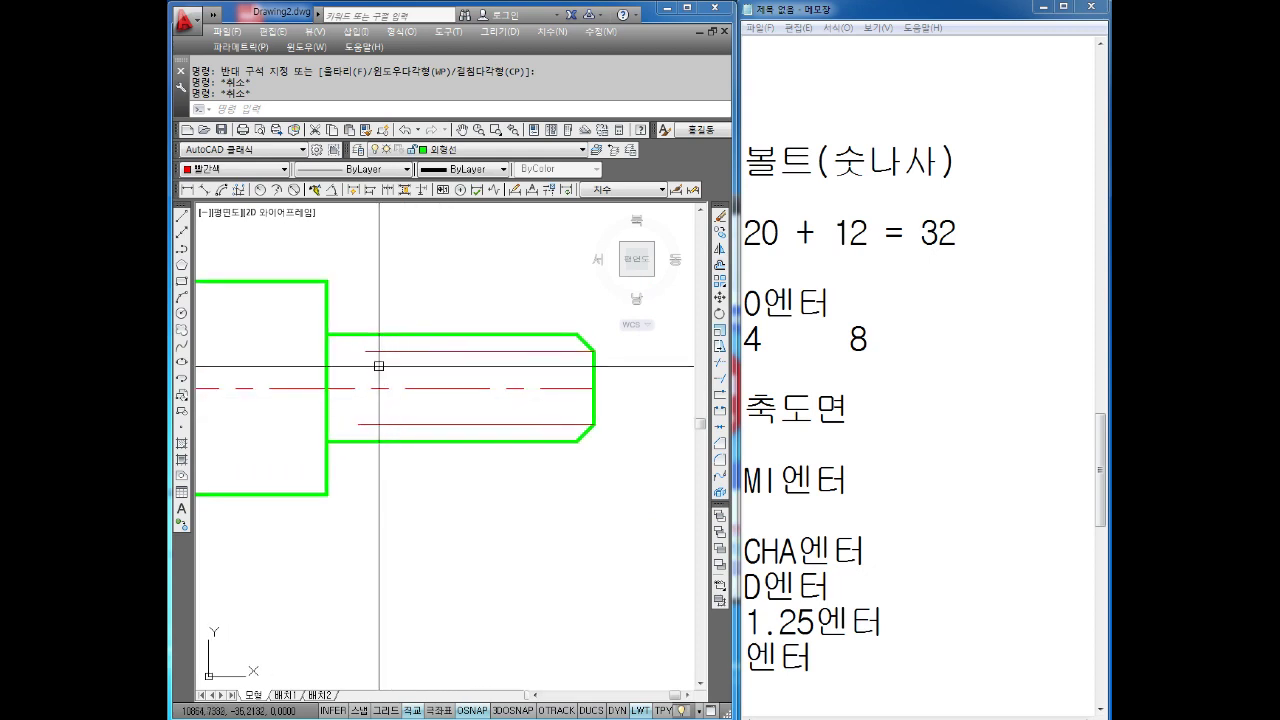
{"action": "scroll", "coordinate": [365, 360], "scroll_direction": "up", "scroll_amount": 2}
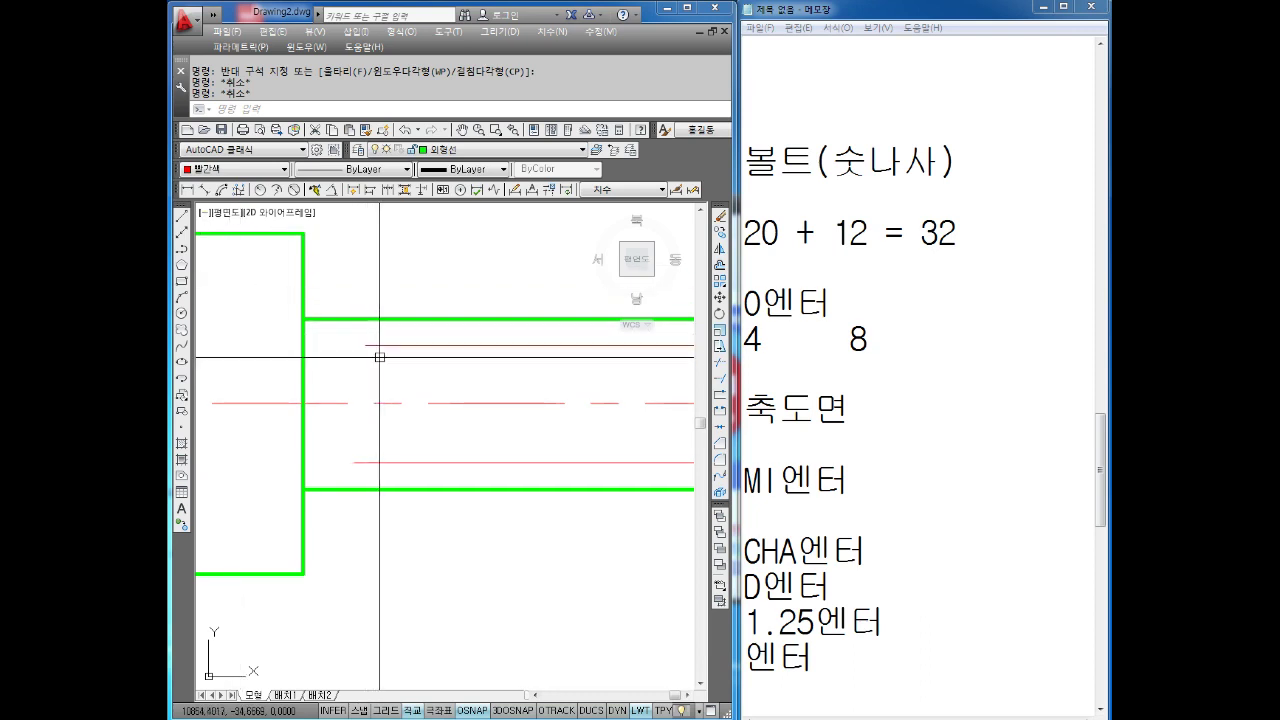
{"action": "scroll", "coordinate": [346, 326], "scroll_direction": "down", "scroll_amount": 4}
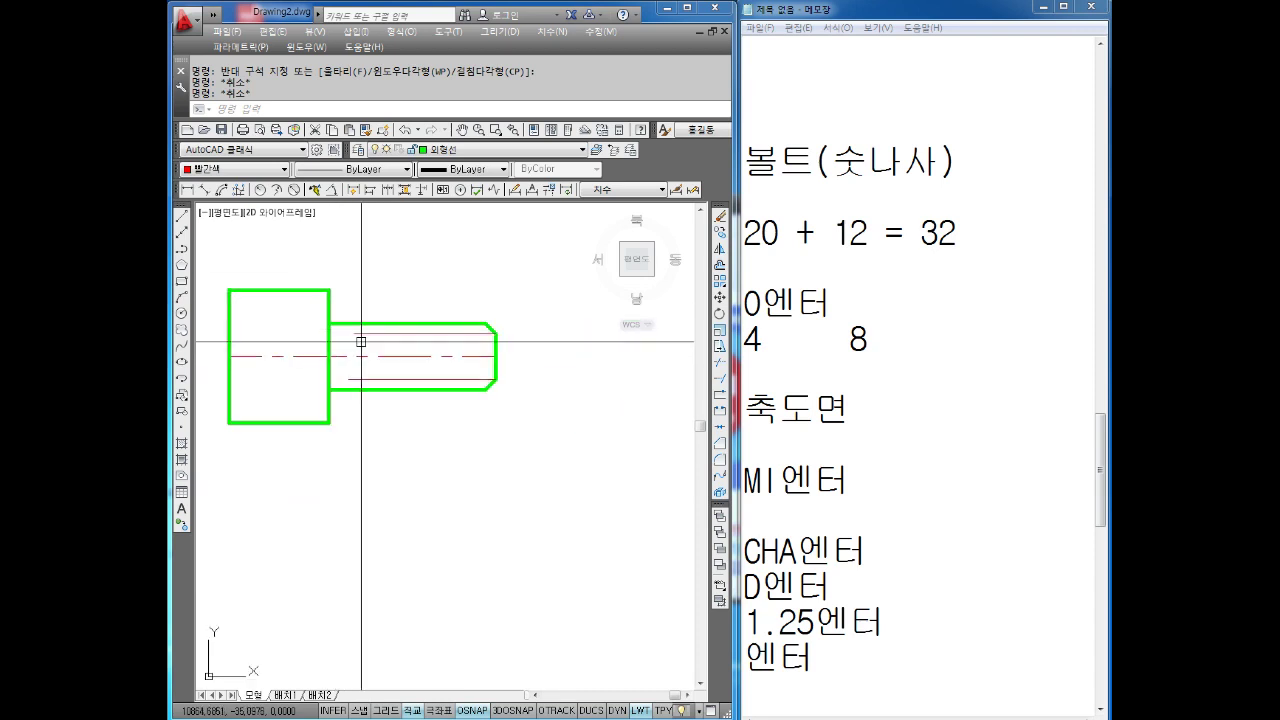
{"action": "scroll", "coordinate": [361, 342], "scroll_direction": "up", "scroll_amount": 2}
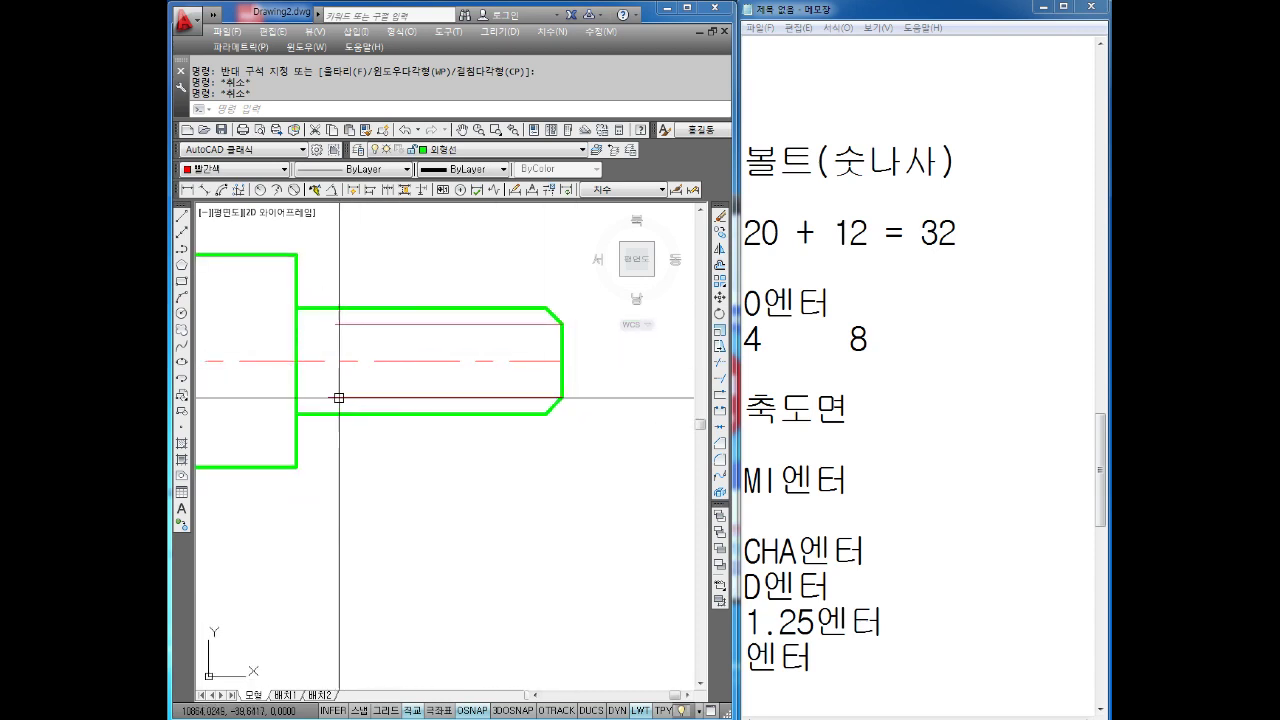
- Dimension the shank length from head face to tip as 20
{"action": "left_click", "coordinate": [186, 189]}
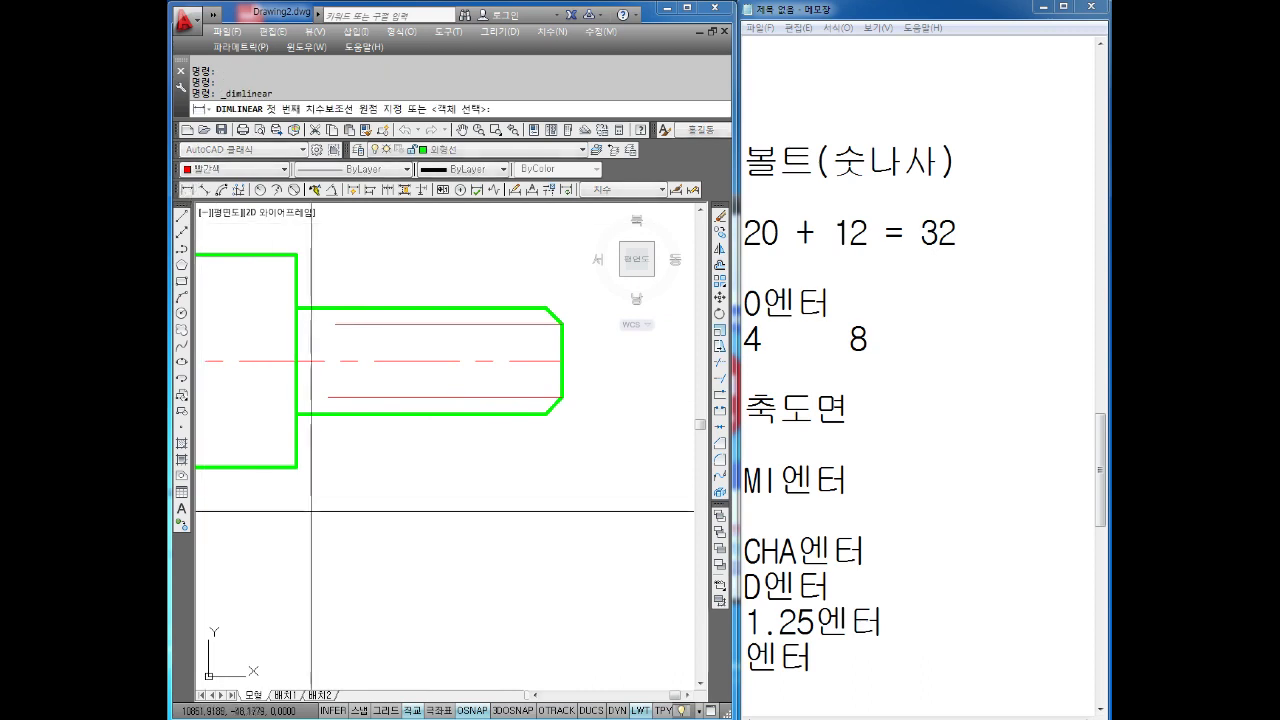
{"action": "left_click", "coordinate": [296, 466]}
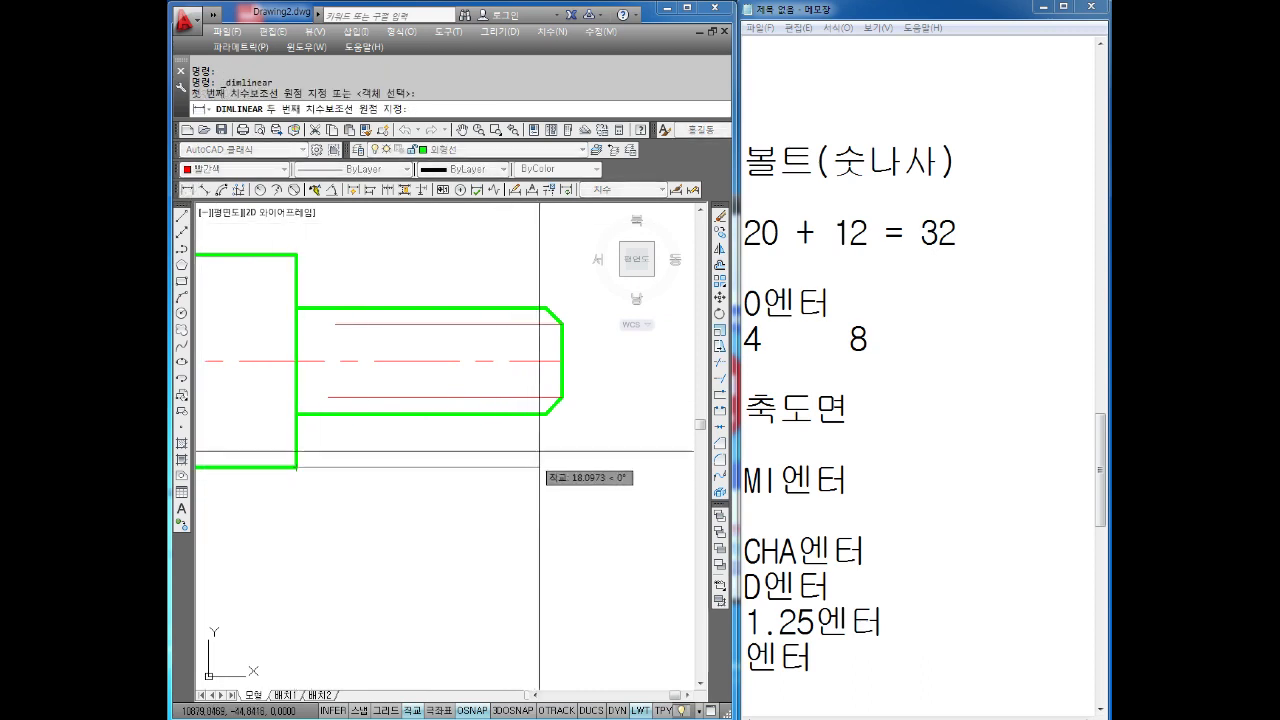
{"action": "left_click", "coordinate": [562, 398]}
{"action": "left_click", "coordinate": [512, 585]}
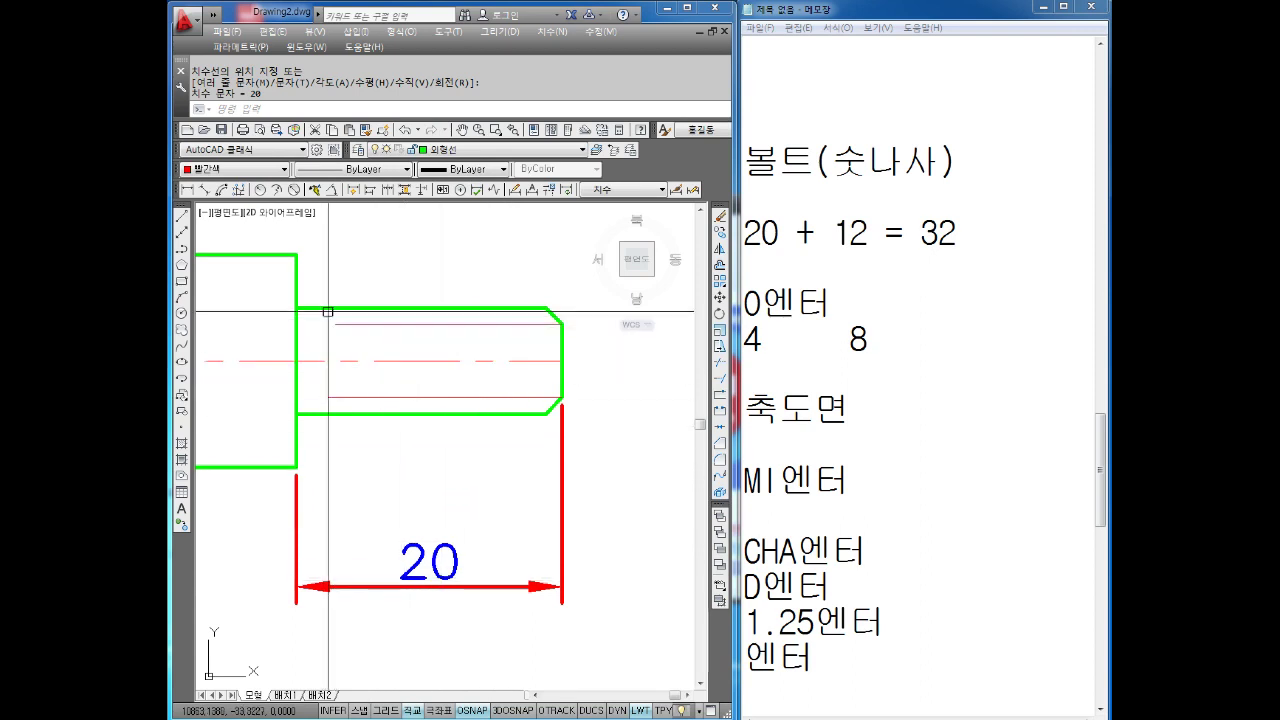
{"action": "middle_click_drag", "start_coordinate": [338, 389], "coordinate": [354, 395]}
{"action": "key", "text": "Escape"}
{"action": "key", "text": "Escape"}
{"action": "key", "text": "Escape"}
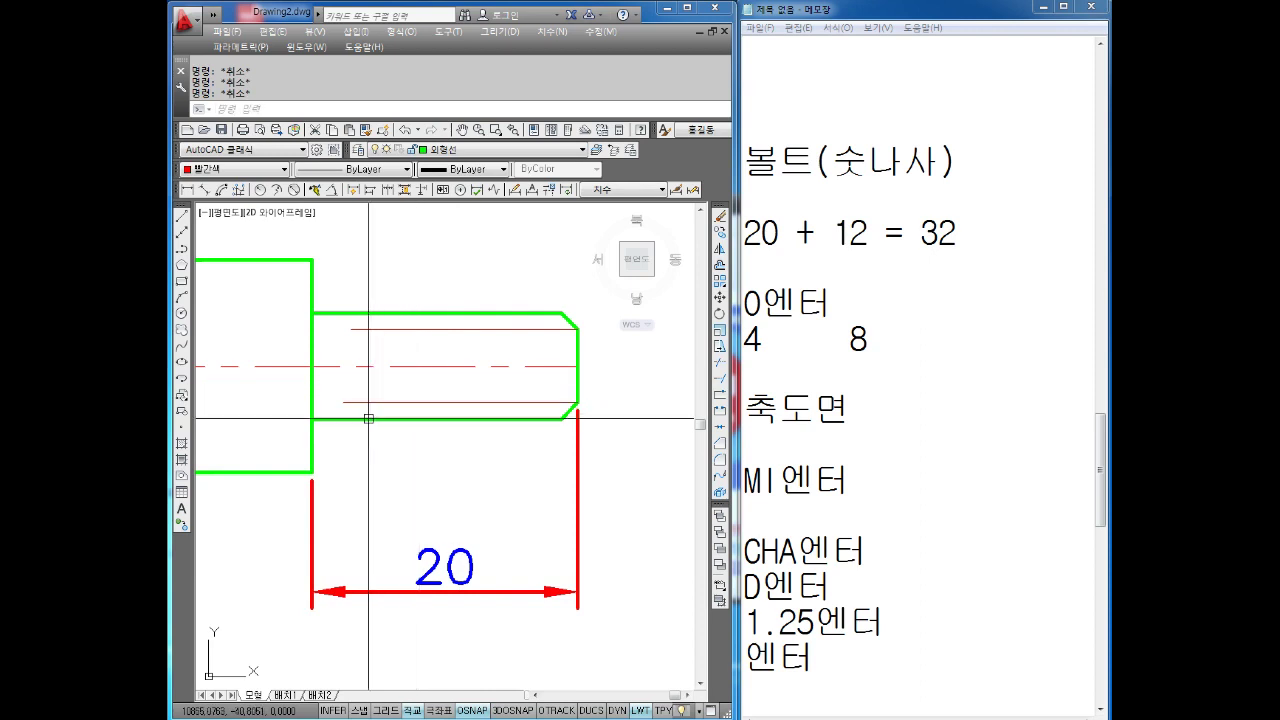
{"action": "type", "text": "o"}
- Offset the head face 3 units toward the shank
{"action": "key", "text": "Return"}
{"action": "type", "text": "3"}
{"action": "key", "text": "Return"}
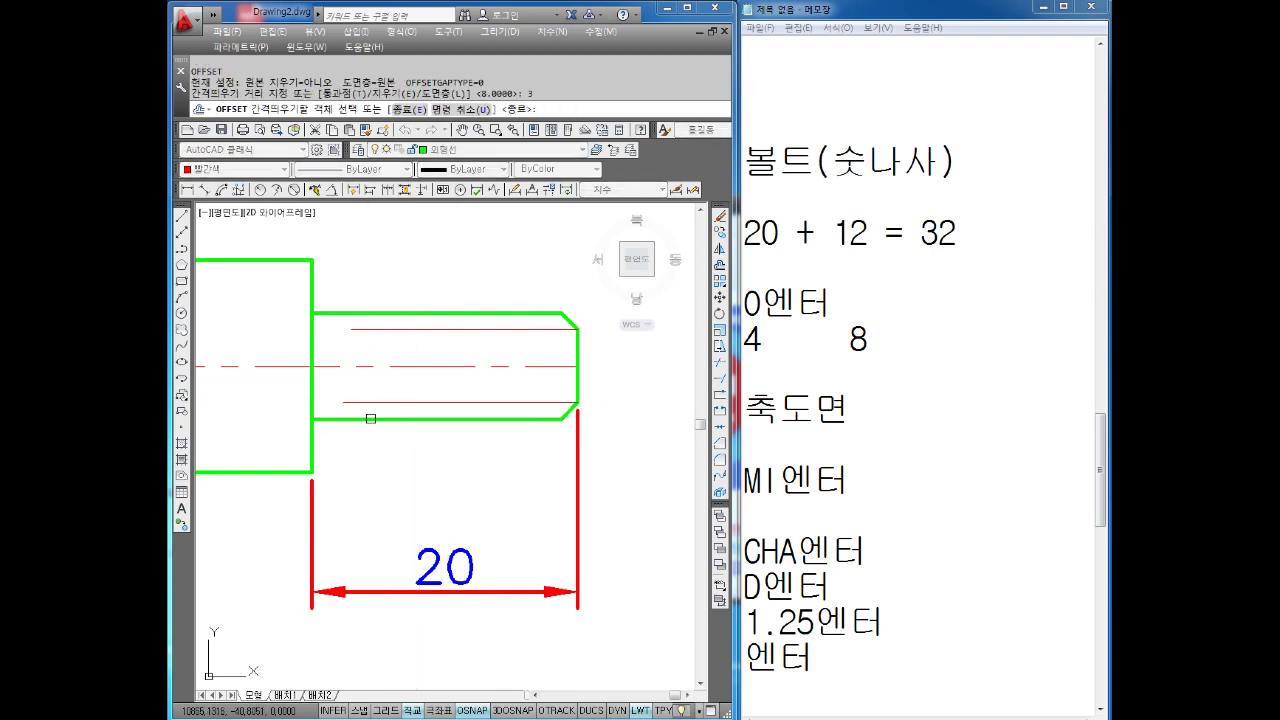
{"action": "left_click", "coordinate": [308, 291]}
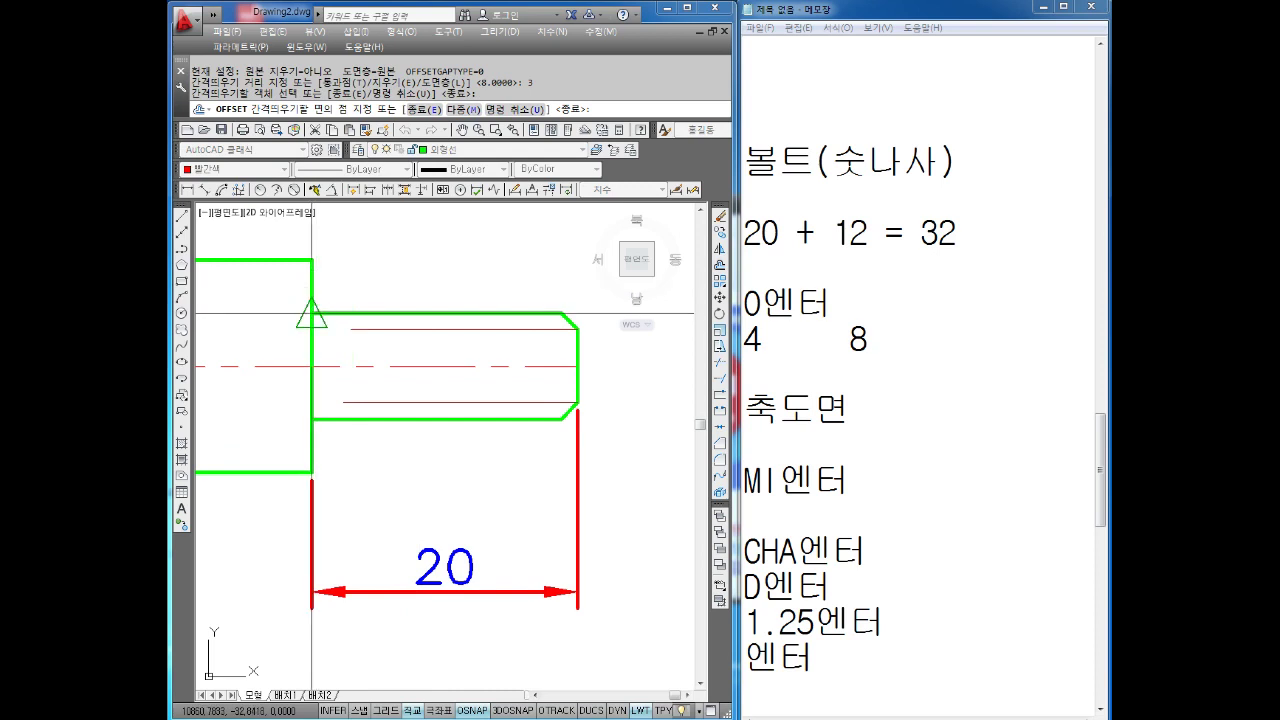
{"action": "left_click", "coordinate": [363, 283]}
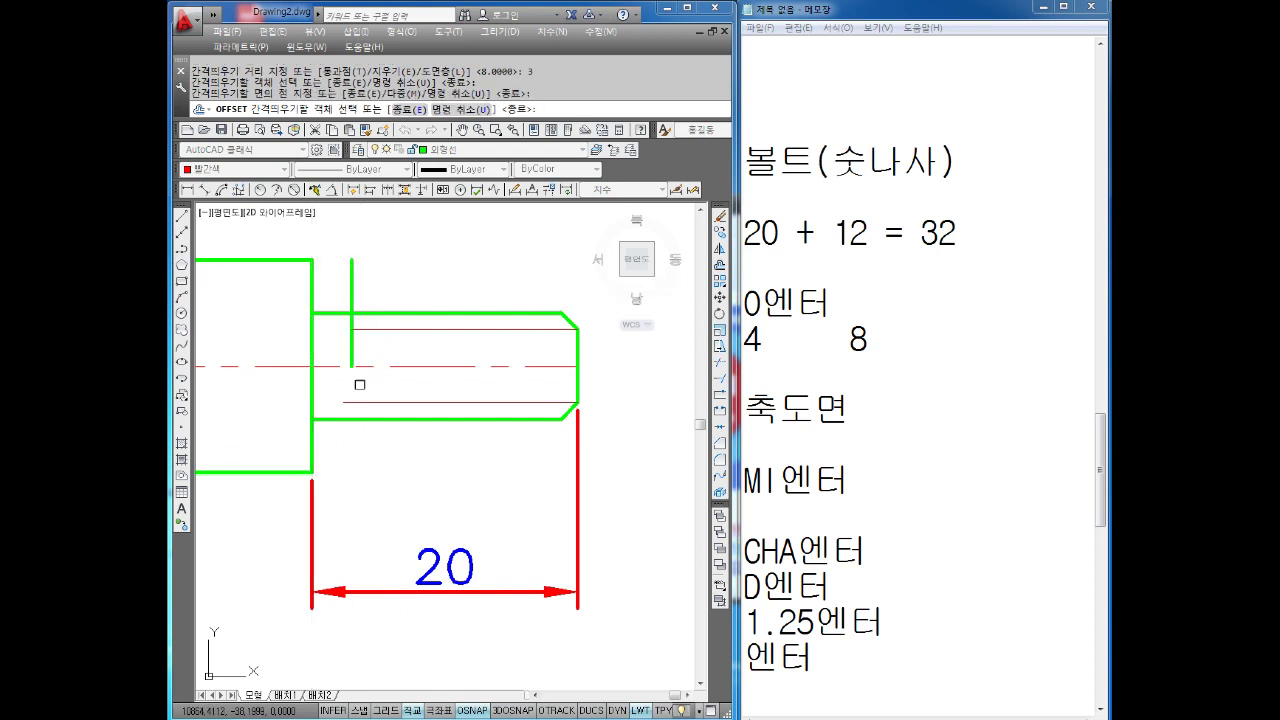
{"action": "key", "text": "Escape"}
{"action": "key", "text": "Escape"}
{"action": "middle_click_drag", "start_coordinate": [385, 367], "coordinate": [413, 378]}
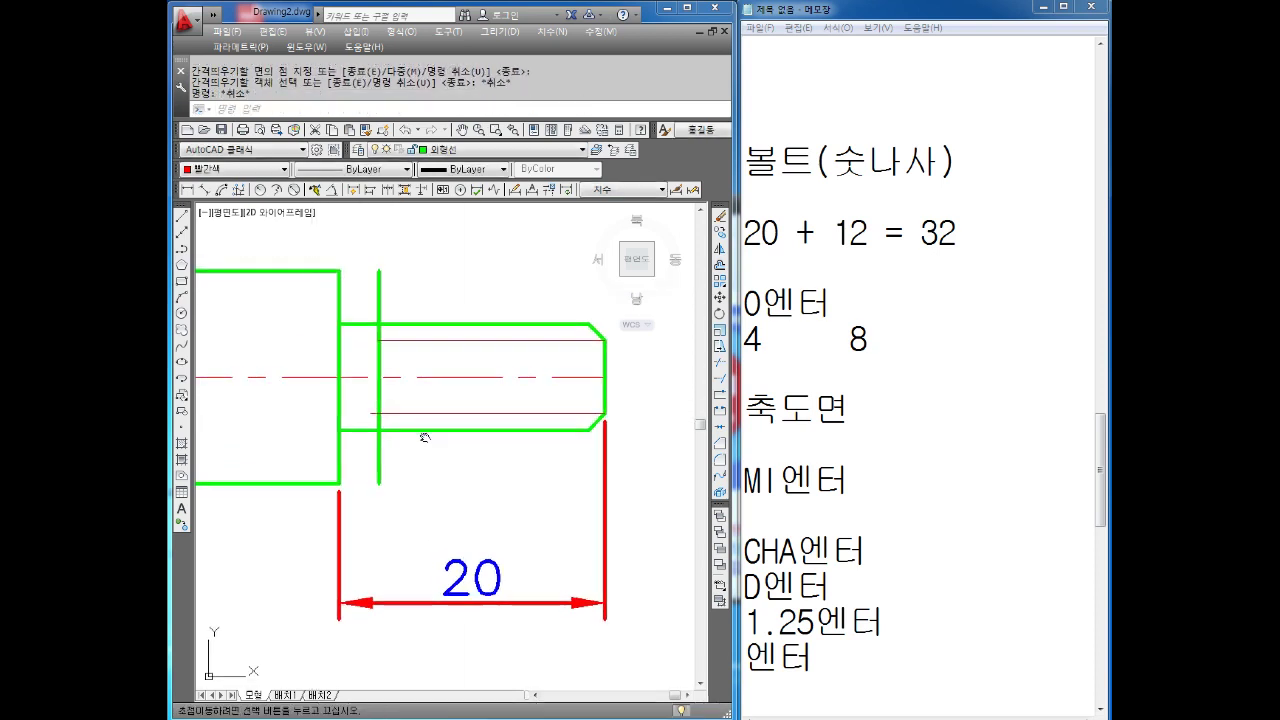
- Dimension the 3-unit gap between the head face and the offset line
{"action": "left_click", "coordinate": [187, 189]}
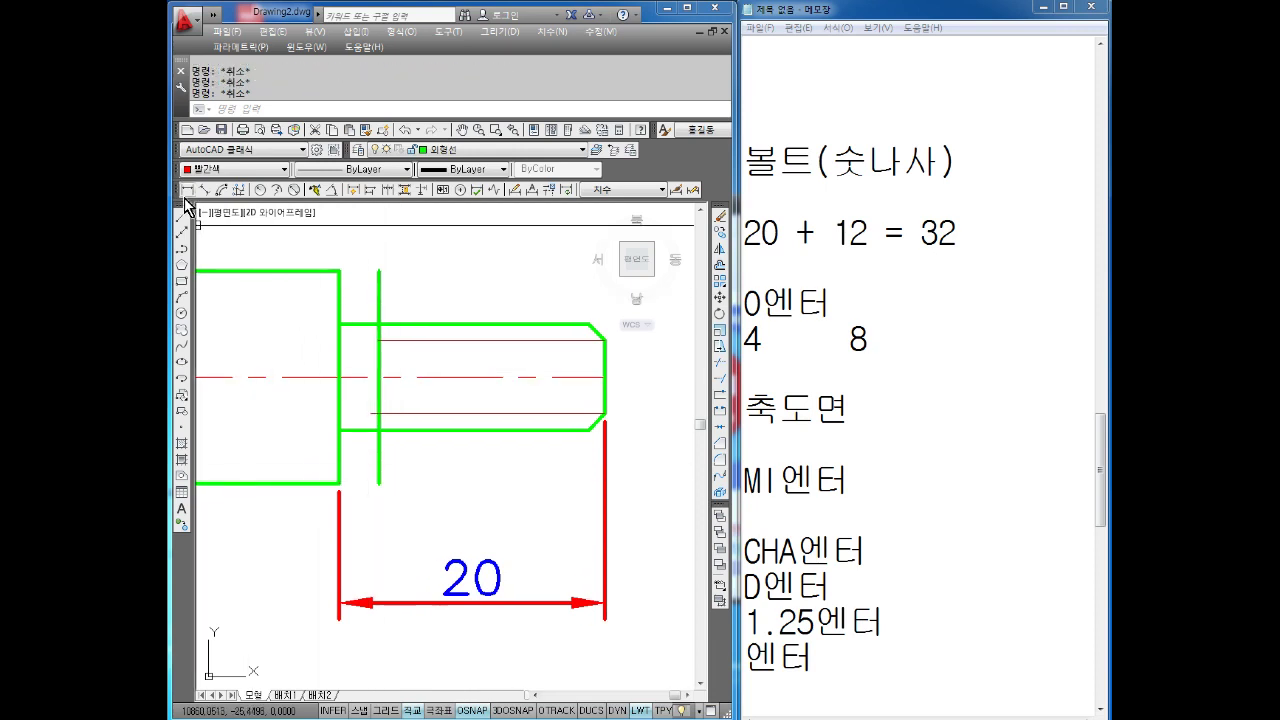
{"action": "left_click", "coordinate": [339, 483]}
{"action": "left_click", "coordinate": [379, 483]}
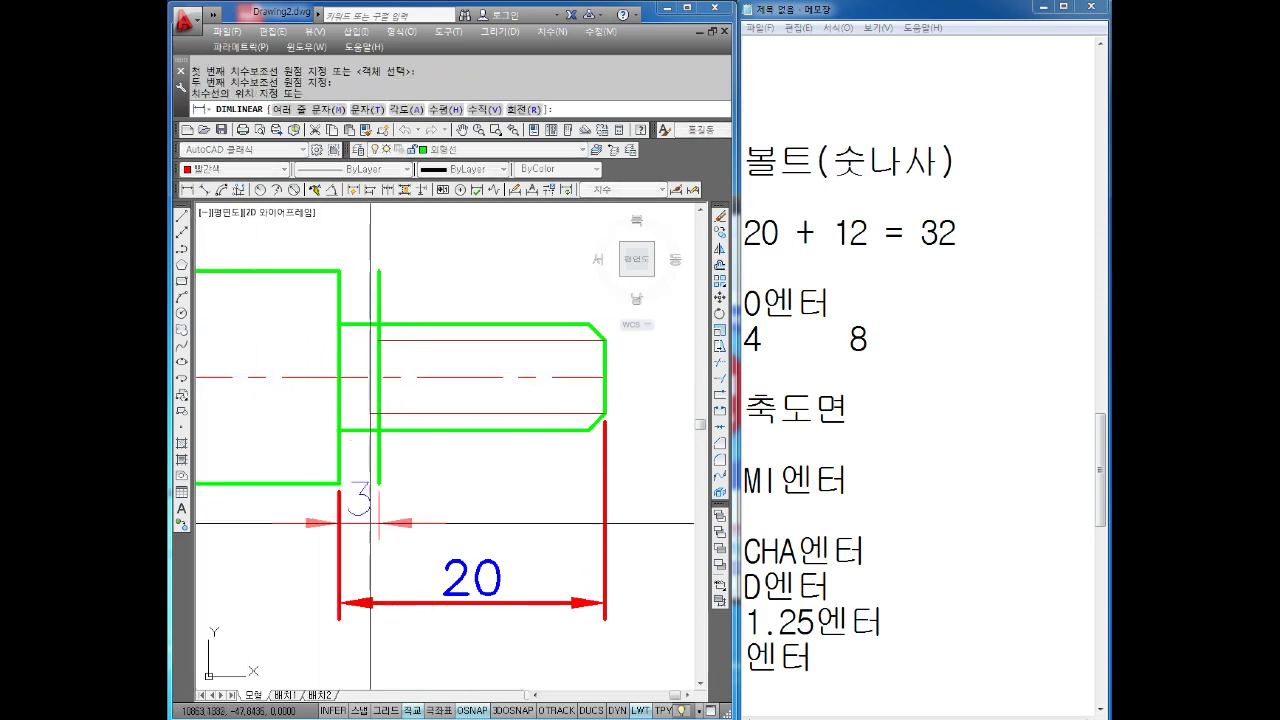
{"action": "left_click", "coordinate": [379, 549]}
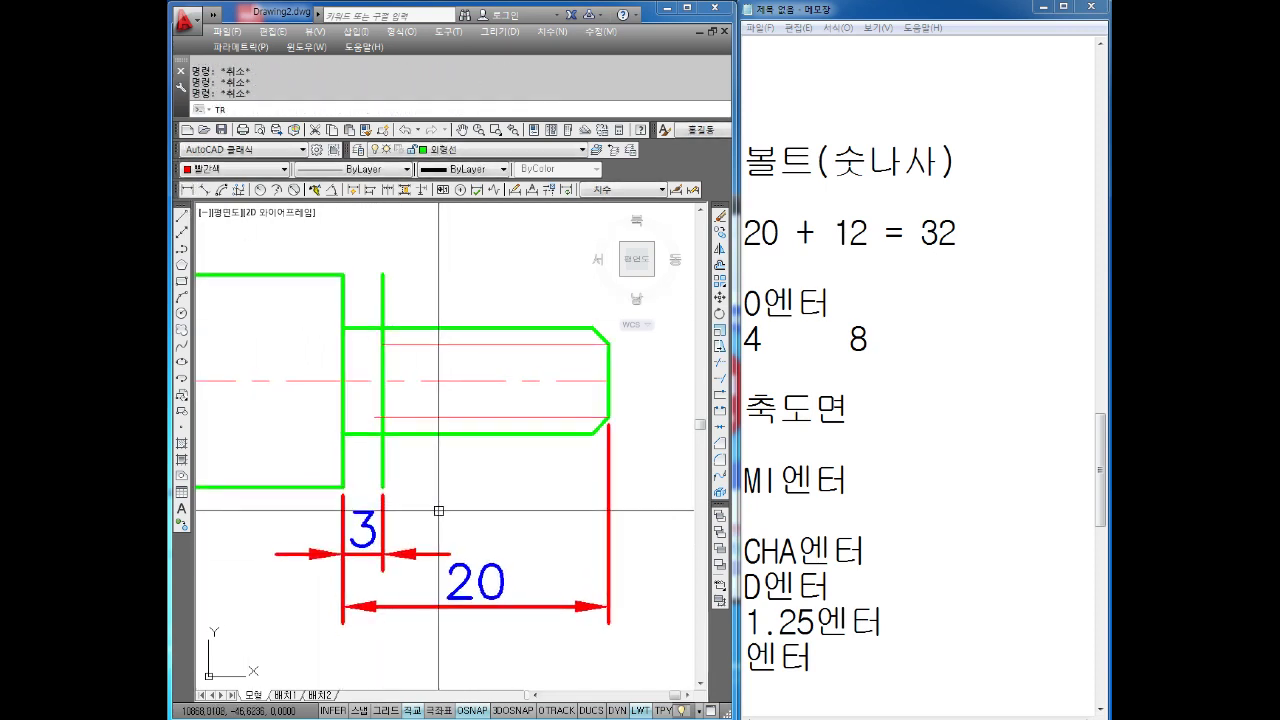
- Trim the stray green segment above the thread with TR
{"action": "type", "text": "tr"}
{"action": "key", "text": "Return"}
{"action": "key", "text": "Return"}
{"action": "left_click", "coordinate": [383, 458]}
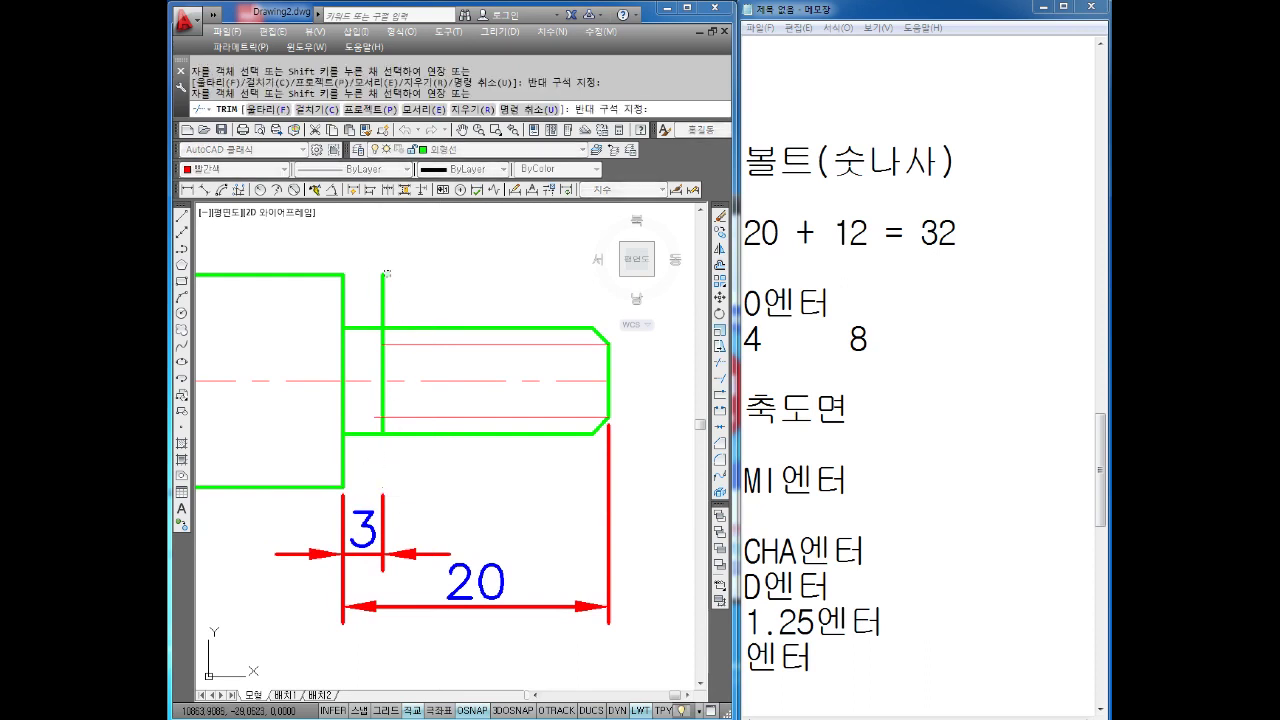
{"action": "left_click", "coordinate": [386, 278]}
{"action": "key", "text": "Escape"}
- Add a 17 linear dimension from the thread-end line to the shank tip
{"action": "middle_click_drag", "start_coordinate": [500, 463], "coordinate": [469, 441]}
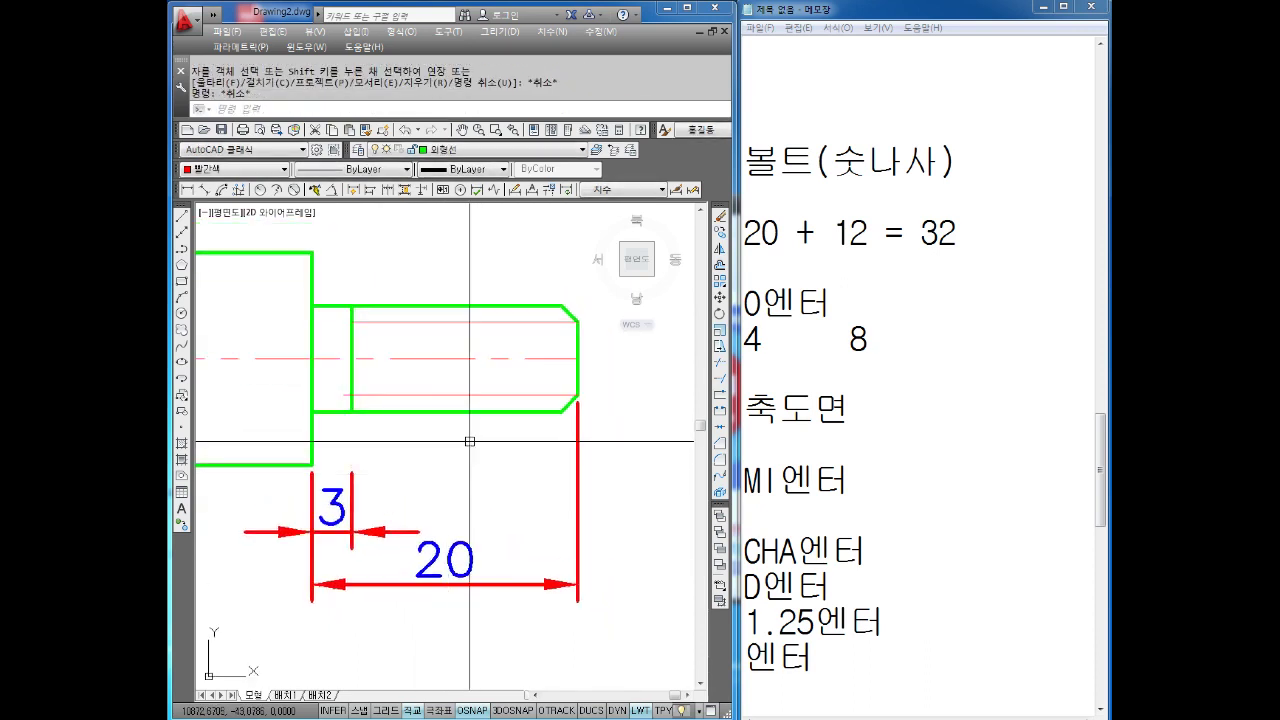
{"action": "scroll", "coordinate": [426, 377], "scroll_direction": "up", "scroll_amount": 2}
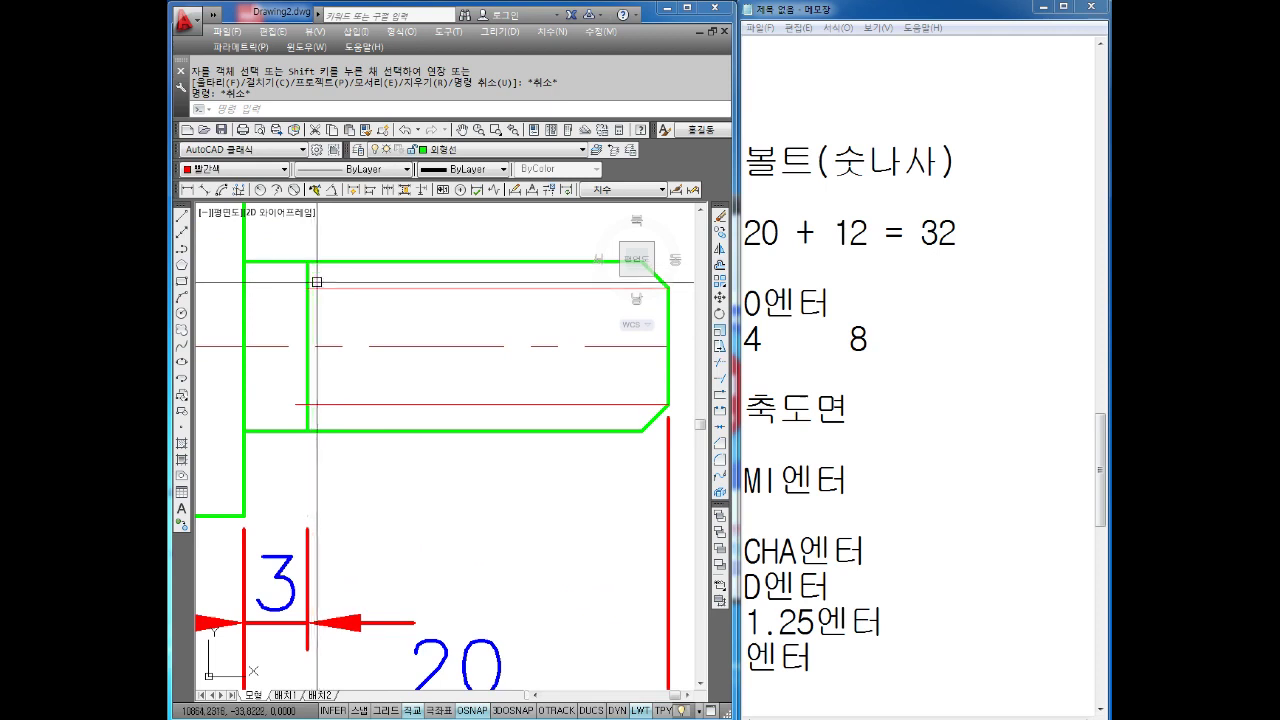
{"action": "middle_click_drag", "start_coordinate": [310, 267], "coordinate": [296, 243]}
{"action": "key", "text": "Escape"}
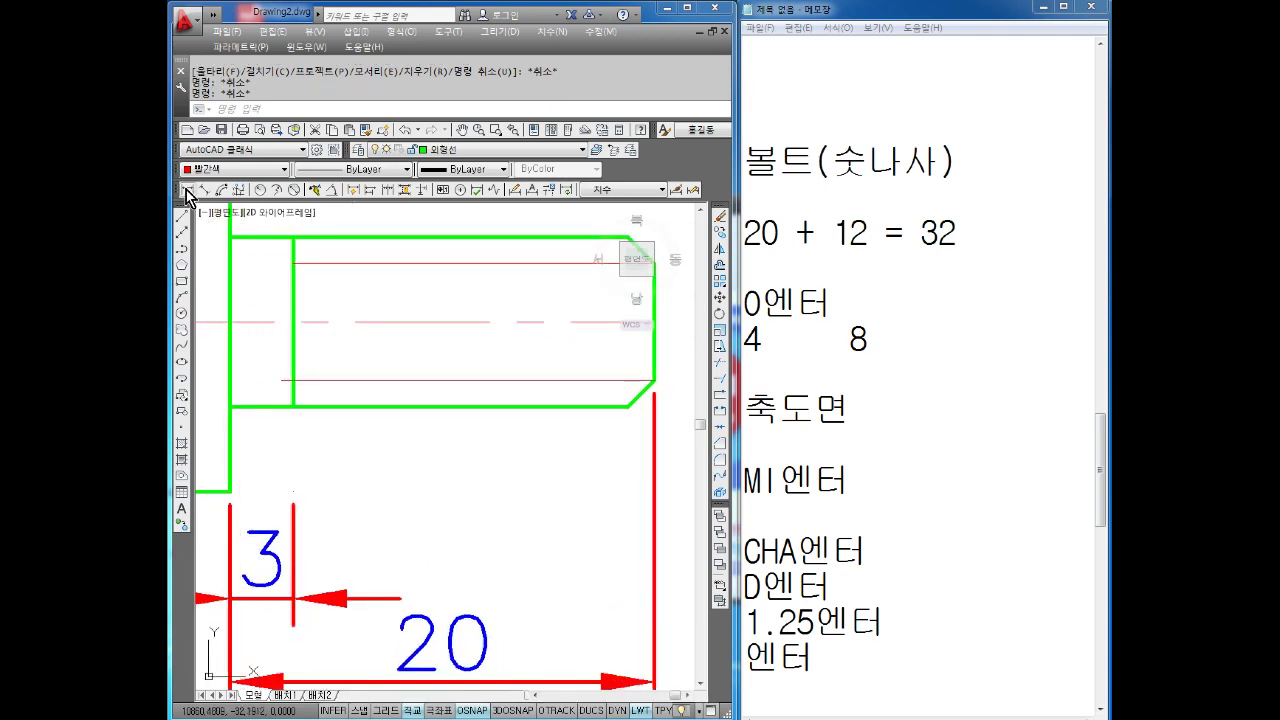
{"action": "left_click", "coordinate": [186, 189]}
{"action": "left_click", "coordinate": [654, 380]}
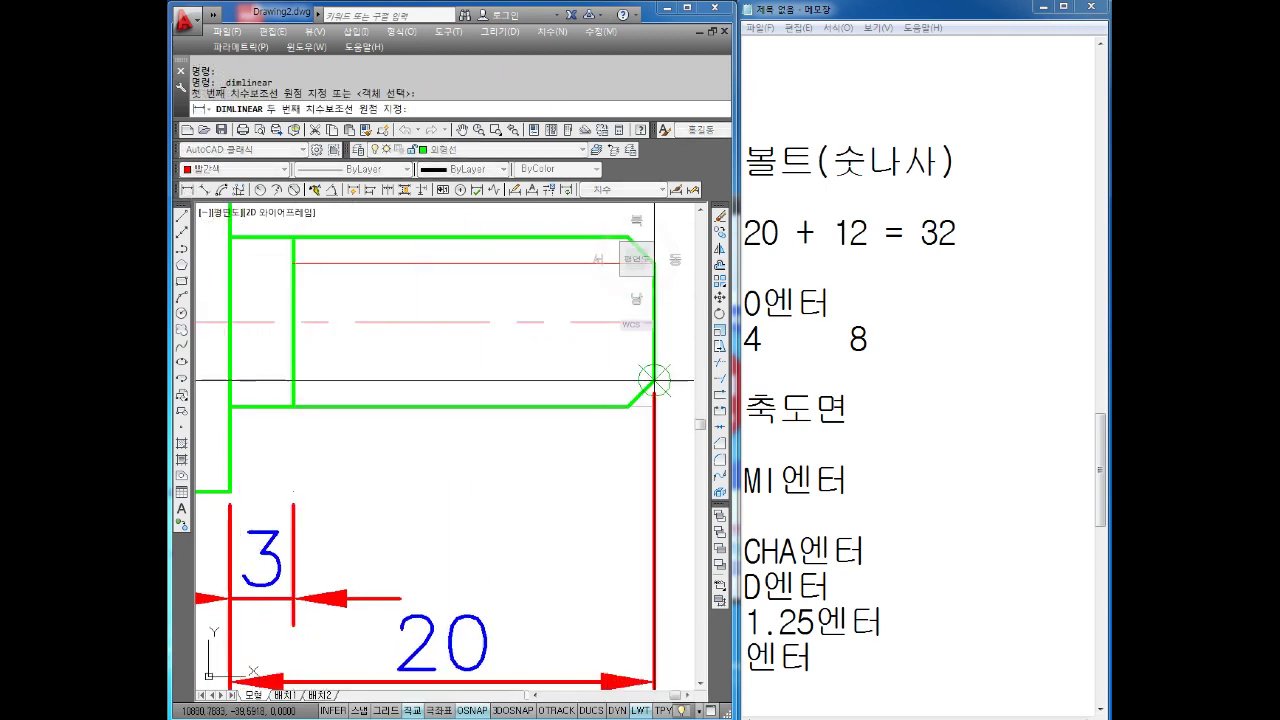
{"action": "left_click", "coordinate": [293, 405]}
{"action": "left_click", "coordinate": [500, 536]}
{"action": "key", "text": "Escape"}
{"action": "key", "text": "Escape"}
- Delete the 3 dimension and move the 17 dimension down just above the 20
{"action": "middle_click_drag", "start_coordinate": [411, 593], "coordinate": [431, 545]}
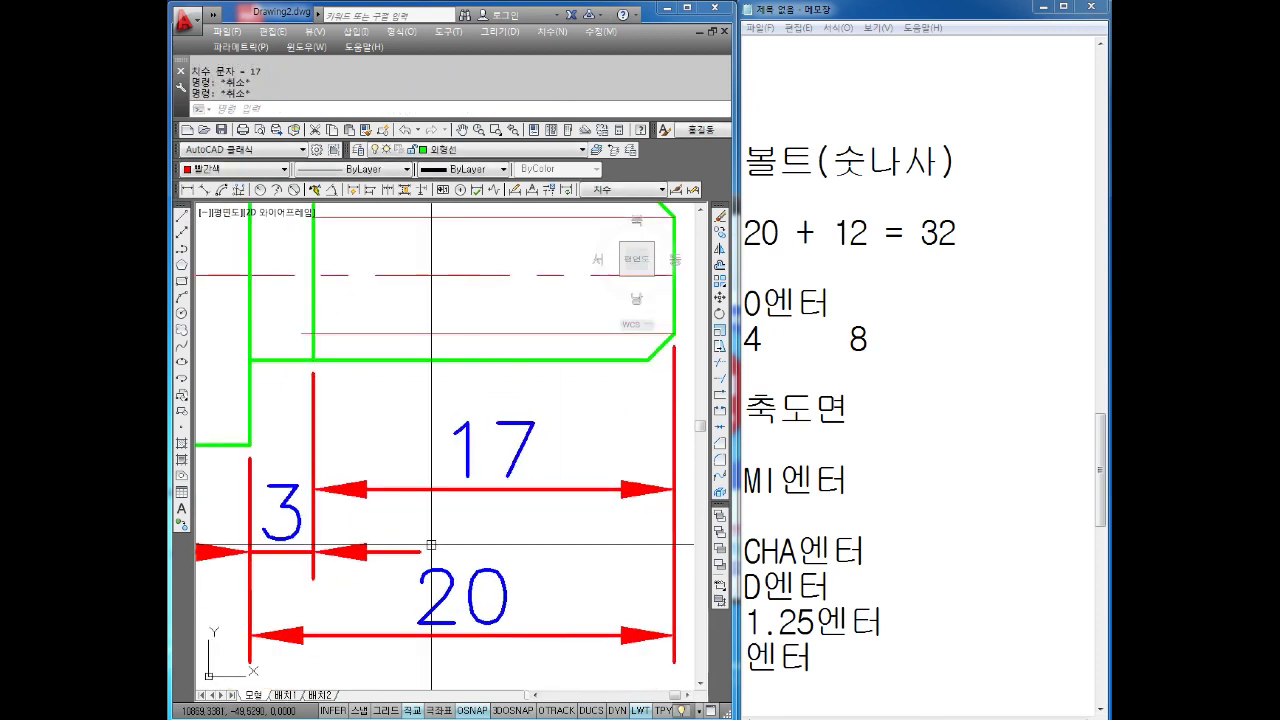
{"action": "left_click", "coordinate": [431, 545]}
{"action": "left_click", "coordinate": [327, 580]}
{"action": "key", "text": "Delete"}
{"action": "scroll", "coordinate": [254, 528], "scroll_direction": "down", "scroll_amount": 2}
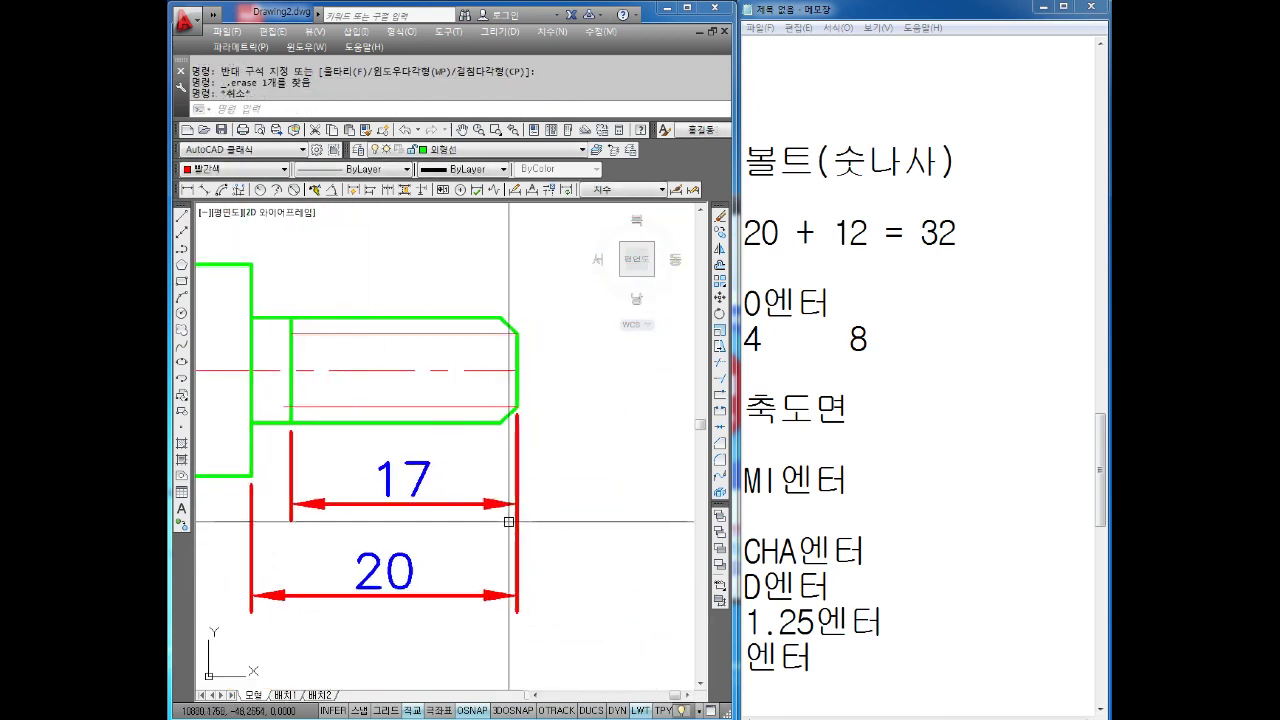
{"action": "left_click", "coordinate": [517, 504]}
{"action": "left_click", "coordinate": [517, 504]}
{"action": "left_click", "coordinate": [517, 533]}
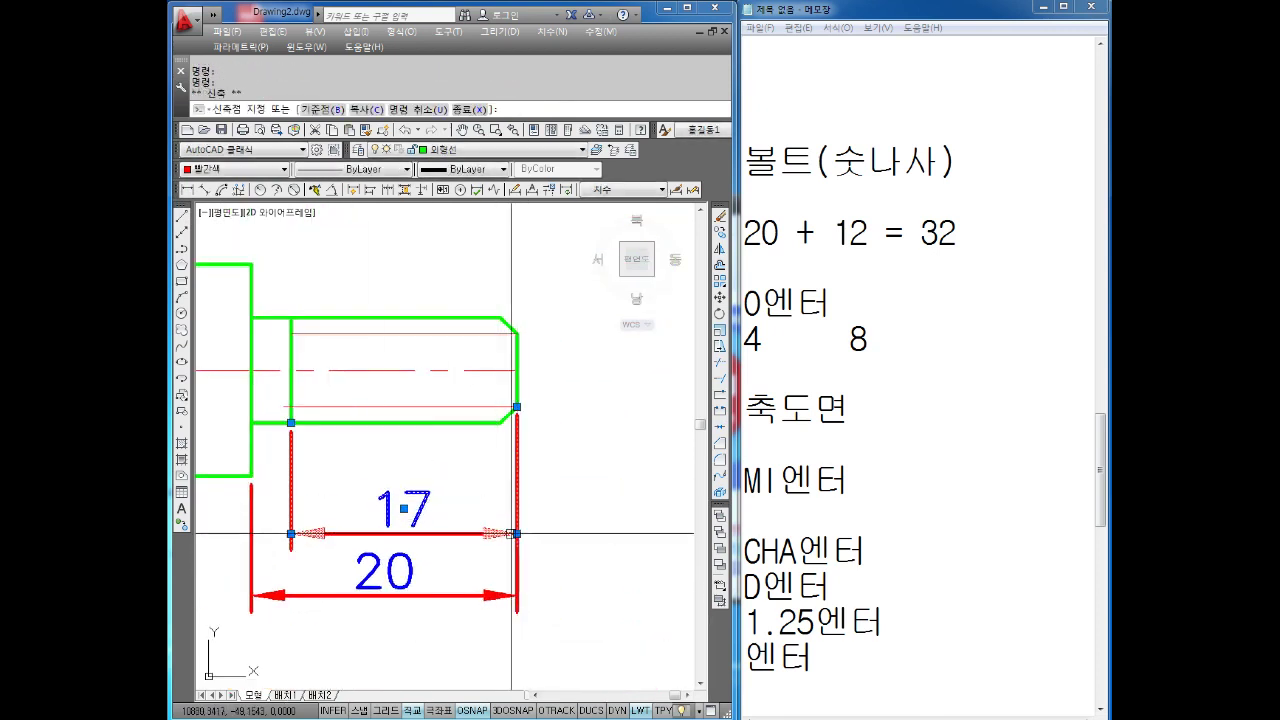
{"action": "key", "text": "Escape"}
{"action": "key", "text": "Escape"}
{"action": "middle_click_drag", "start_coordinate": [540, 515], "coordinate": [538, 529]}
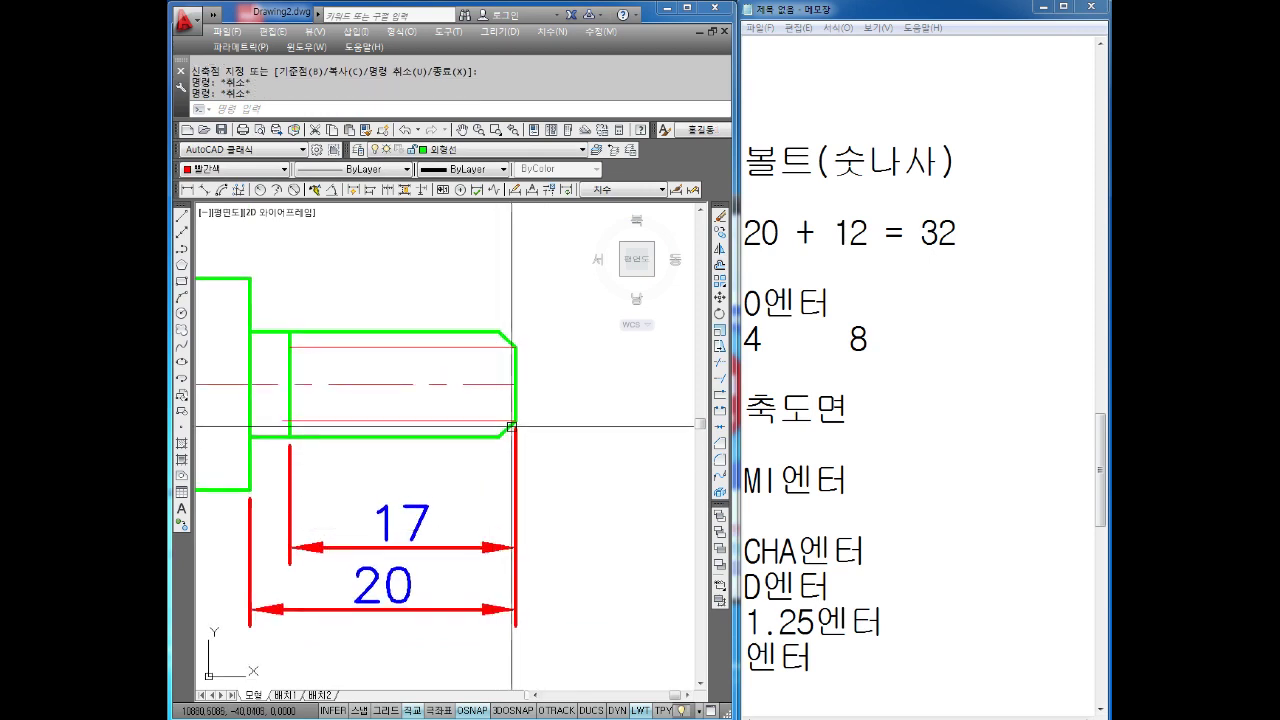
- Draw a vertical line joining the upper and lower chamfer corners at the bolt end
{"action": "scroll", "coordinate": [505, 350], "scroll_direction": "up", "scroll_amount": 4}
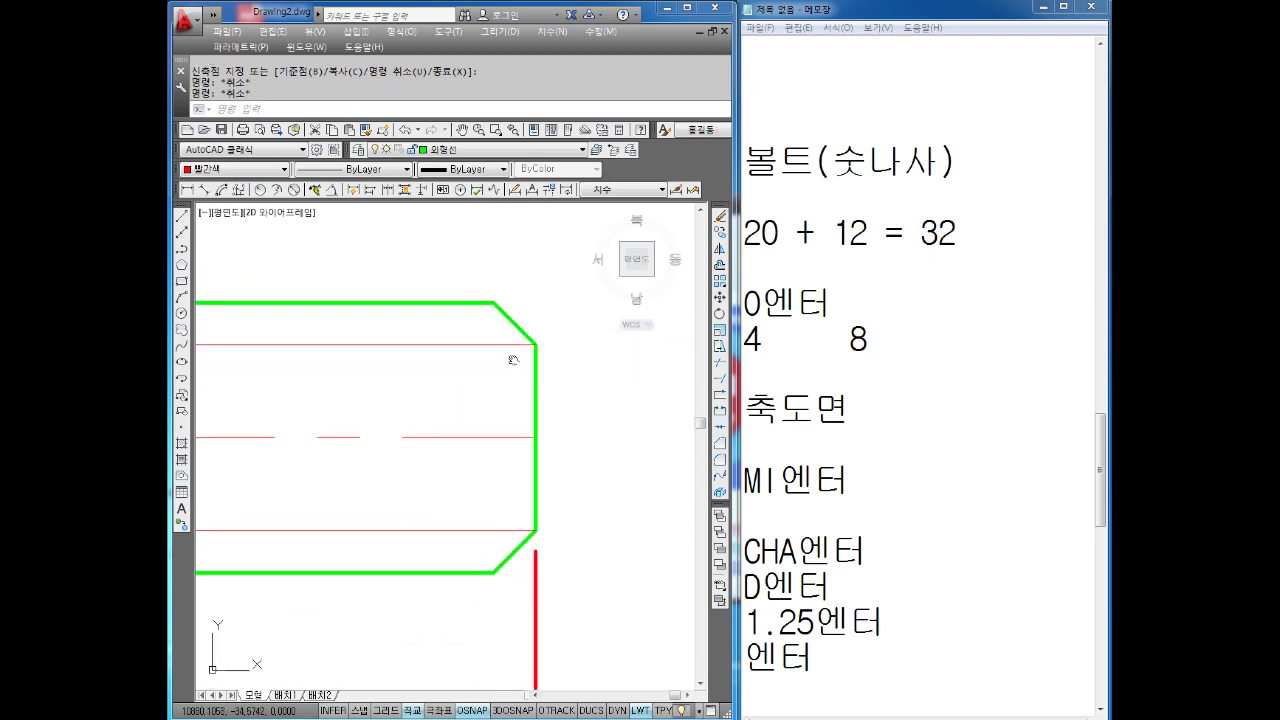
{"action": "type", "text": "L"}
{"action": "key", "text": "Return"}
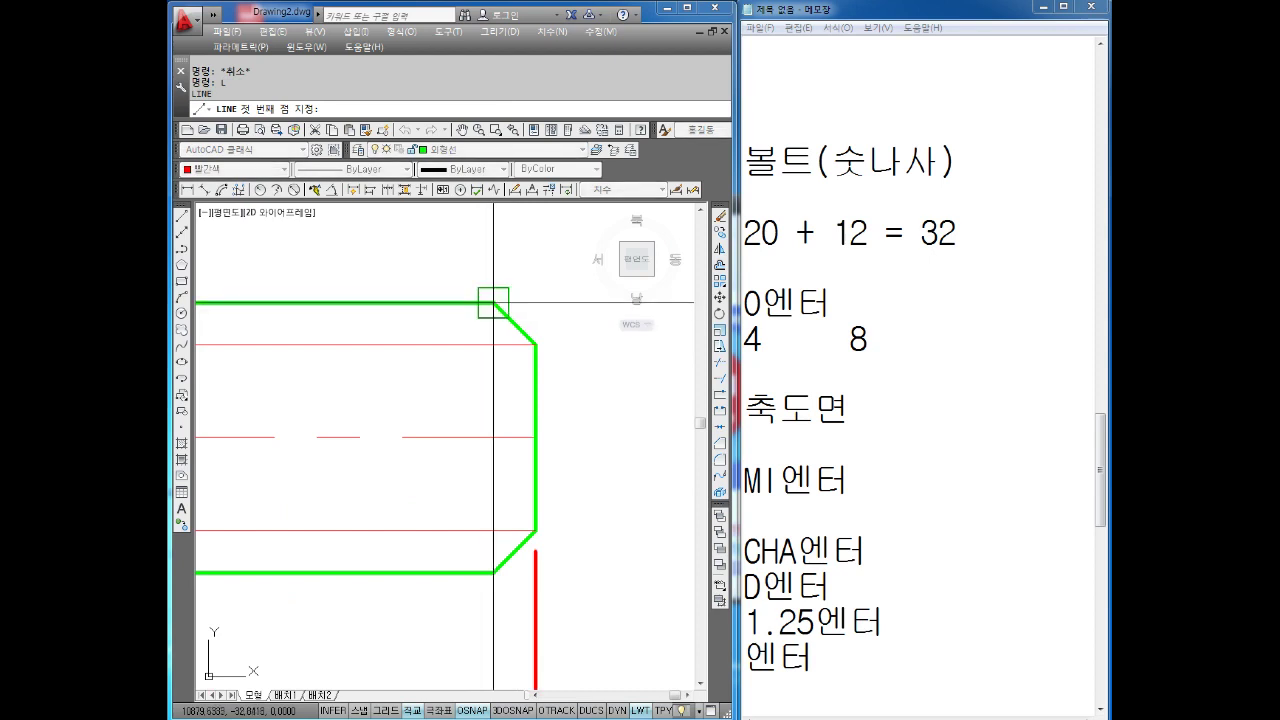
{"action": "left_click", "coordinate": [493, 302]}
{"action": "left_click", "coordinate": [493, 573]}
{"action": "key", "text": "Escape"}
{"action": "scroll", "coordinate": [493, 573], "scroll_direction": "down", "scroll_amount": 4}
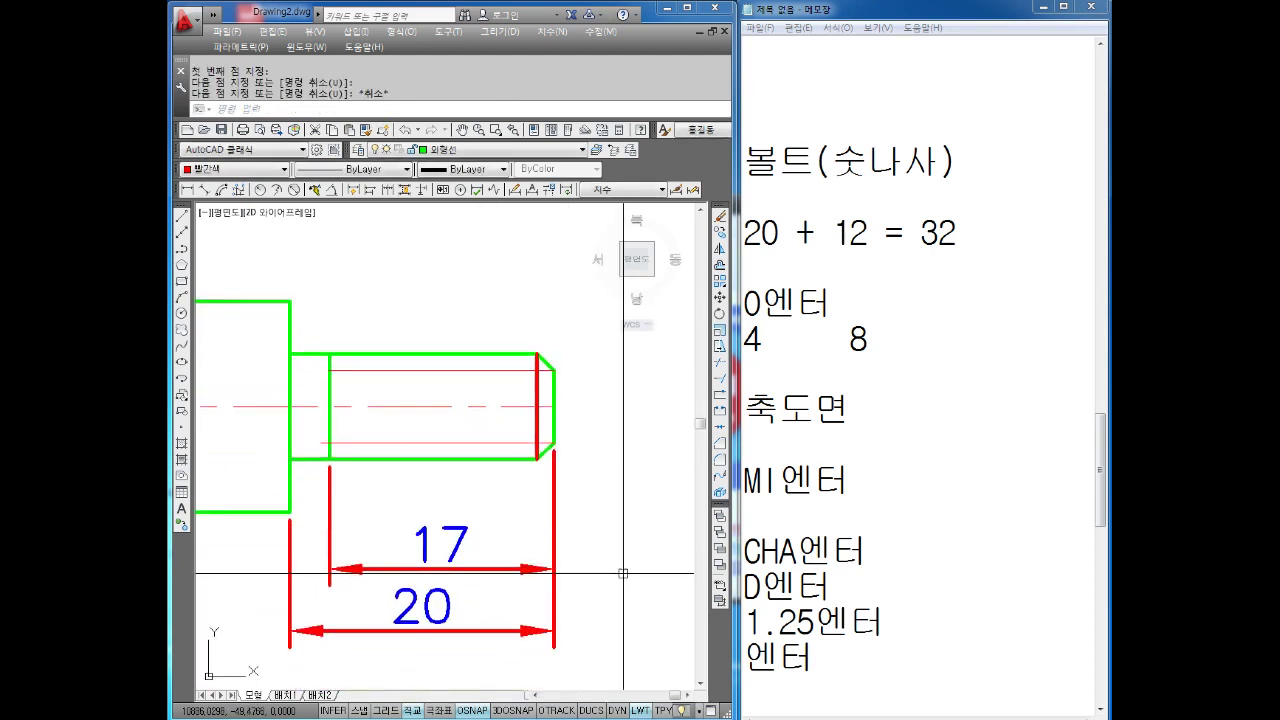
{"action": "key", "text": "Escape"}
- Trim the overhanging end of the new line at the chamfer corner
{"action": "scroll", "coordinate": [371, 449], "scroll_direction": "up", "scroll_amount": 2}
{"action": "scroll", "coordinate": [374, 343], "scroll_direction": "up", "scroll_amount": 2}
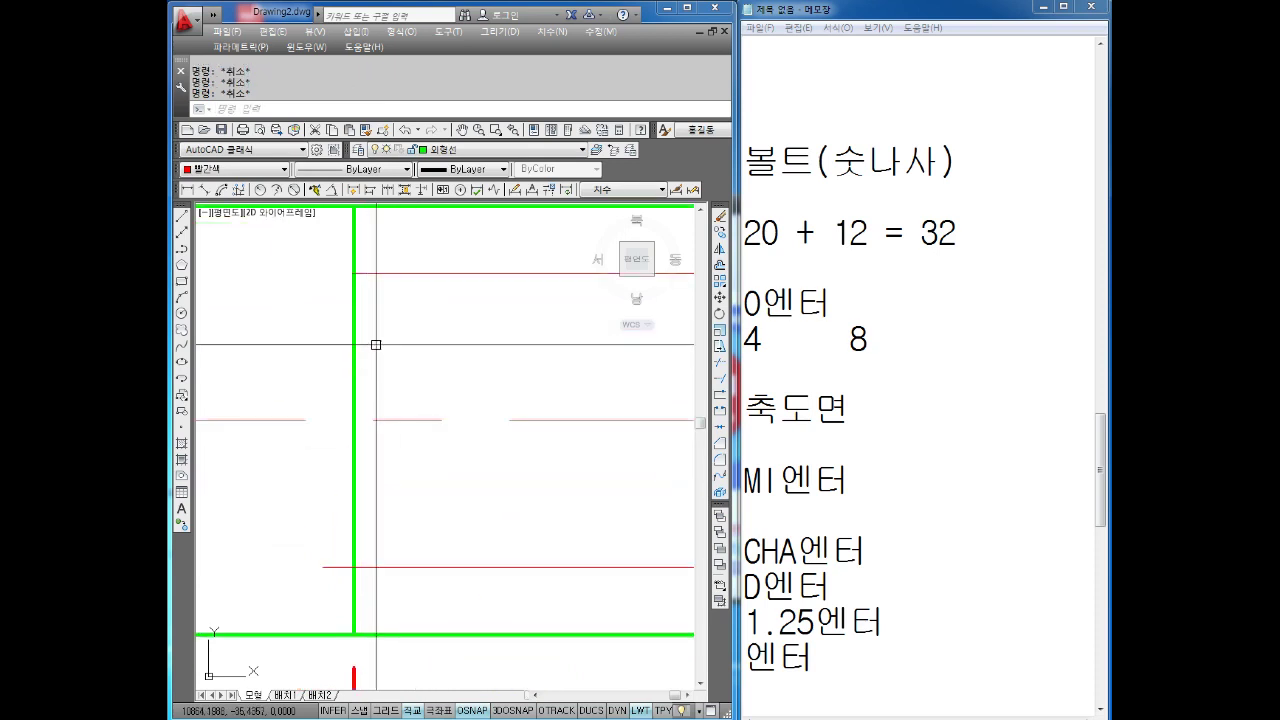
{"action": "scroll", "coordinate": [353, 271], "scroll_direction": "up", "scroll_amount": 2}
{"action": "type", "text": "TR"}
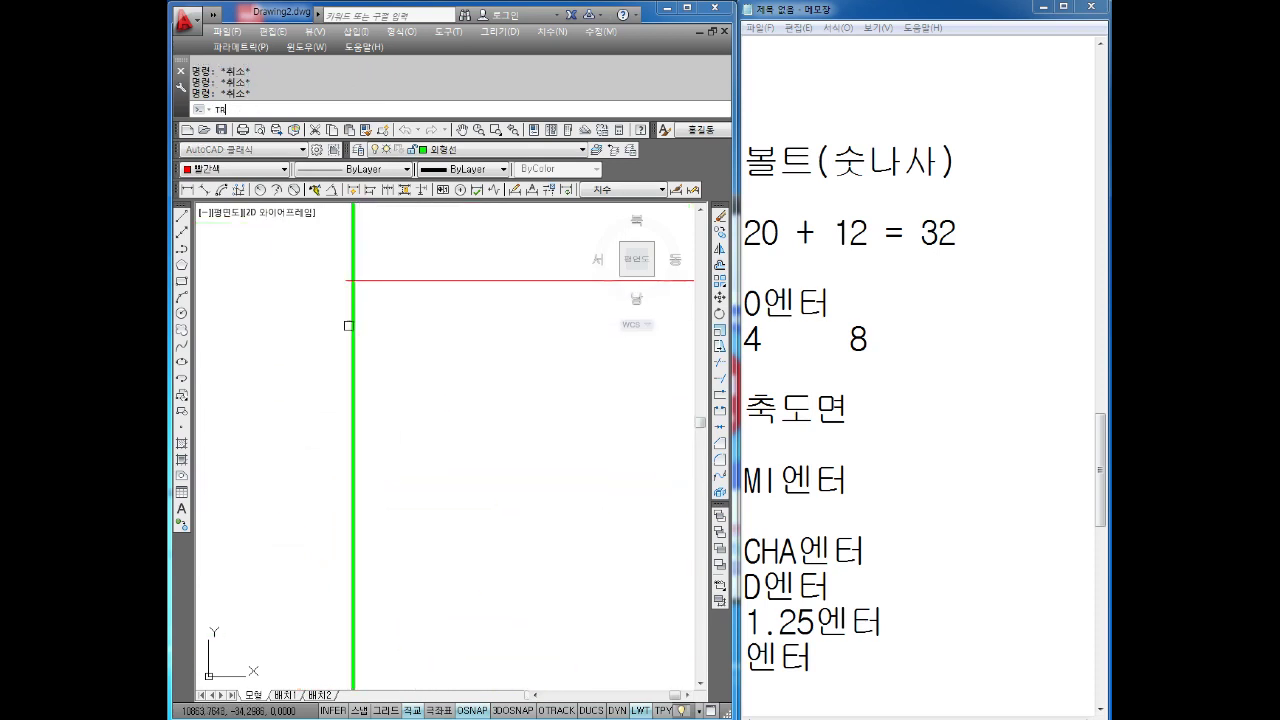
{"action": "key", "text": "Return"}
{"action": "middle_click_drag", "start_coordinate": [343, 277], "coordinate": [391, 329]}
{"action": "left_click", "coordinate": [410, 360]}
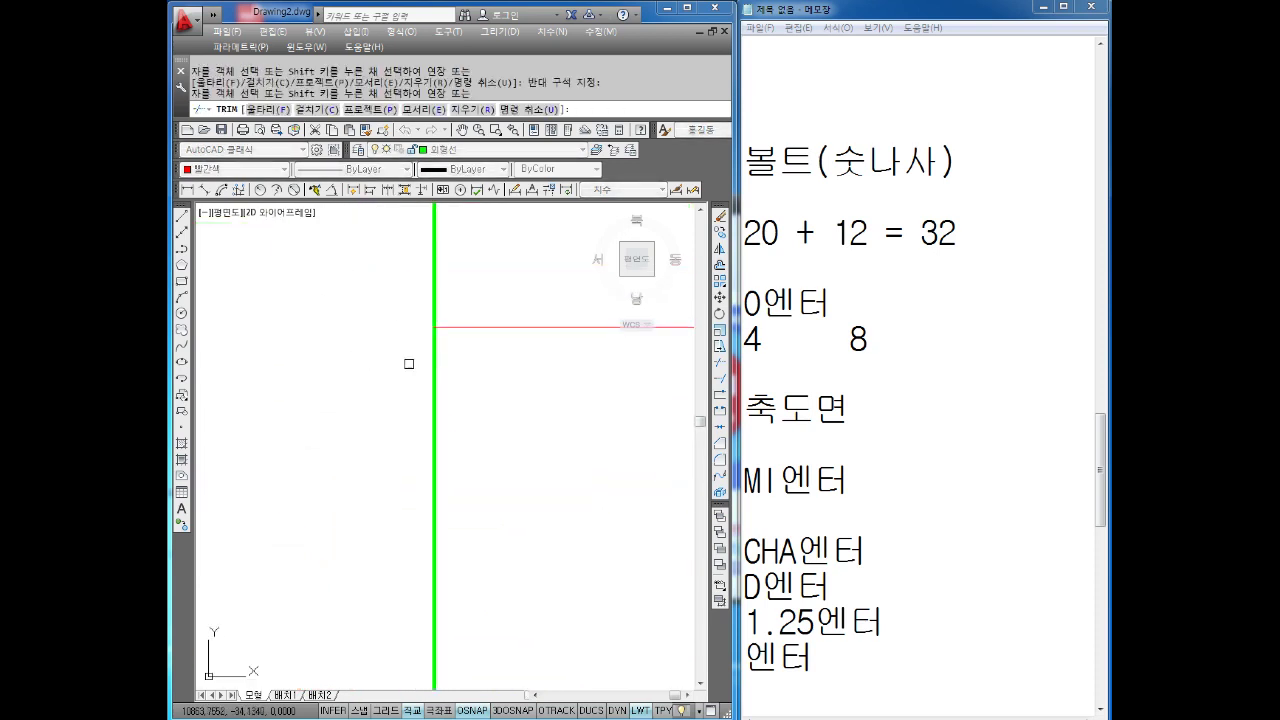
{"action": "scroll", "coordinate": [420, 372], "scroll_direction": "down", "scroll_amount": 1}
{"action": "scroll", "coordinate": [457, 500], "scroll_direction": "down", "scroll_amount": 1}
{"action": "scroll", "coordinate": [403, 449], "scroll_direction": "down", "scroll_amount": 1}
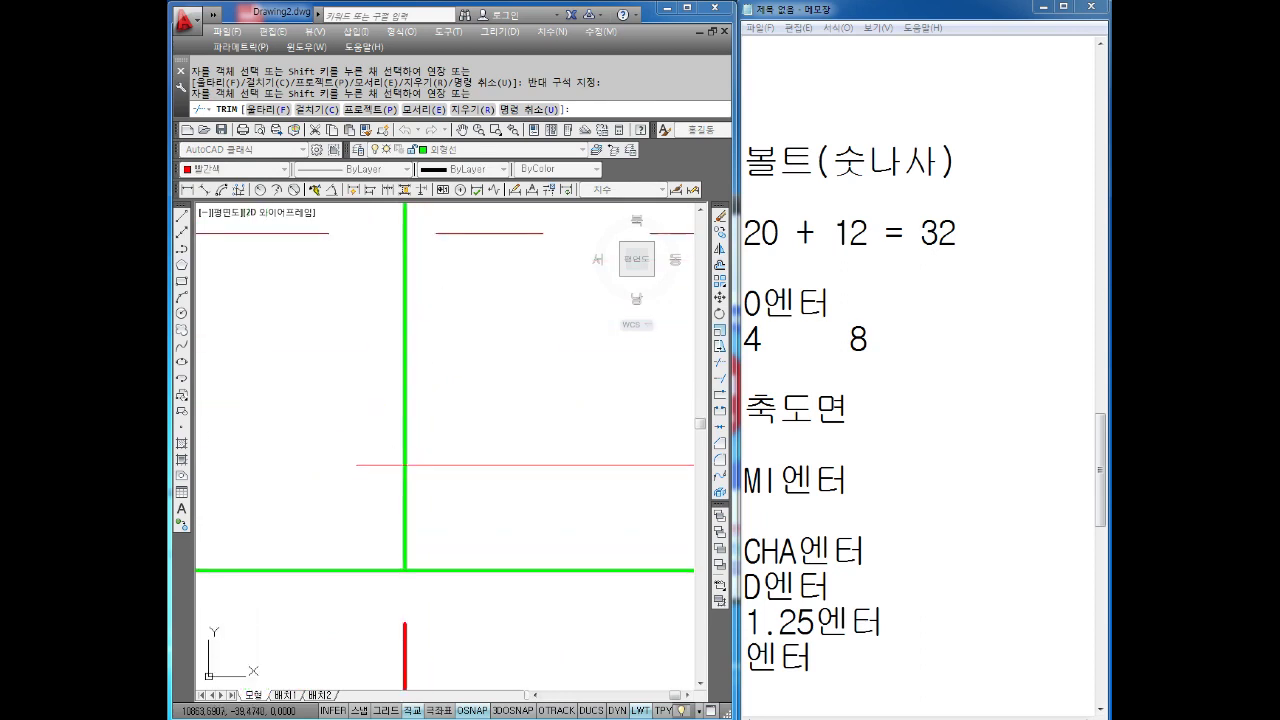
{"action": "key", "text": "Escape"}
{"action": "scroll", "coordinate": [360, 497], "scroll_direction": "down", "scroll_amount": 3}
{"action": "scroll", "coordinate": [409, 414], "scroll_direction": "down", "scroll_amount": 1}
{"action": "scroll", "coordinate": [464, 471], "scroll_direction": "up", "scroll_amount": 1}
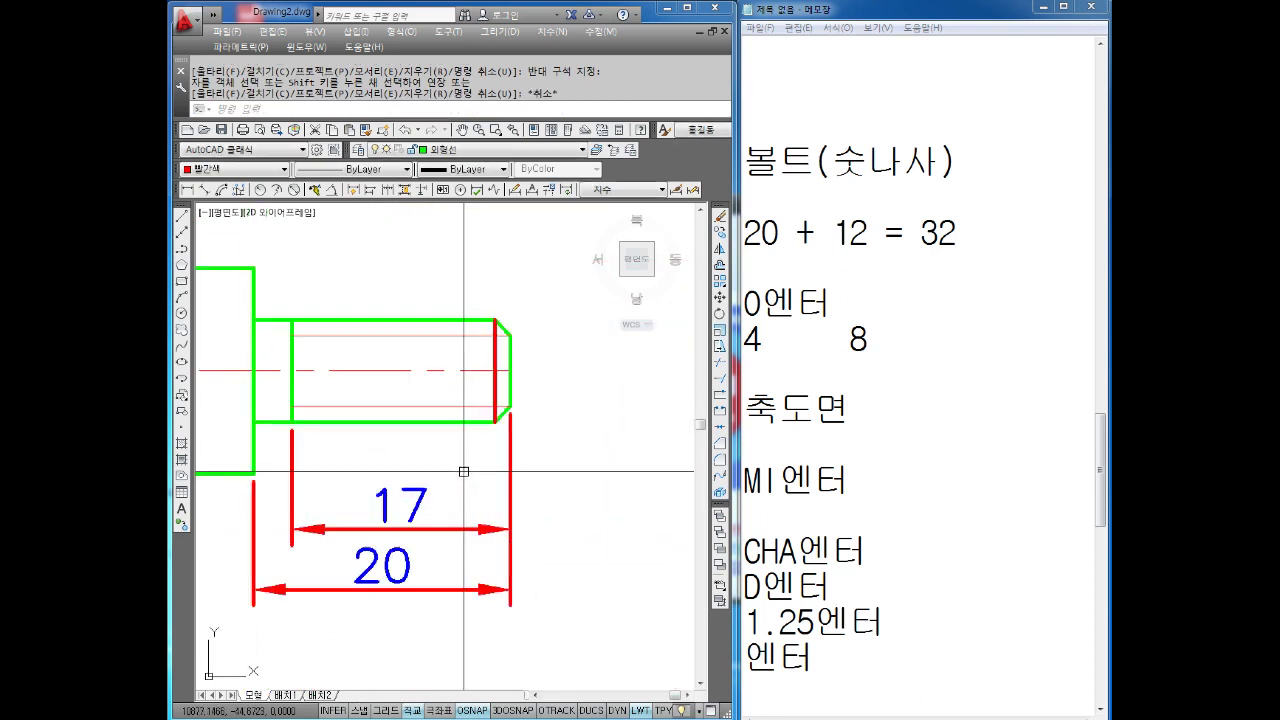
- Recolour the red end line green (ByLayer) to match the bolt outline
{"action": "middle_click_drag", "start_coordinate": [464, 471], "coordinate": [476, 482]}
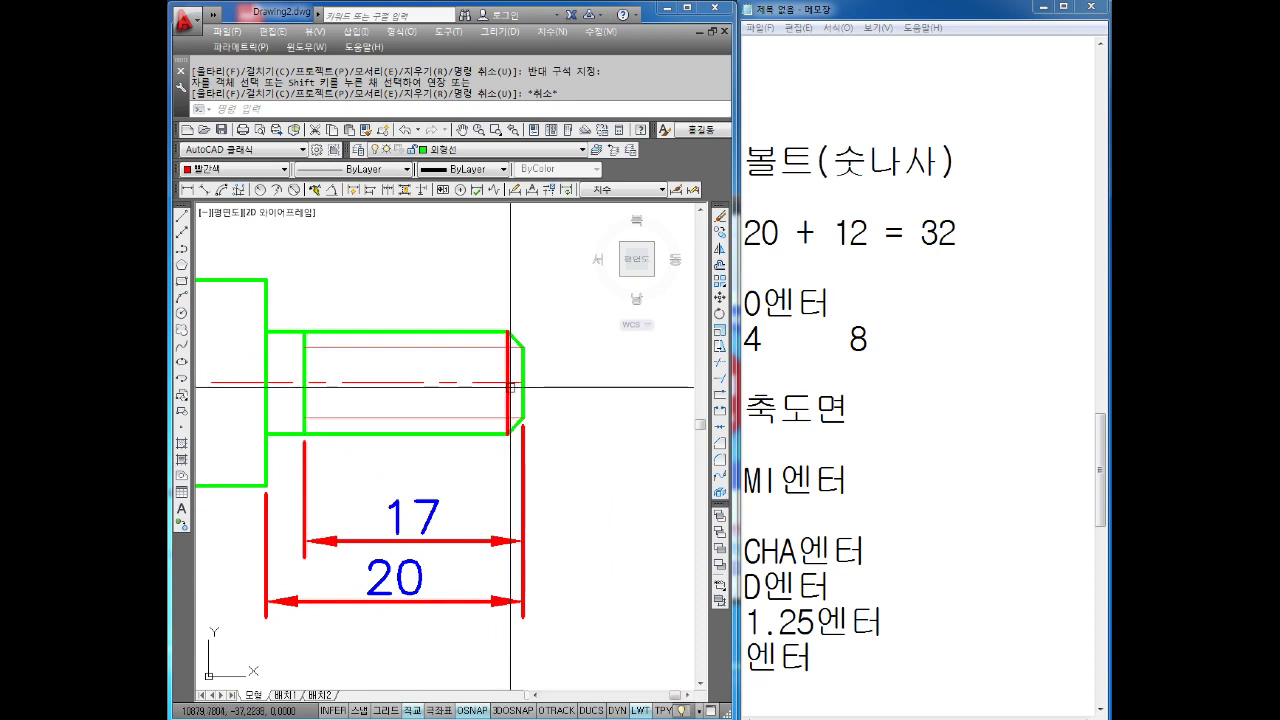
{"action": "middle_click_drag", "start_coordinate": [512, 392], "coordinate": [528, 404]}
{"action": "key", "text": "Escape"}
{"action": "key", "text": "Escape"}
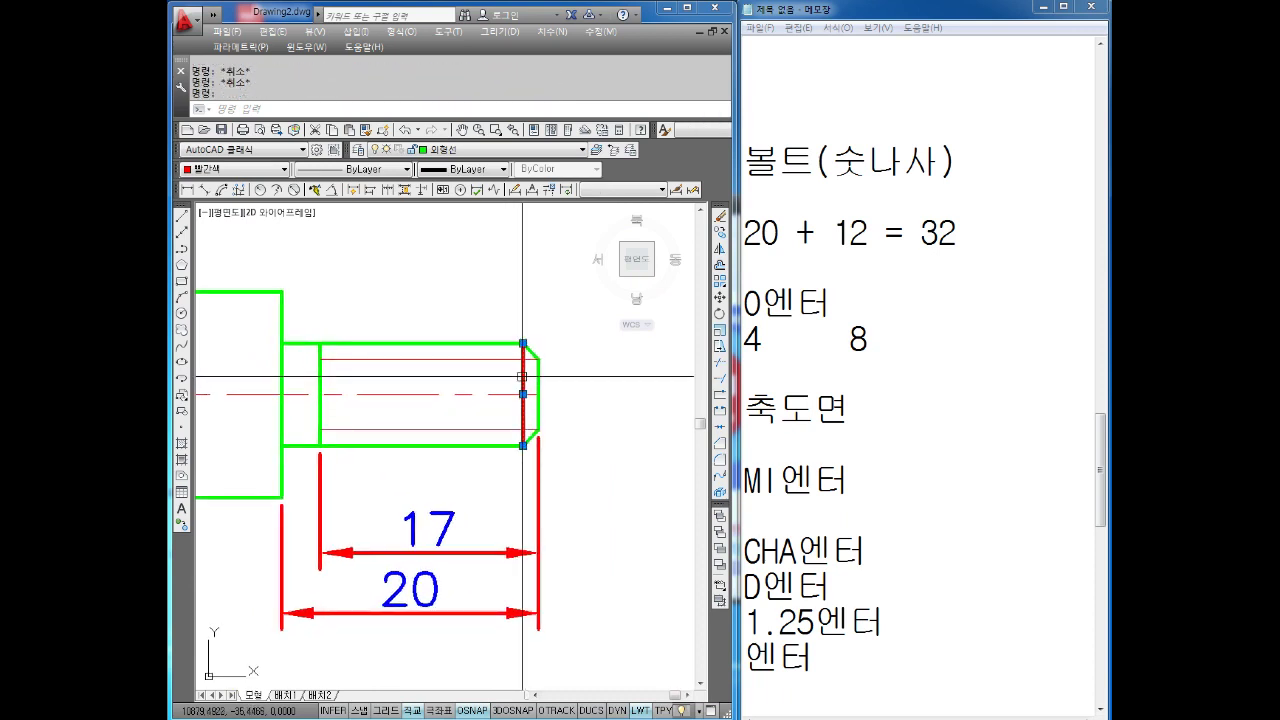
{"action": "left_click", "coordinate": [522, 400]}
{"action": "left_click", "coordinate": [232, 168]}
{"action": "left_click", "coordinate": [215, 181]}
{"action": "key", "text": "Escape"}
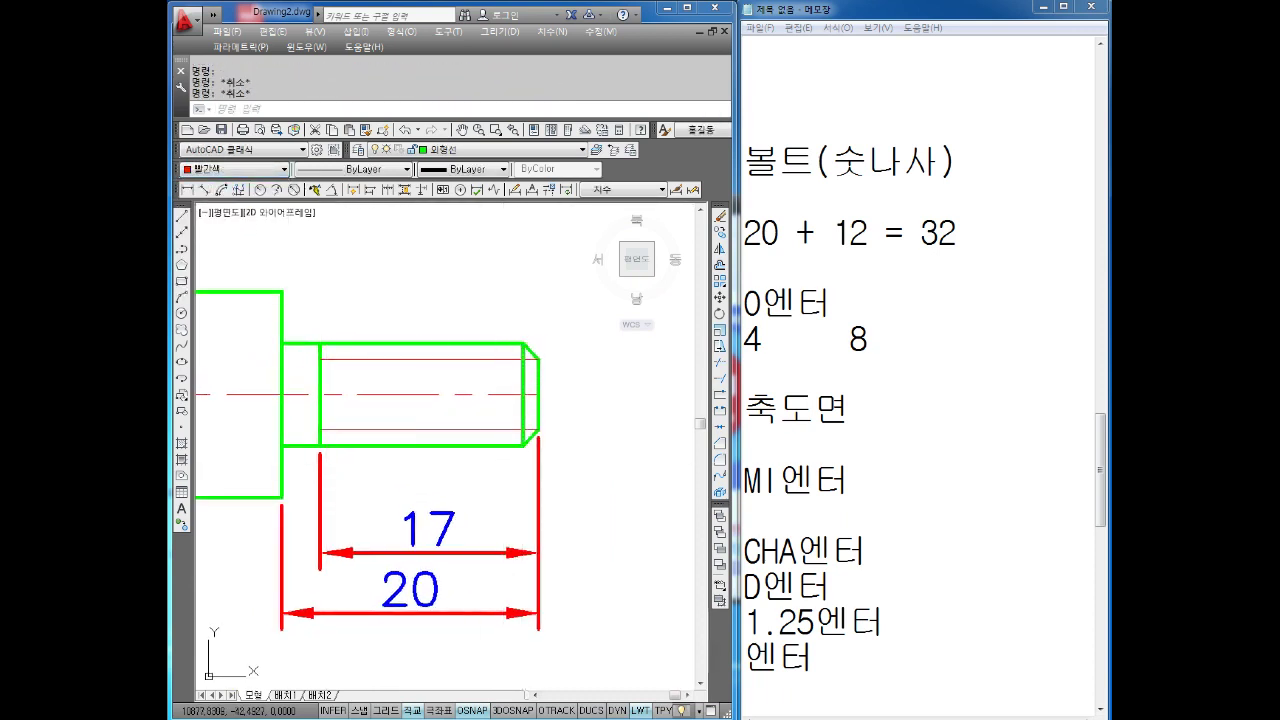
{"action": "middle_click_drag", "start_coordinate": [489, 429], "coordinate": [494, 430]}
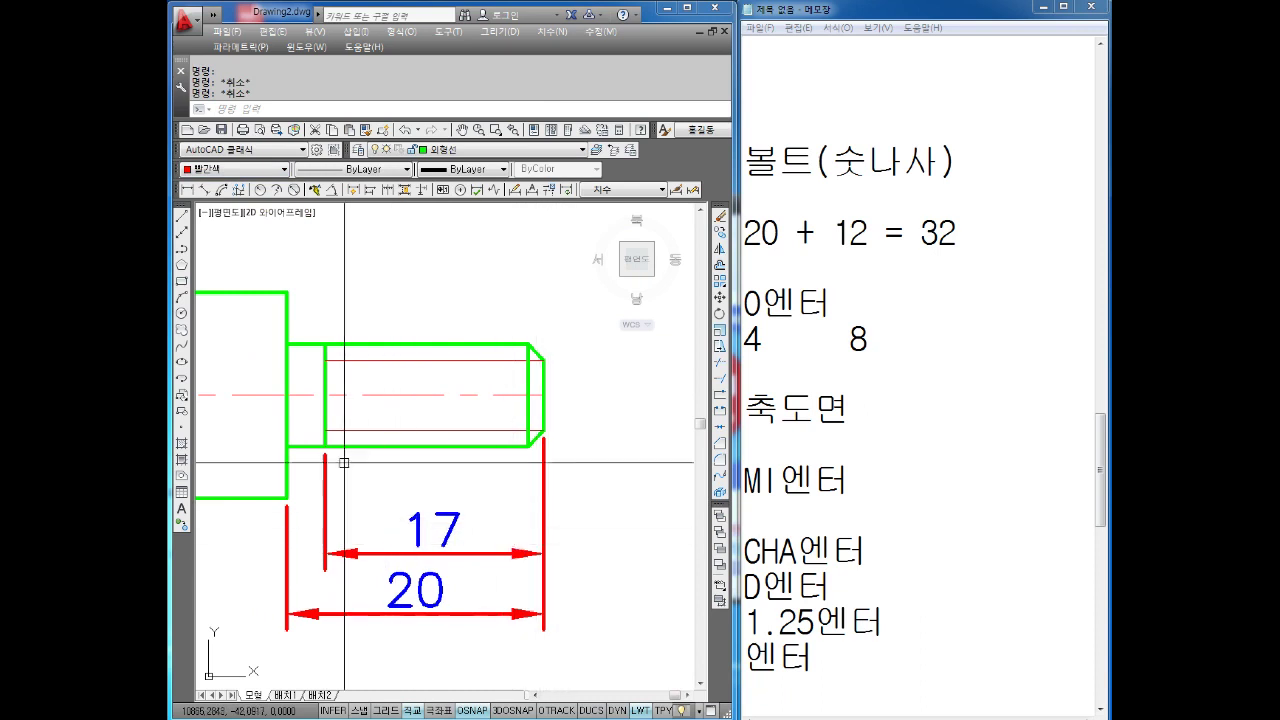
- Zoom and pan to frame the junction of the green bolt head and threaded shank
{"action": "scroll", "coordinate": [330, 400], "scroll_direction": "up", "scroll_amount": 2}
{"action": "middle_click_drag", "start_coordinate": [323, 351], "coordinate": [329, 357]}
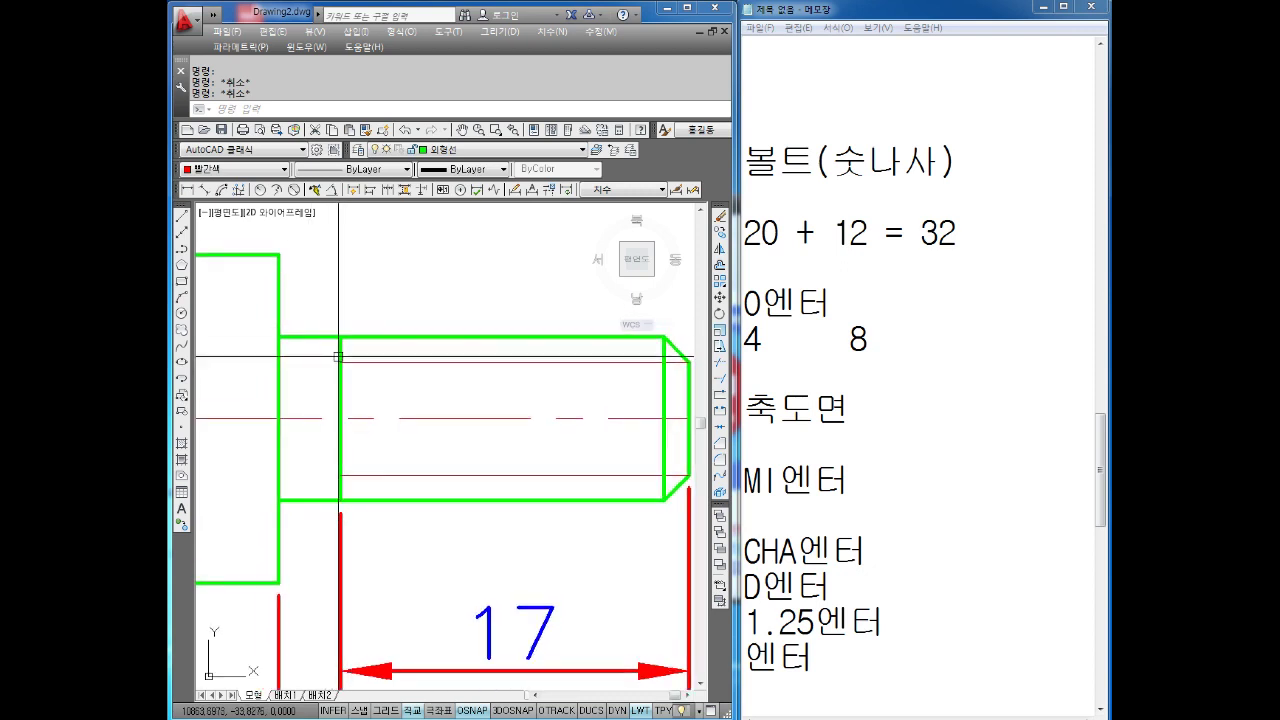
{"action": "middle_click_drag", "start_coordinate": [278, 314], "coordinate": [305, 329]}
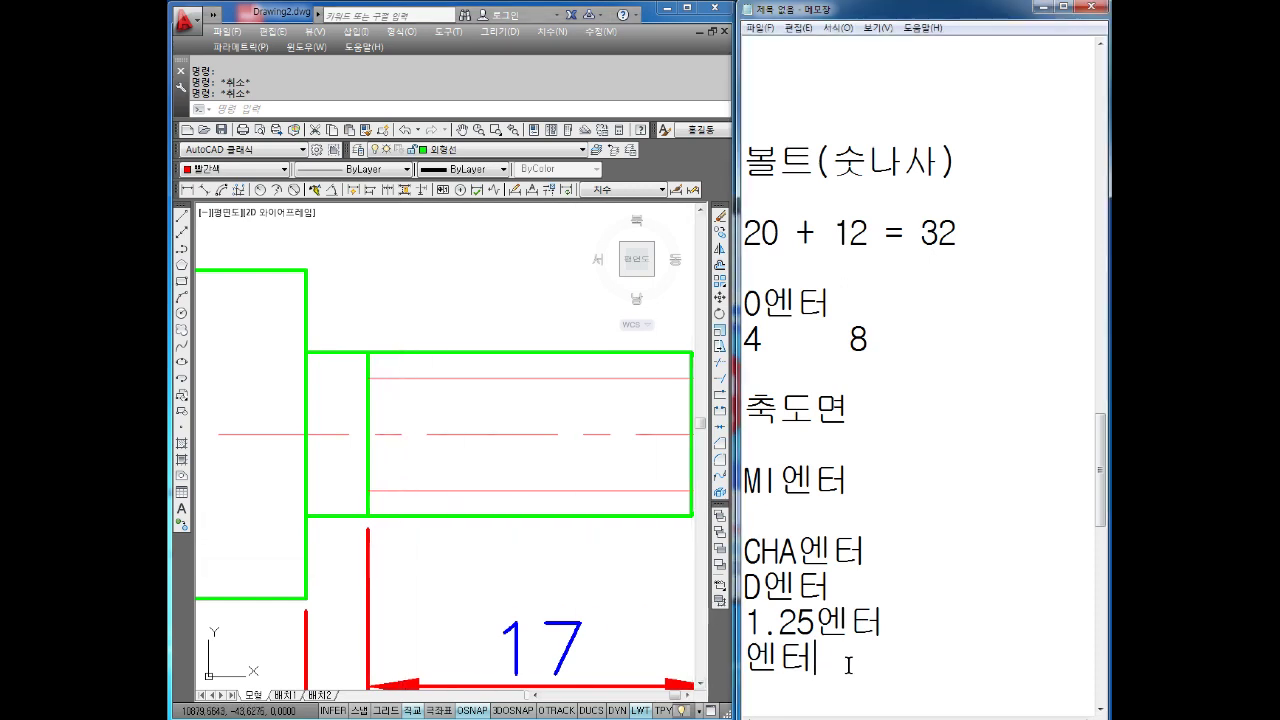
- Append the lines 'L엔터', '끝점 클릭' and '@5<150' to the Notepad bolt notes
{"action": "key", "text": "Return"}
{"action": "key", "text": "Return"}
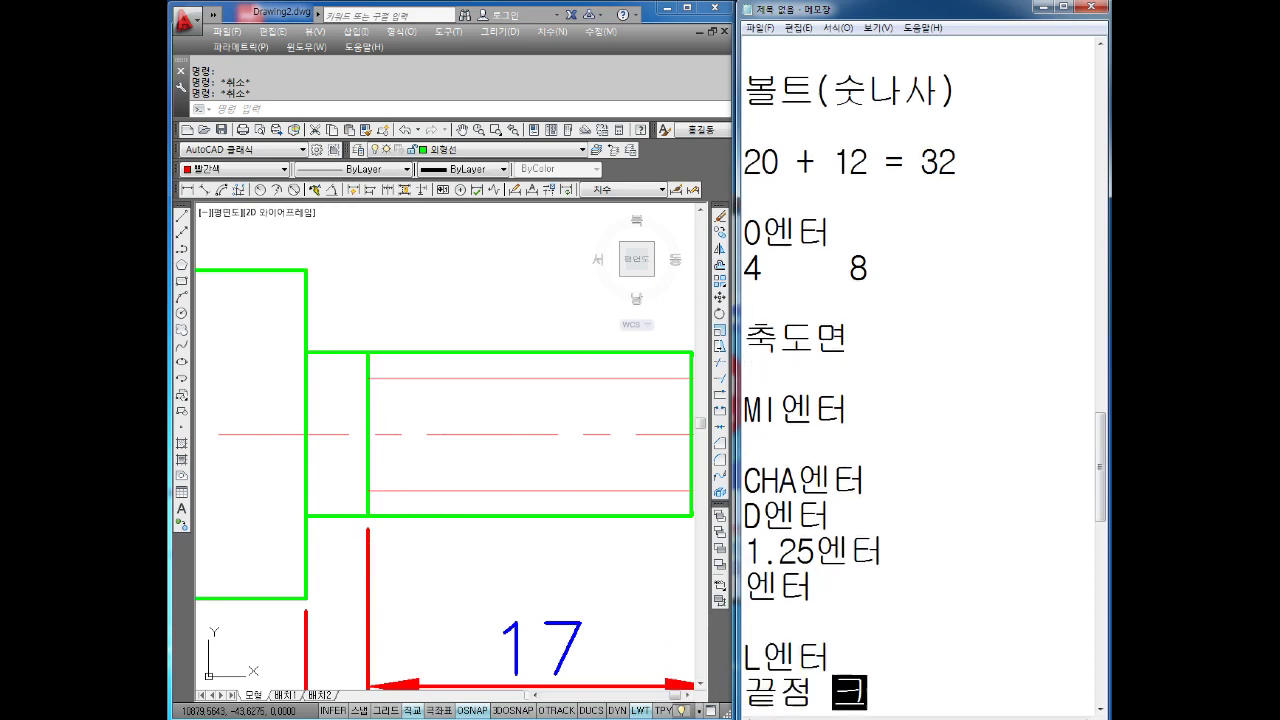
{"action": "type", "text": "클릭"}
{"action": "key", "text": "Return"}
{"action": "type", "text": "@5<150"}
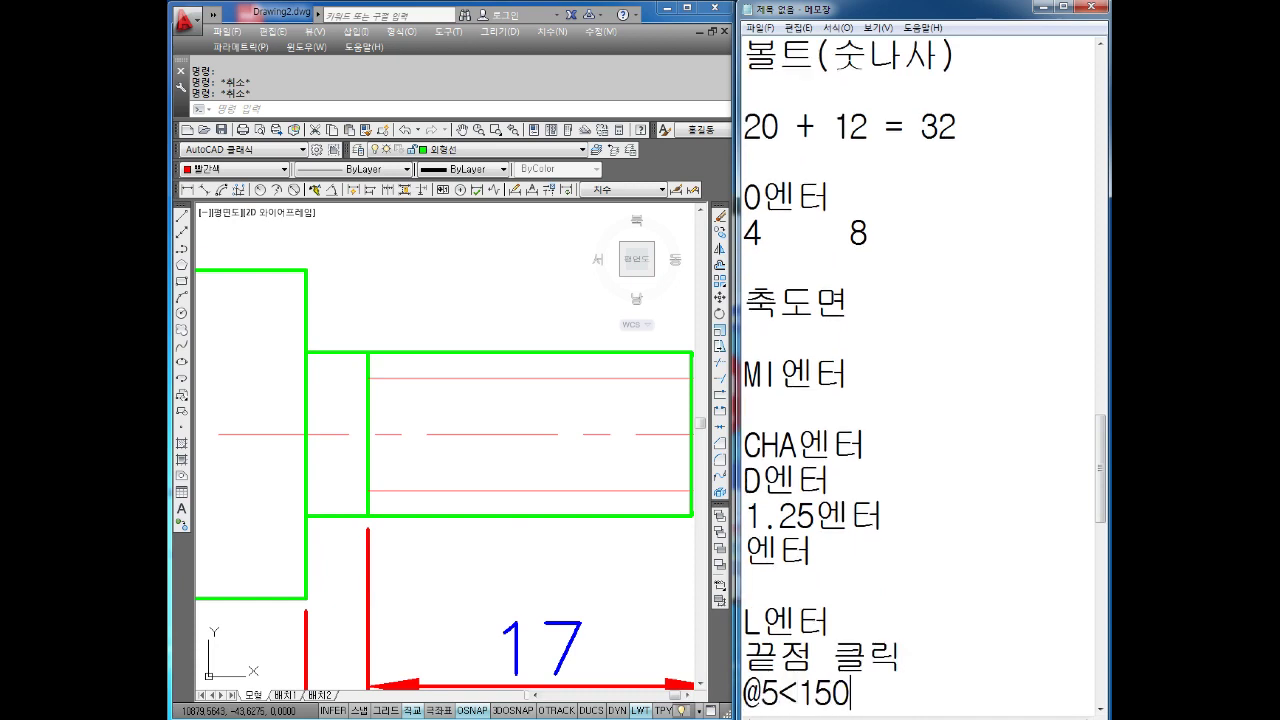
{"action": "key", "text": "Return"}
{"action": "key", "text": "Return"}
- Begin a line at the corner of the thread's inner end, then abandon it
{"action": "scroll", "coordinate": [376, 344], "scroll_direction": "up", "scroll_amount": 2}
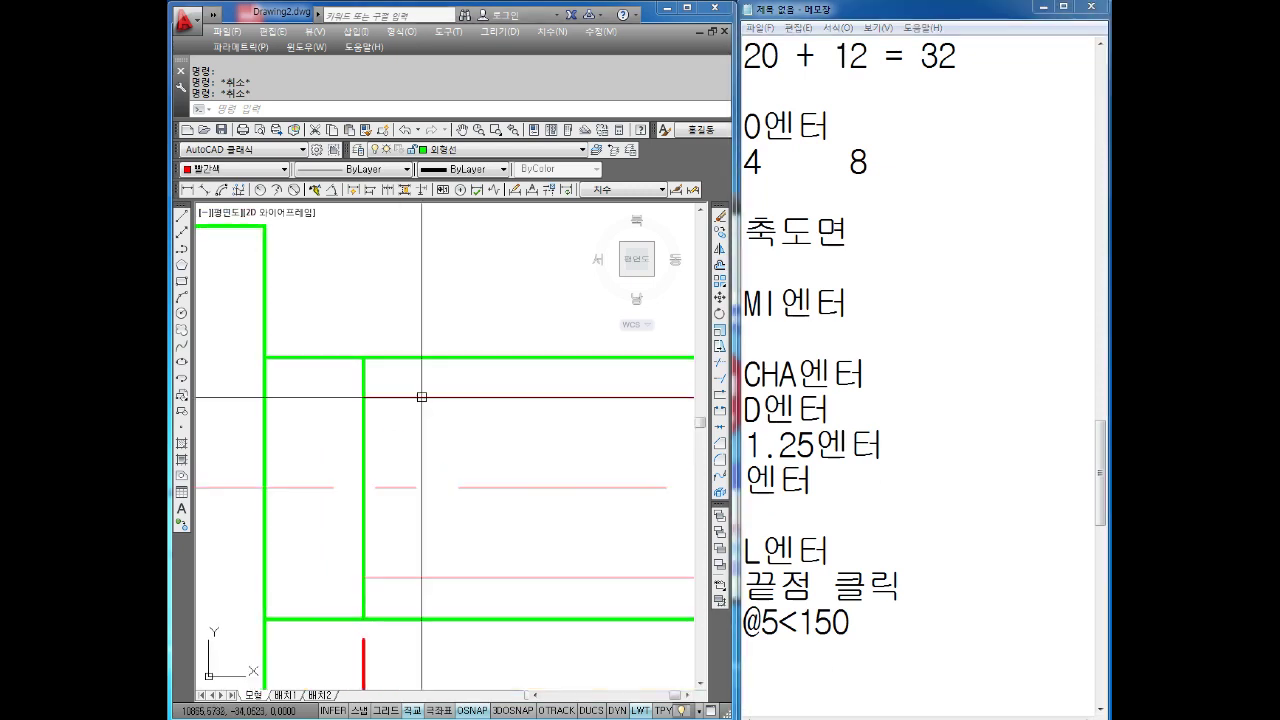
{"action": "type", "text": "L"}
{"action": "key", "text": "Return"}
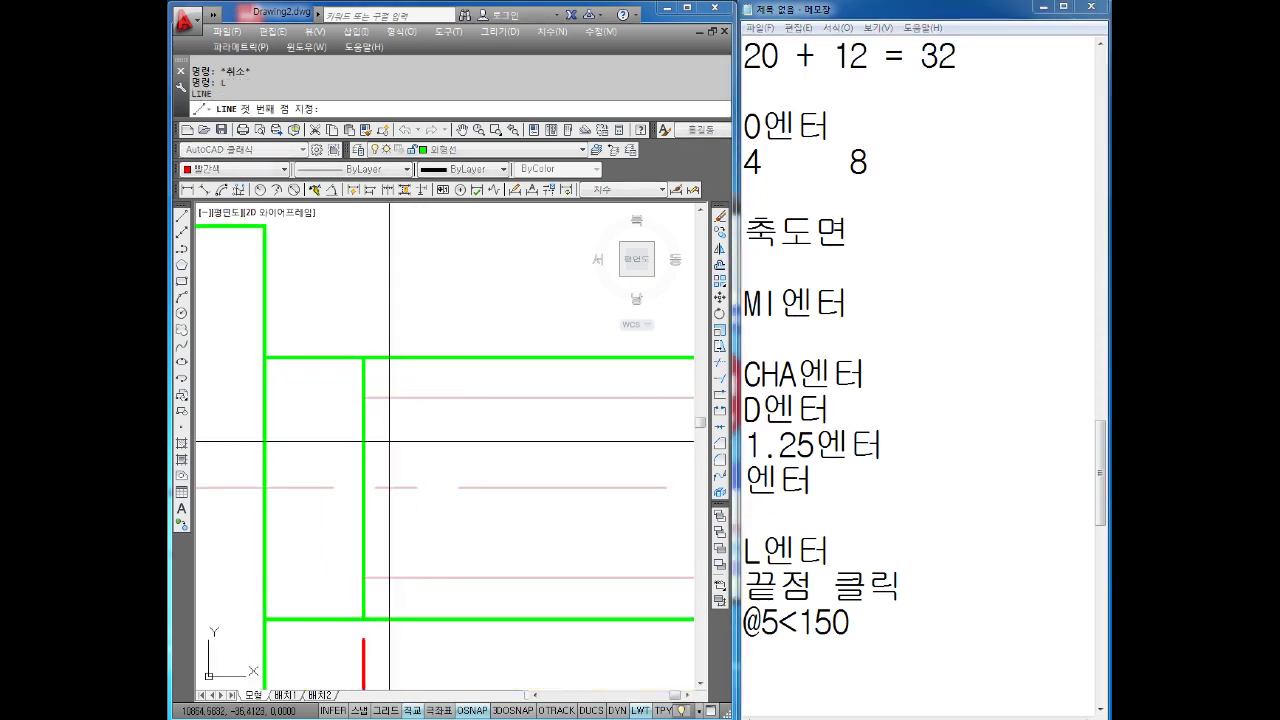
{"action": "left_click", "coordinate": [366, 397]}
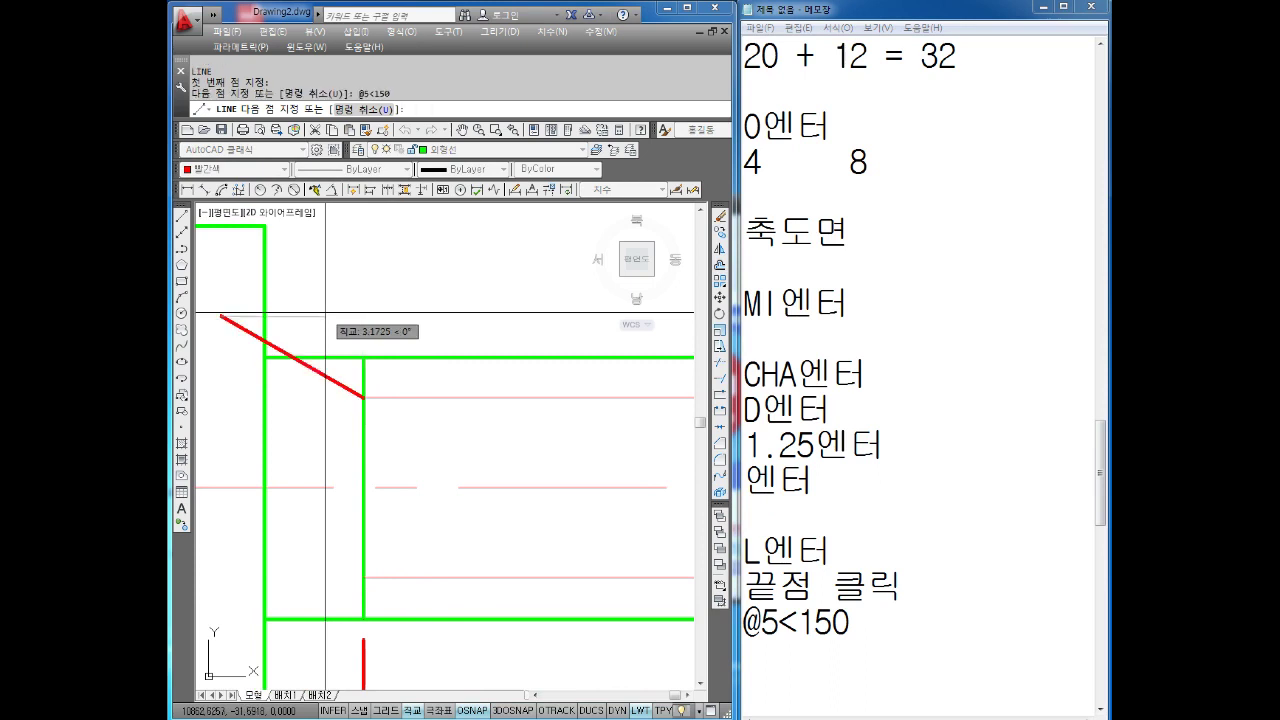
{"action": "key", "text": "Escape"}
{"action": "scroll", "coordinate": [340, 378], "scroll_direction": "down", "scroll_amount": 3}
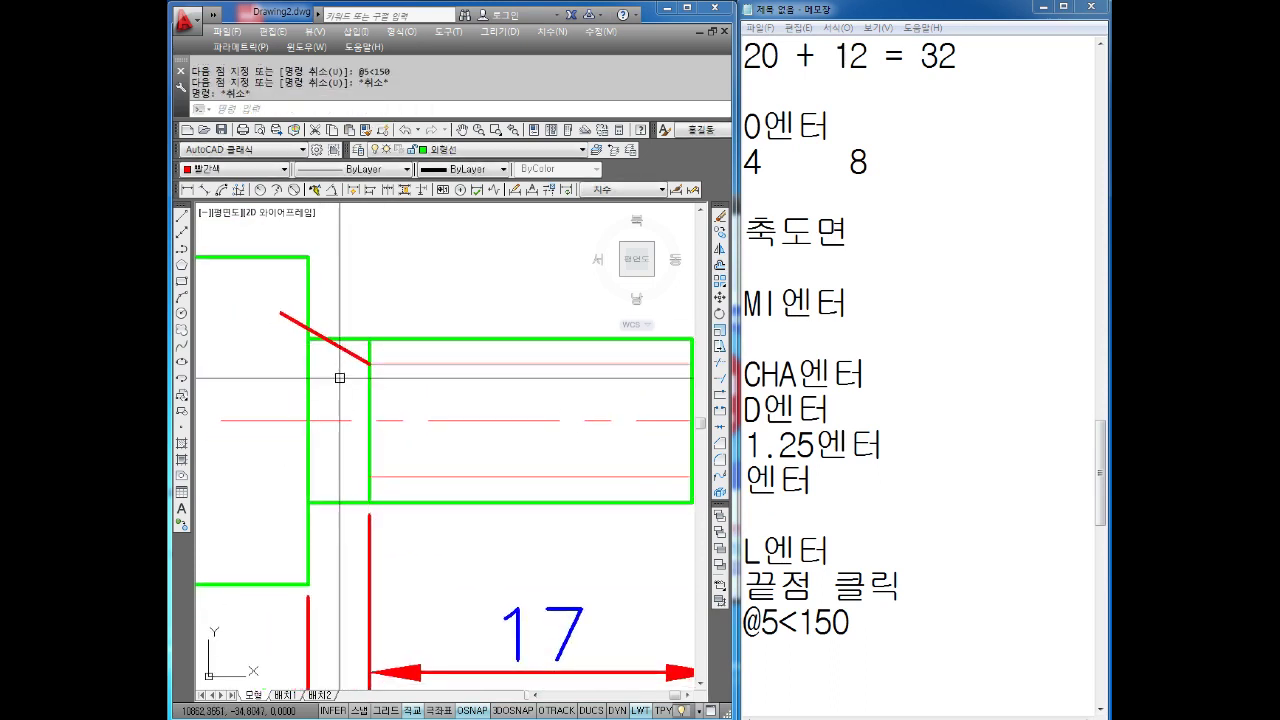
{"action": "scroll", "coordinate": [340, 378], "scroll_direction": "up", "scroll_amount": 3}
{"action": "key", "text": "Escape"}
{"action": "key", "text": "Escape"}
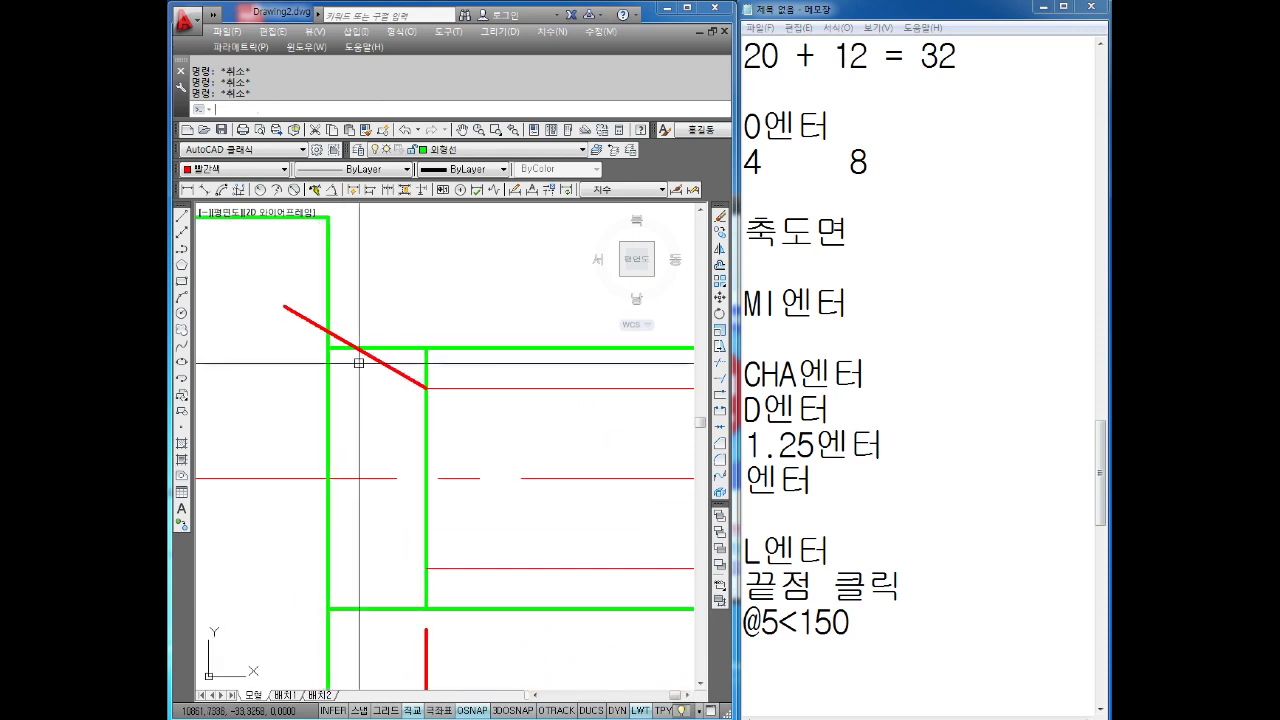
{"action": "type", "text": "TR"}
- Select the red diagonal line and view its lineweight list without changing it
{"action": "key", "text": "Return"}
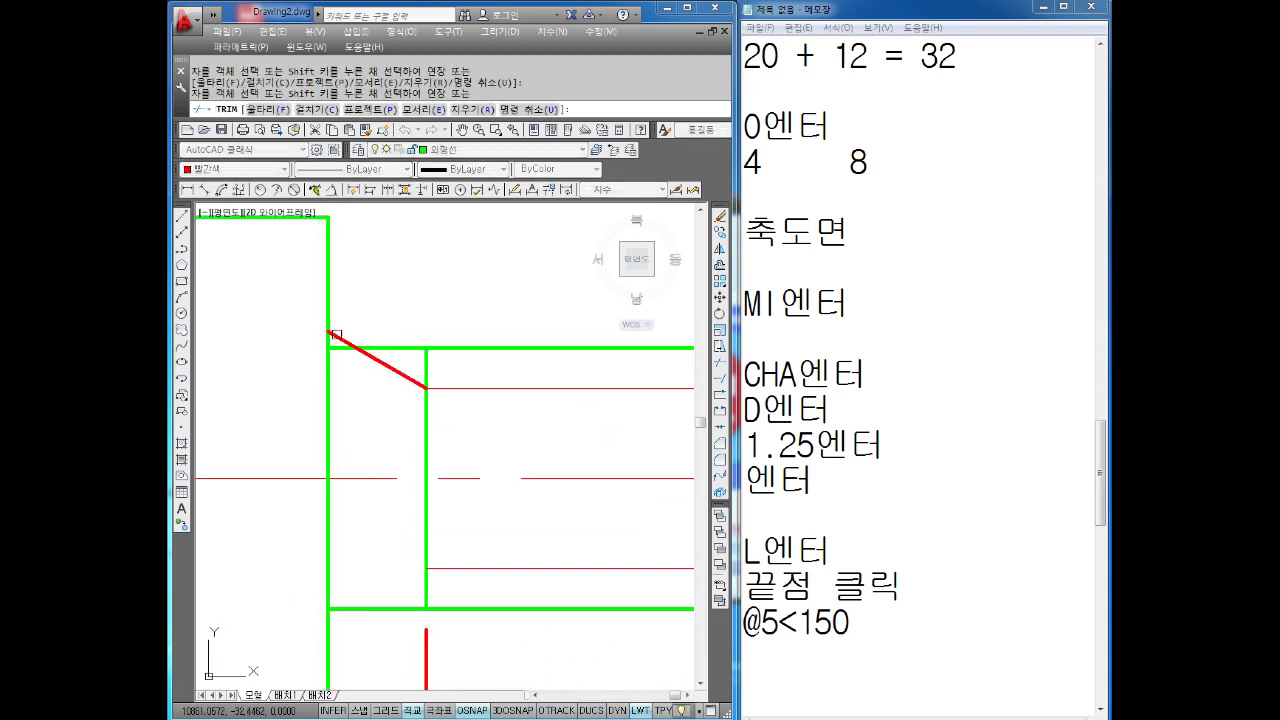
{"action": "key", "text": "Escape"}
{"action": "left_click", "coordinate": [386, 365]}
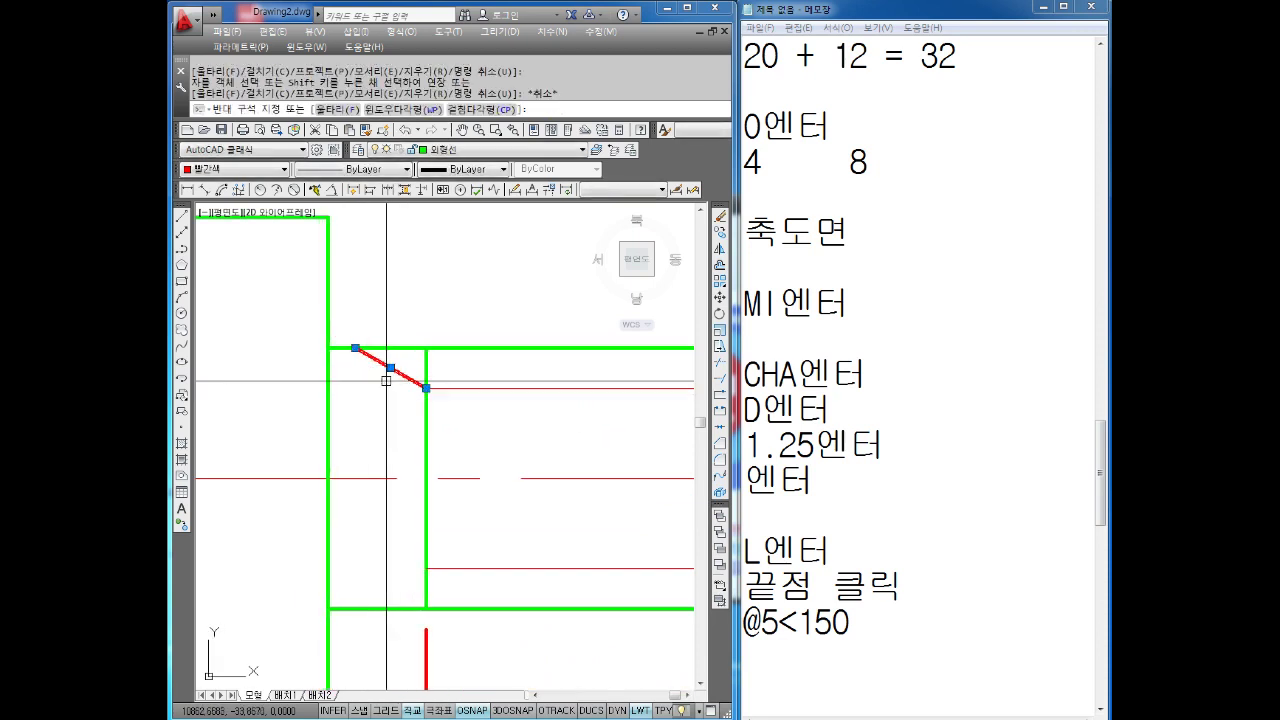
{"action": "left_click", "coordinate": [452, 172]}
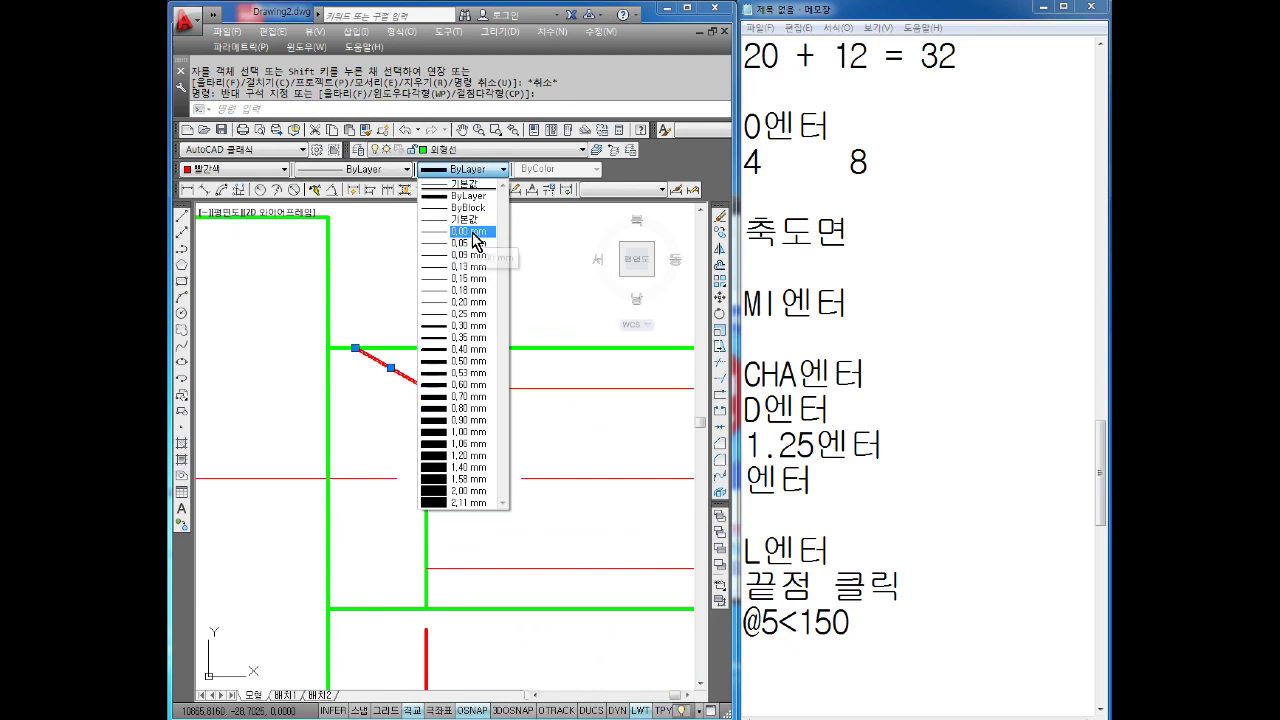
{"action": "key", "text": "Escape"}
{"action": "key", "text": "Escape"}
- Mirror the diagonal runout line across the centerline, keeping the original
{"action": "scroll", "coordinate": [469, 294], "scroll_direction": "up", "scroll_amount": 3}
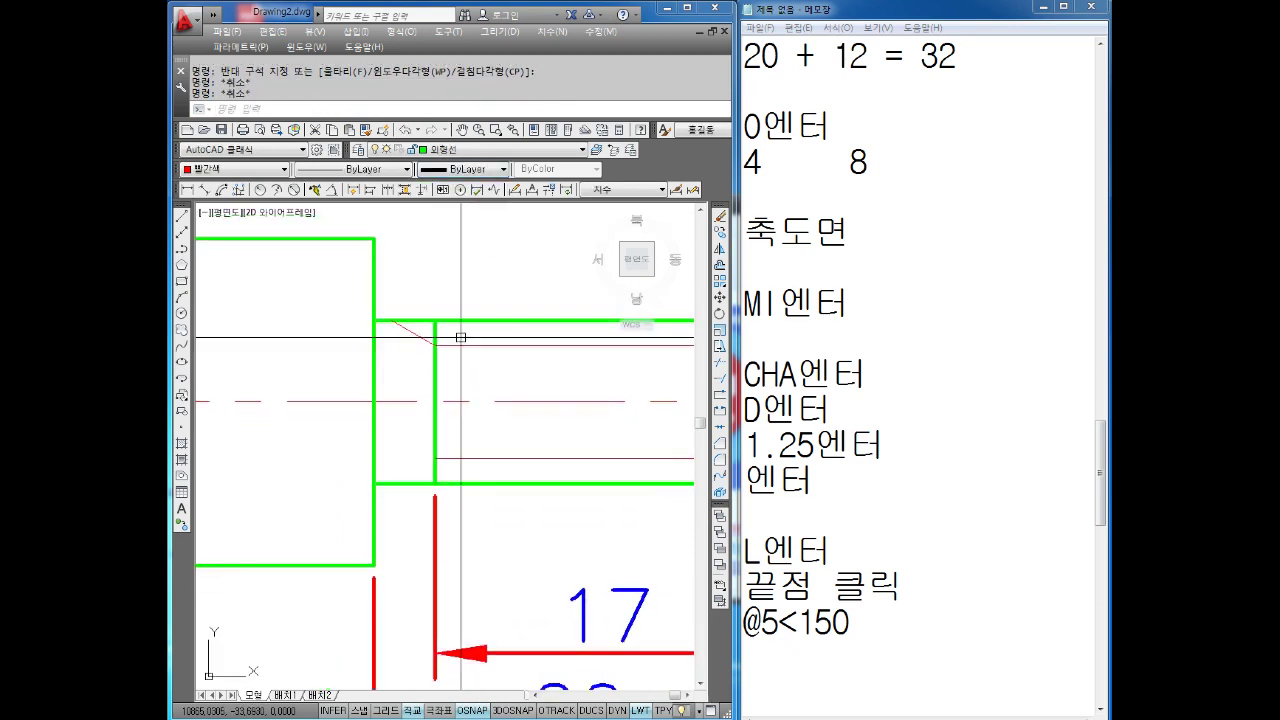
{"action": "key", "text": "Escape"}
{"action": "type", "text": "MI"}
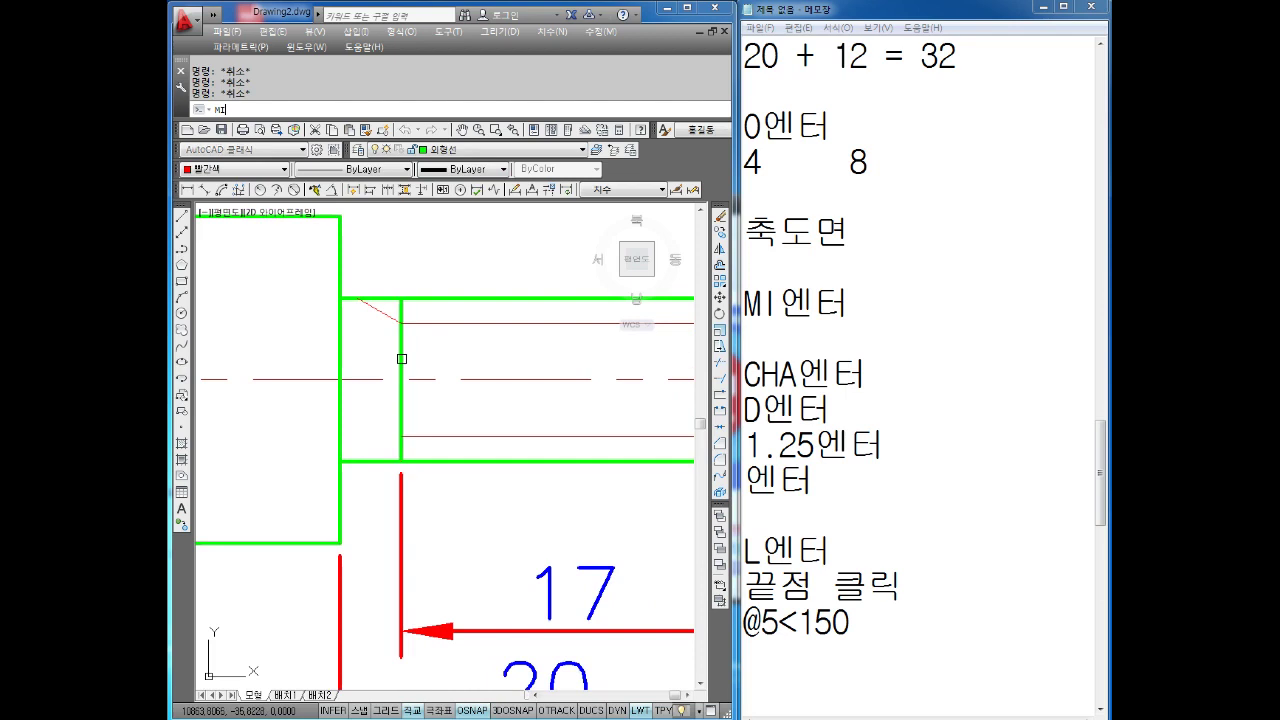
{"action": "key", "text": "Return"}
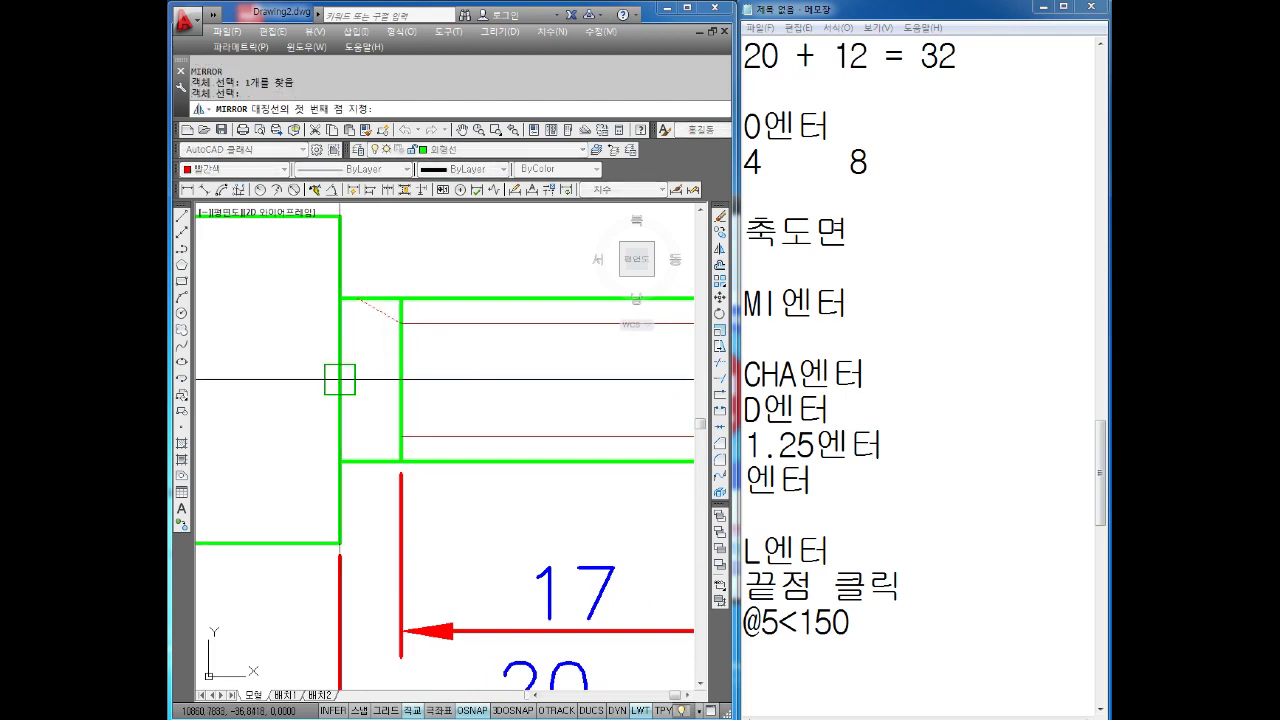
{"action": "key", "text": "Return"}
{"action": "left_click", "coordinate": [400, 376]}
{"action": "left_click", "coordinate": [400, 461]}
{"action": "key", "text": "Return"}
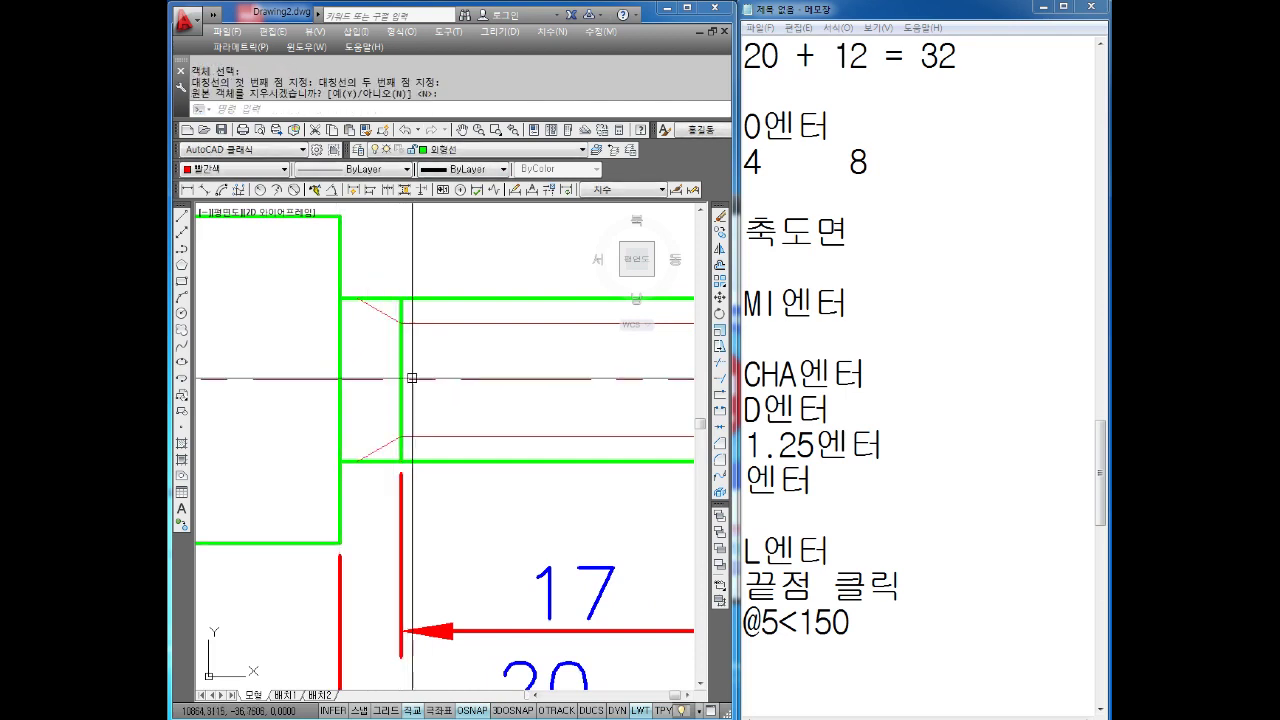
{"action": "scroll", "coordinate": [405, 376], "scroll_direction": "down", "scroll_amount": 2}
{"action": "key", "text": "Escape"}
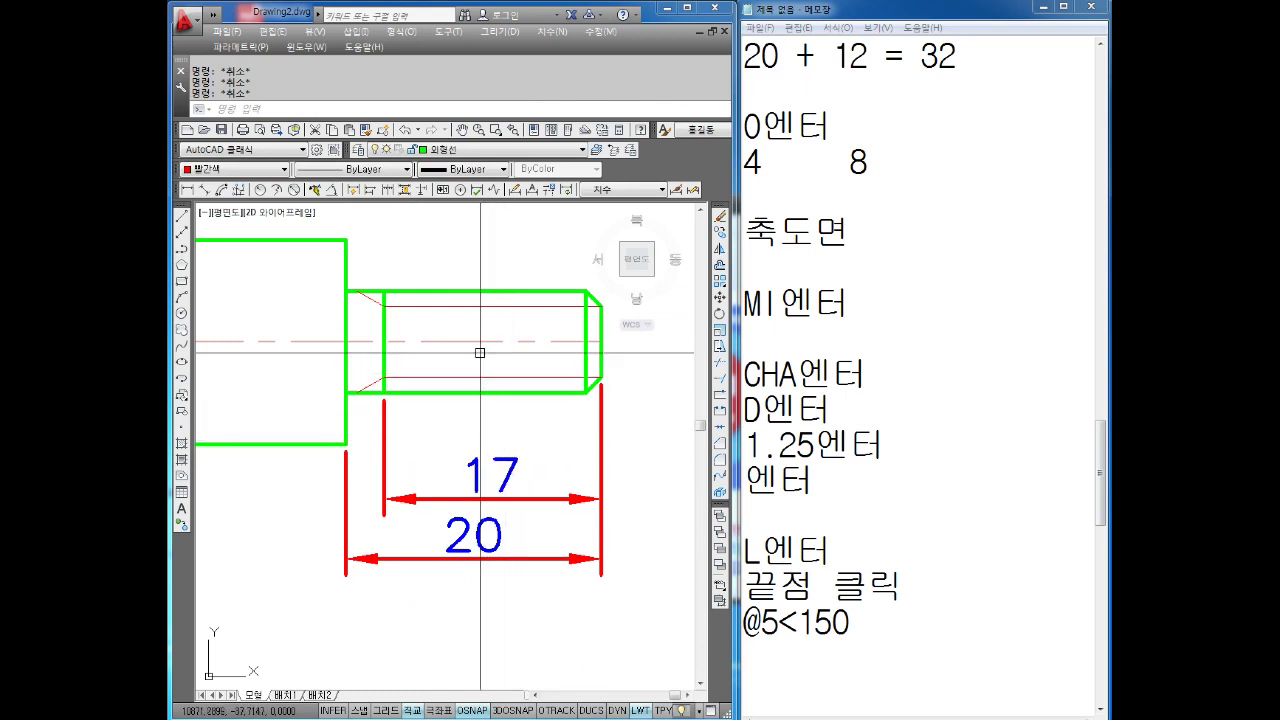
- Add the note 'Z값 길이를' to the memo, then zoom in on the bolt shaft
{"action": "middle_click_drag", "start_coordinate": [477, 351], "coordinate": [481, 375]}
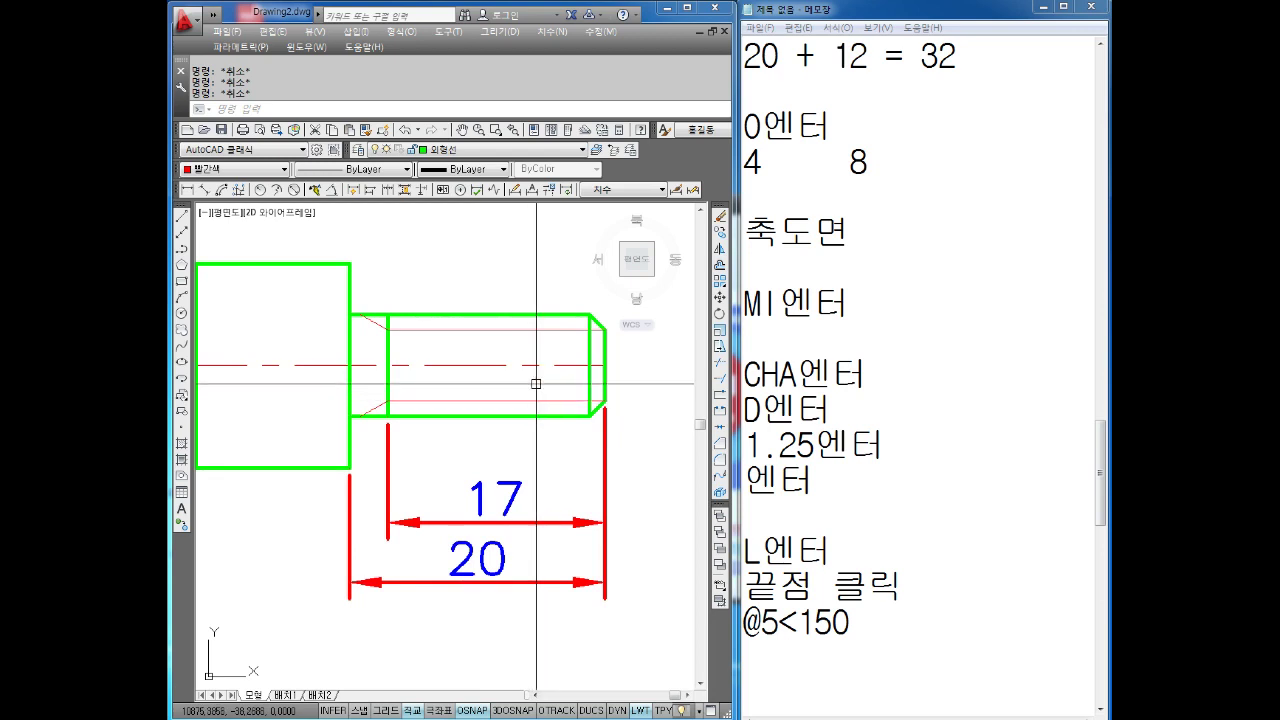
{"action": "left_click", "coordinate": [862, 672]}
{"action": "type", "text": "Z값 길이를"}
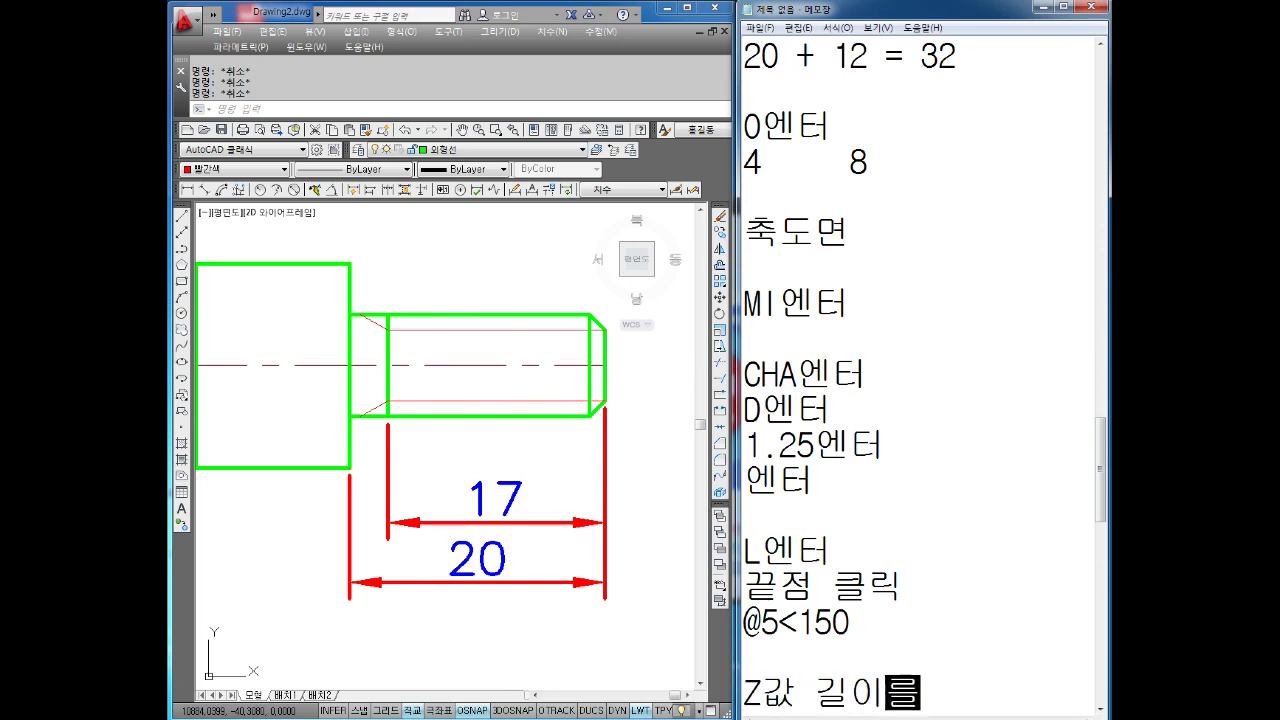
{"action": "key", "text": "Return"}
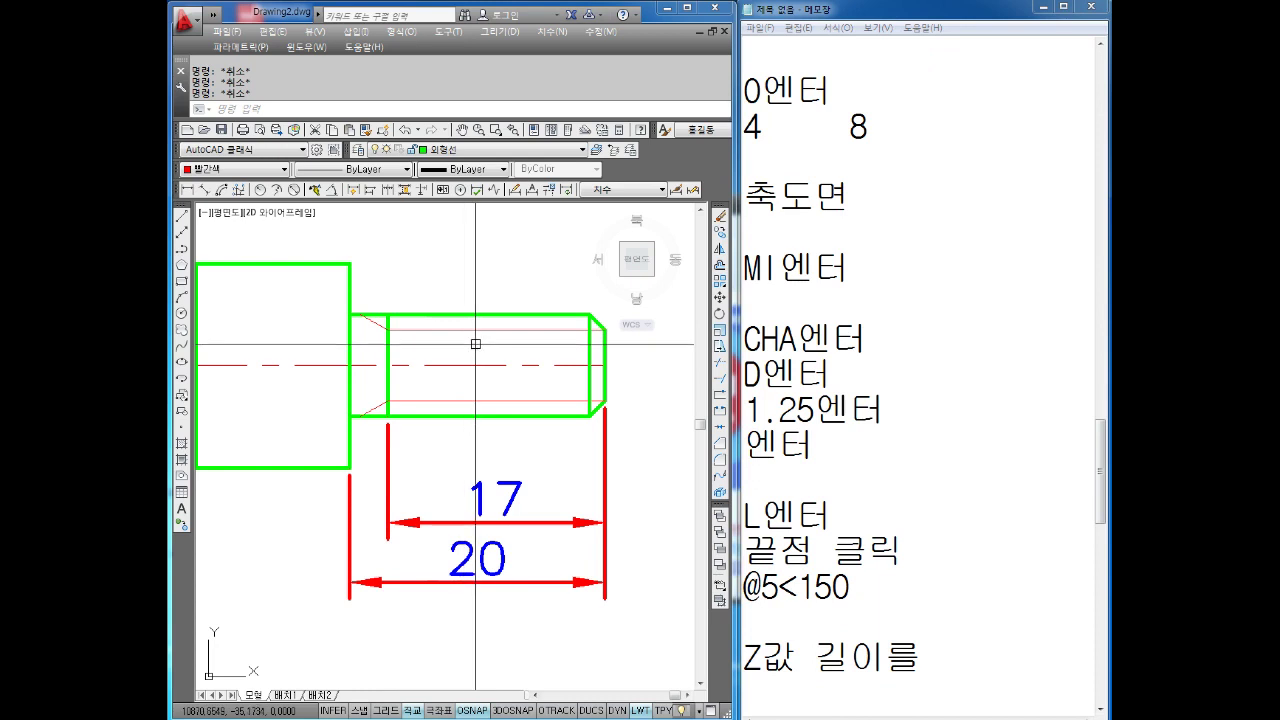
{"action": "scroll", "coordinate": [430, 338], "scroll_direction": "up", "scroll_amount": 2}
{"action": "middle_click_drag", "start_coordinate": [428, 337], "coordinate": [394, 351]}
- Try a linear dimension to the shaft tip and cancel the 19,165 result
{"action": "left_click", "coordinate": [186, 189]}
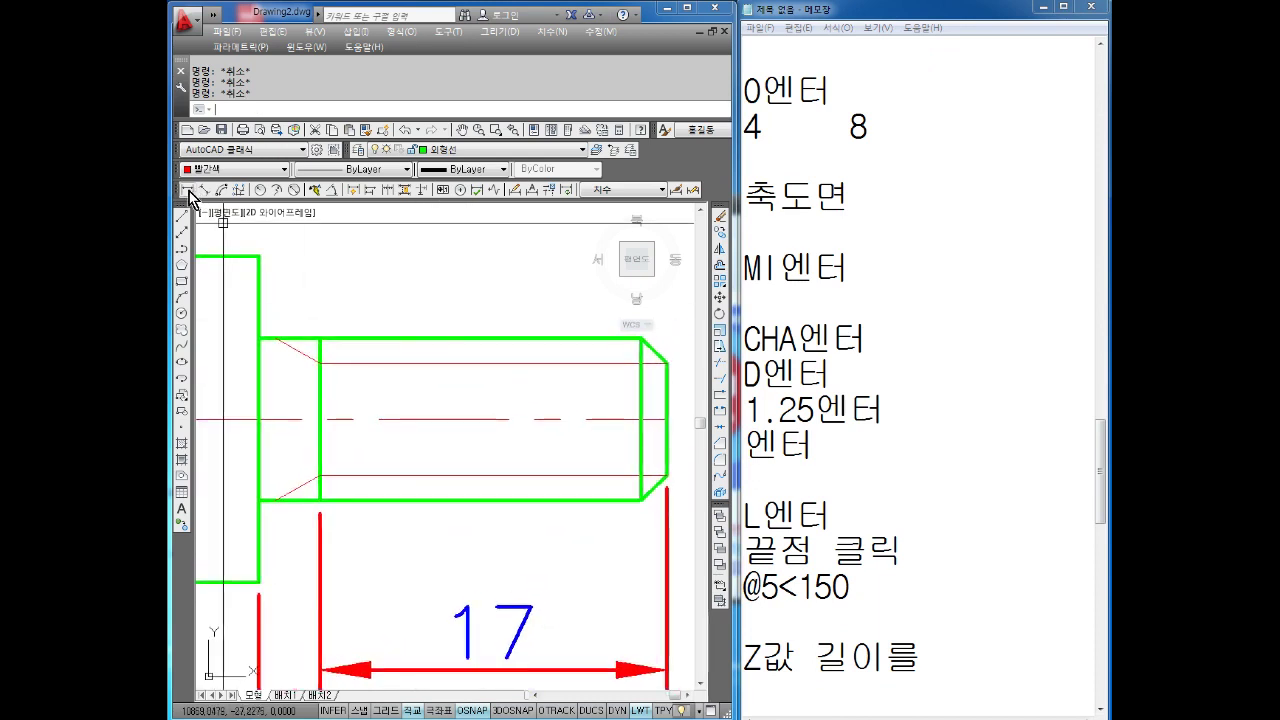
{"action": "left_click", "coordinate": [275, 338]}
{"action": "middle_click_drag", "start_coordinate": [590, 363], "coordinate": [528, 397]}
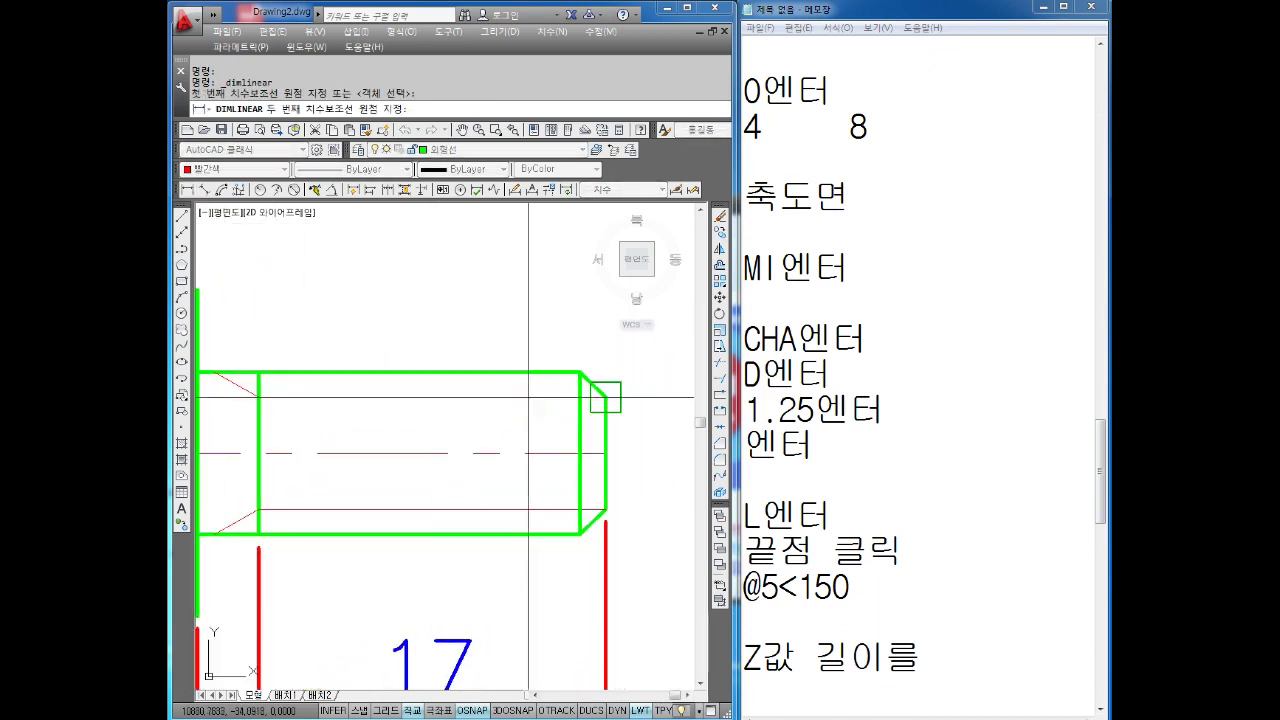
{"action": "left_click", "coordinate": [605, 398]}
{"action": "scroll", "coordinate": [457, 340], "scroll_direction": "down", "scroll_amount": 2}
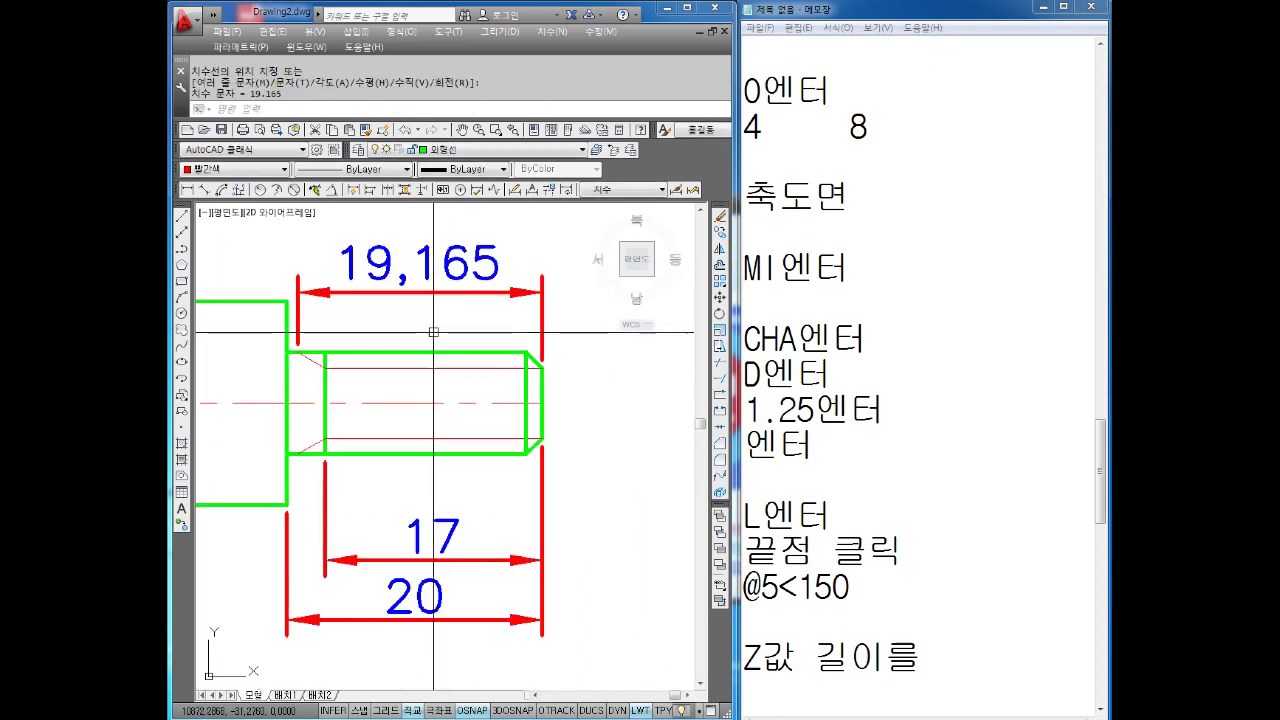
{"action": "scroll", "coordinate": [371, 375], "scroll_direction": "up", "scroll_amount": 1}
{"action": "scroll", "coordinate": [355, 395], "scroll_direction": "up", "scroll_amount": 1}
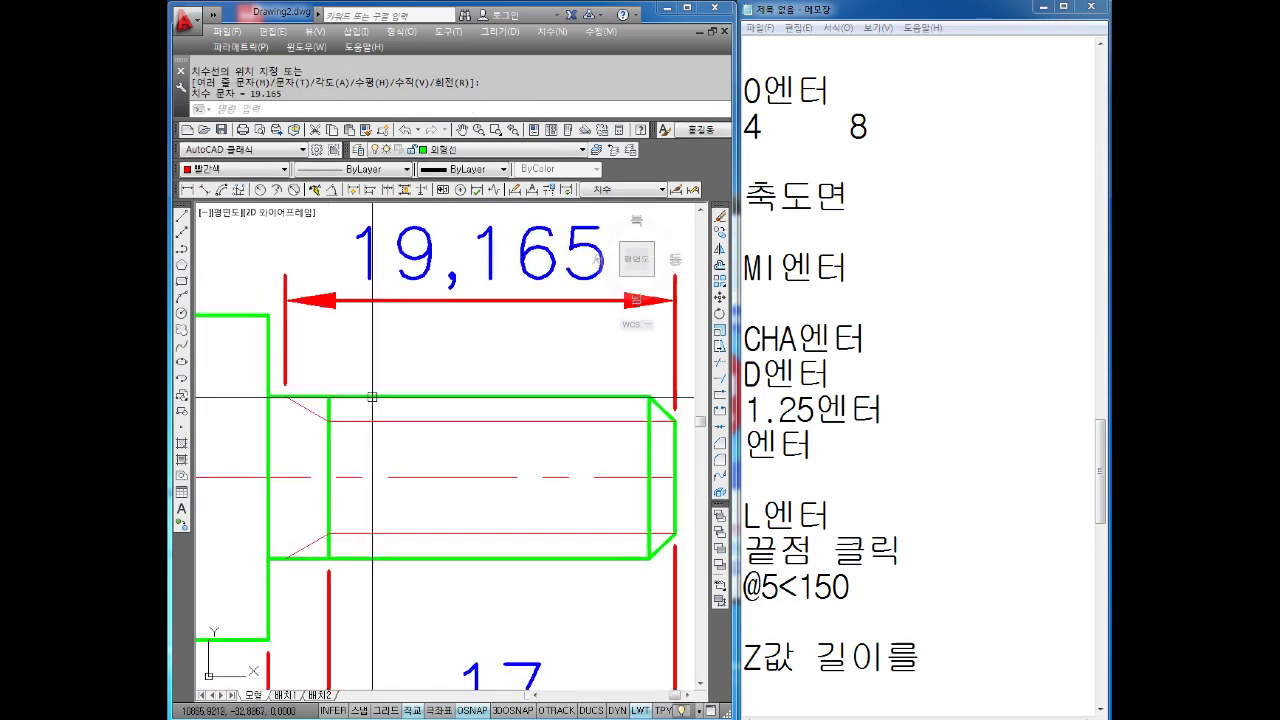
{"action": "key", "text": "Escape"}
- Place a 17 thread-length dimension above the shaft and erase the 19,165 dimension
{"action": "key", "text": "Return"}
{"action": "left_click", "coordinate": [329, 397]}
{"action": "middle_click_drag", "start_coordinate": [500, 406], "coordinate": [435, 418]}
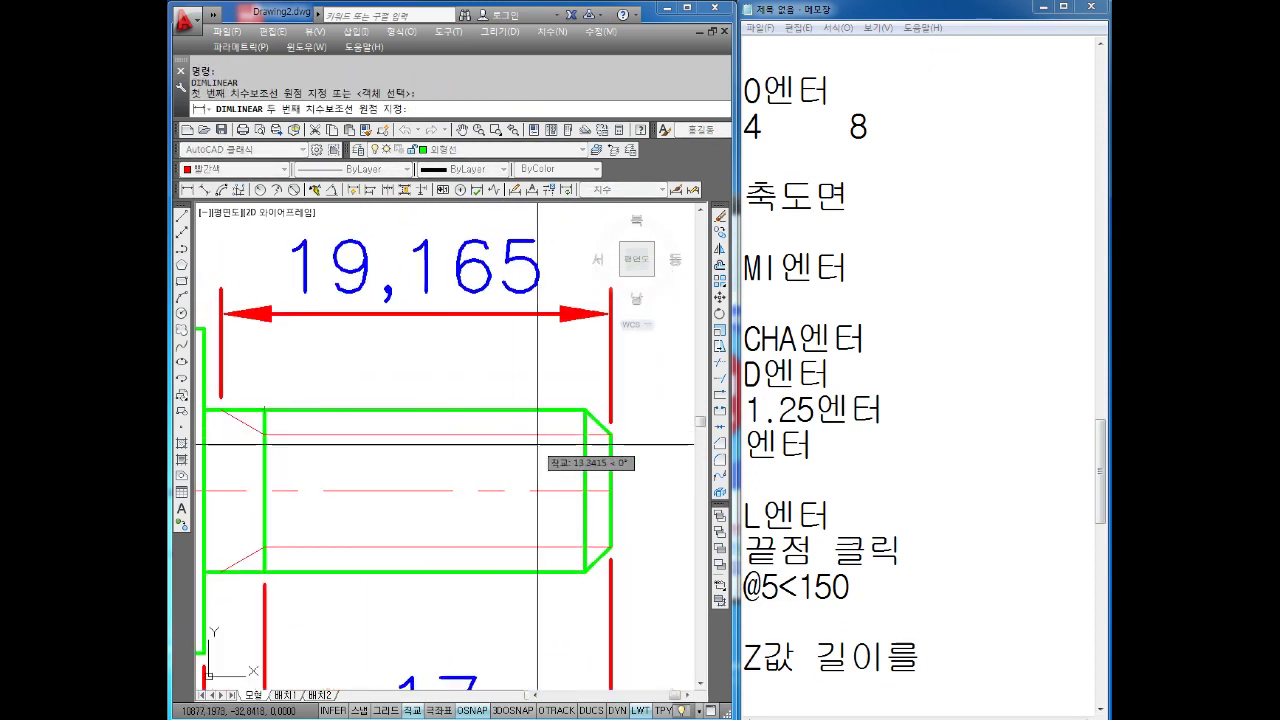
{"action": "left_click", "coordinate": [610, 435]}
{"action": "left_click", "coordinate": [516, 380]}
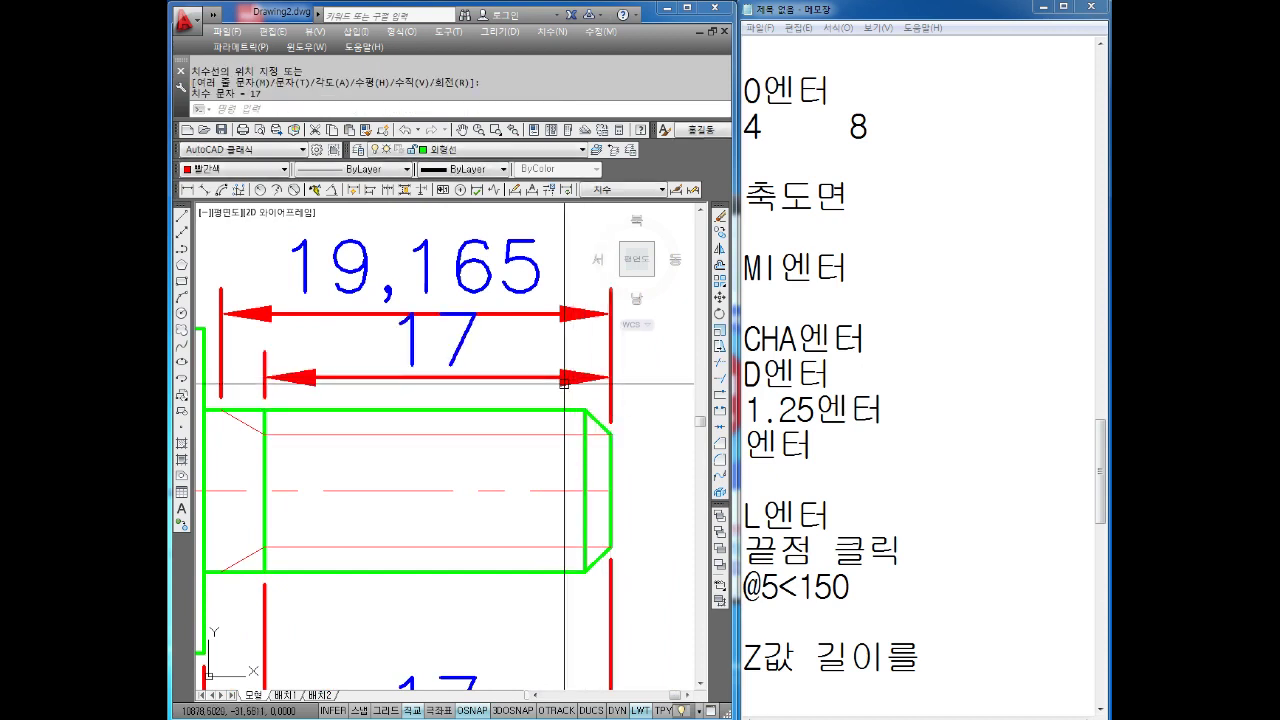
{"action": "middle_click_drag", "start_coordinate": [516, 380], "coordinate": [516, 398]}
{"action": "key", "text": "Escape"}
{"action": "key", "text": "Delete"}
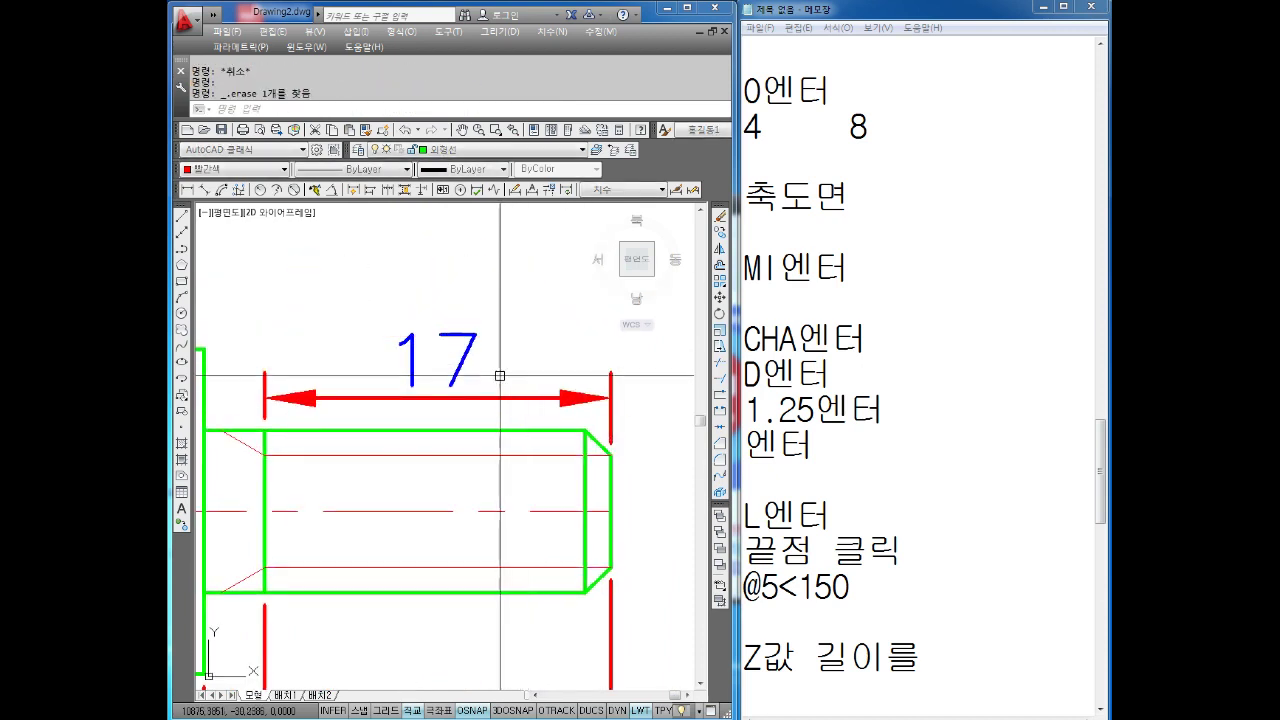
- Window-select the lower 17 and 20 dimensions beneath the shaft
{"action": "middle_click_drag", "start_coordinate": [228, 437], "coordinate": [257, 405]}
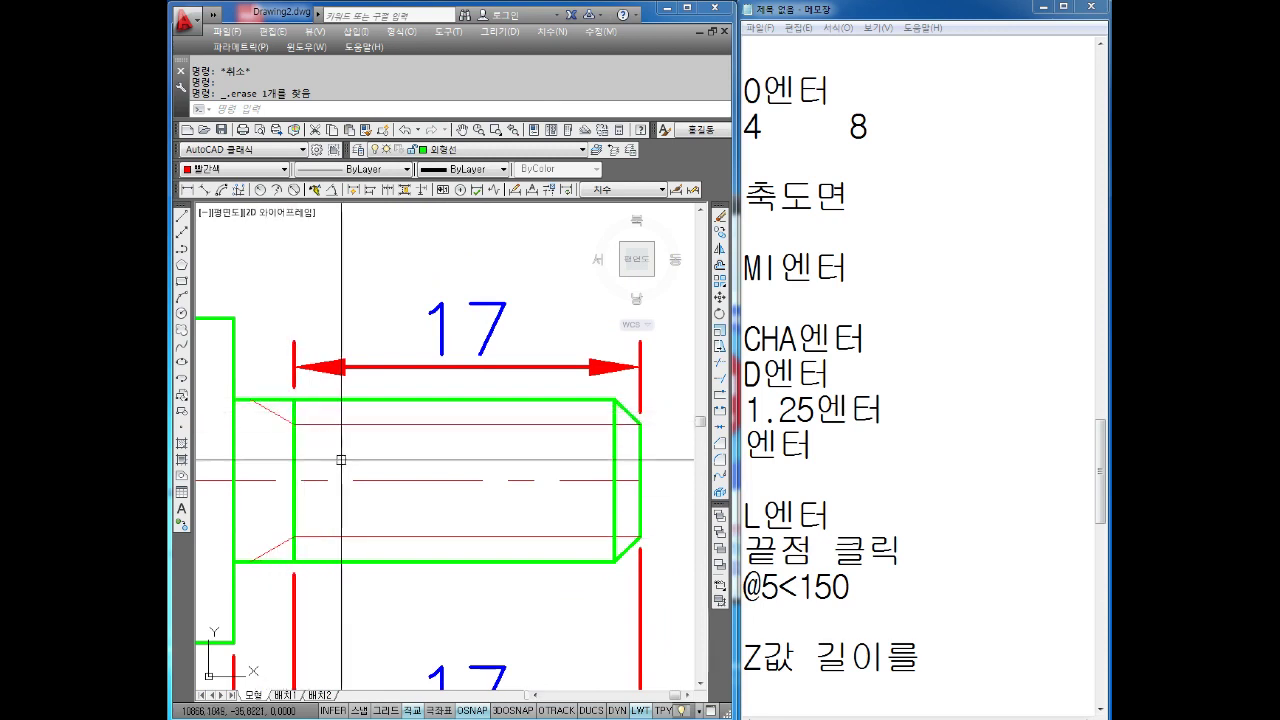
{"action": "middle_click_drag", "start_coordinate": [357, 514], "coordinate": [362, 505]}
{"action": "scroll", "coordinate": [291, 384], "scroll_direction": "up", "scroll_amount": 2}
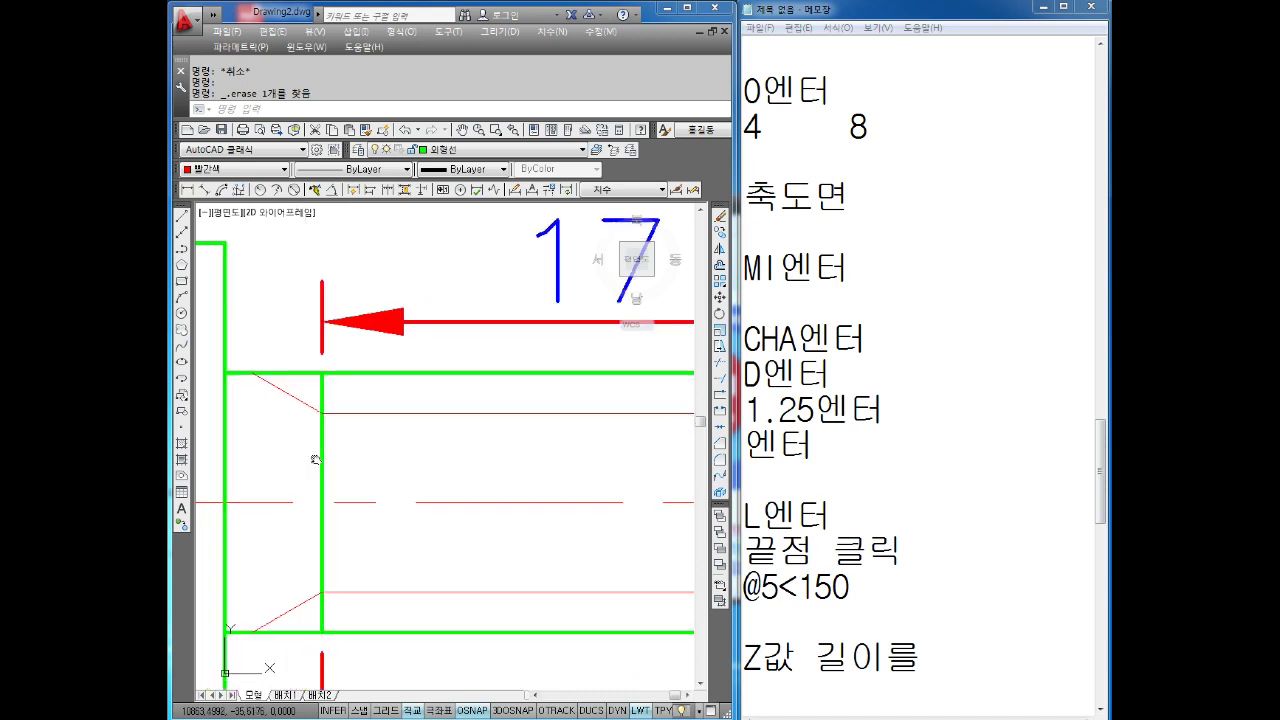
{"action": "middle_click_drag", "start_coordinate": [300, 440], "coordinate": [358, 430]}
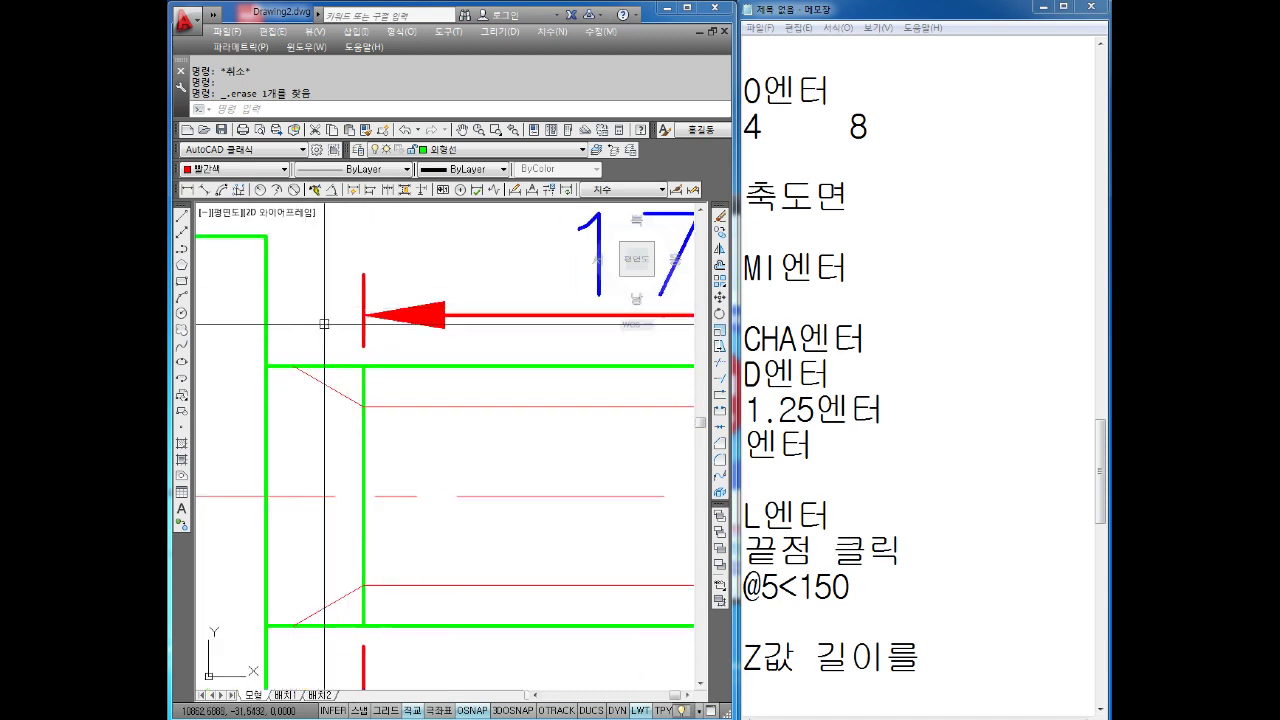
{"action": "middle_click_drag", "start_coordinate": [324, 324], "coordinate": [332, 296]}
{"action": "left_click", "coordinate": [337, 359]}
{"action": "key", "text": "Escape"}
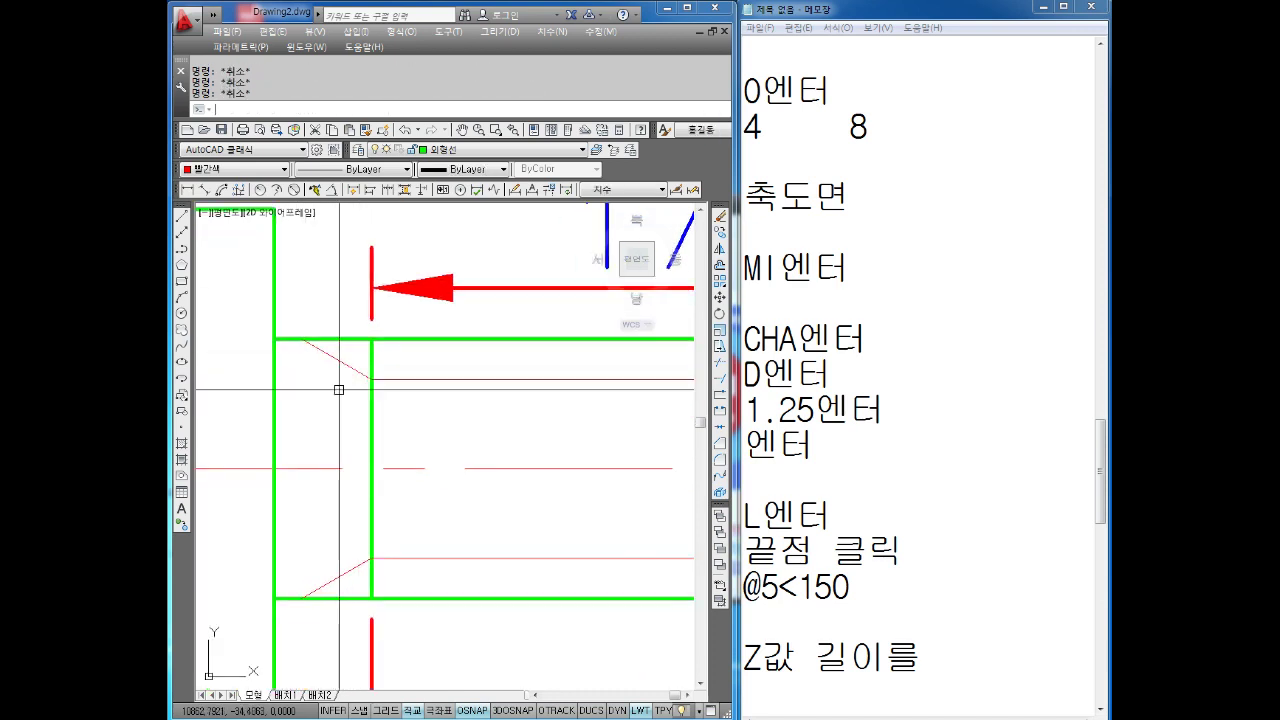
{"action": "scroll", "coordinate": [338, 399], "scroll_direction": "down", "scroll_amount": 1}
{"action": "scroll", "coordinate": [338, 399], "scroll_direction": "down", "scroll_amount": 3}
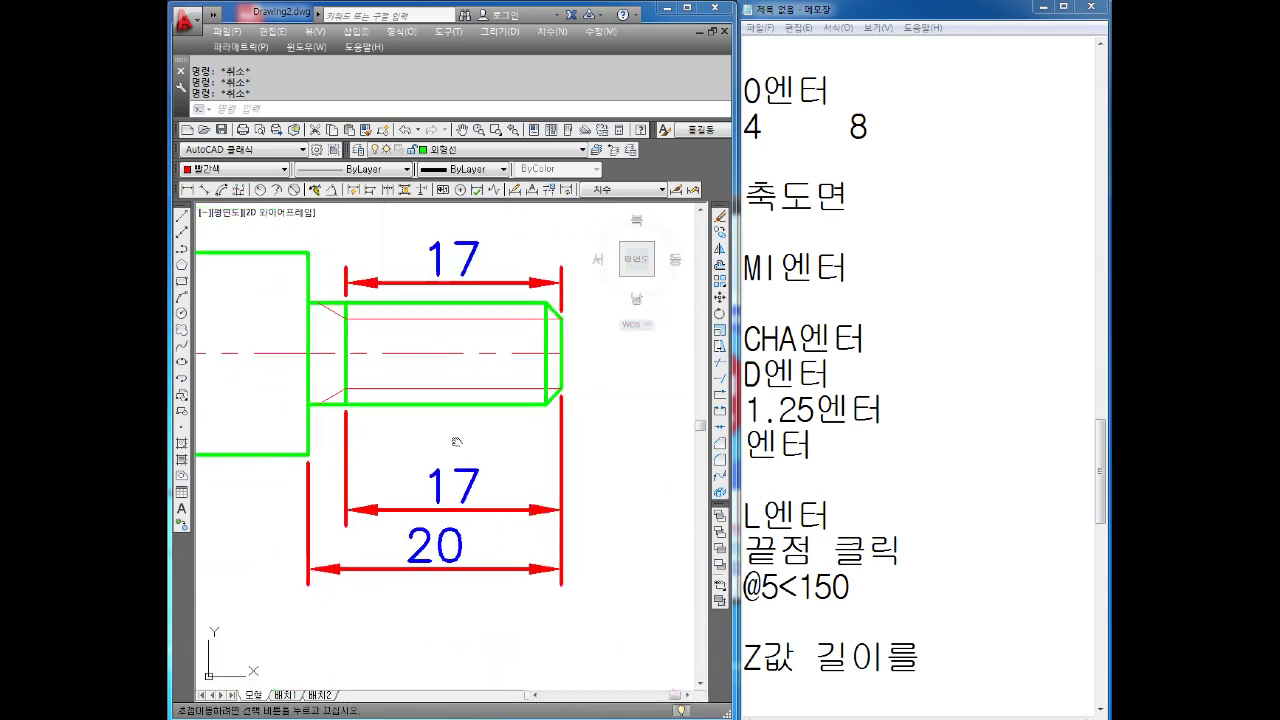
{"action": "left_click_drag", "start_coordinate": [592, 570], "coordinate": [454, 488]}
- Delete the lower 17 and 20 dimensions and the top 17 dimension
{"action": "key", "text": "Delete"}
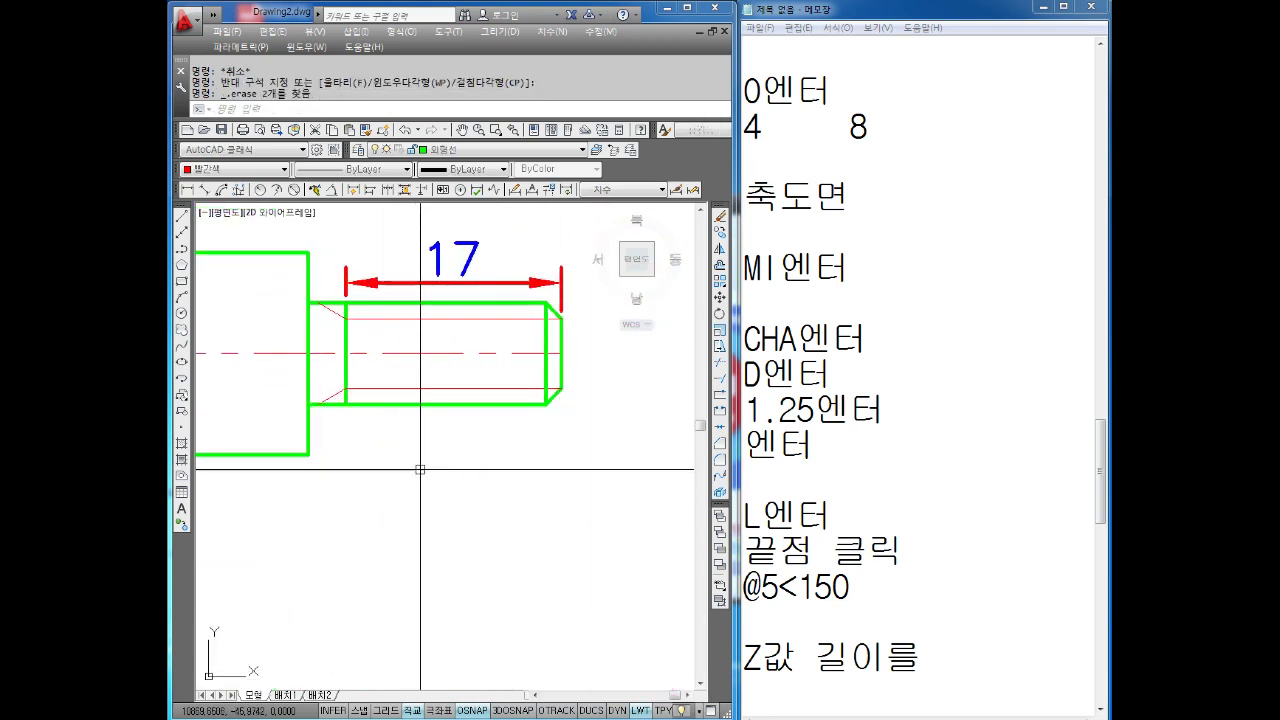
{"action": "middle_click_drag", "start_coordinate": [478, 322], "coordinate": [475, 365]}
{"action": "left_click_drag", "start_coordinate": [512, 263], "coordinate": [444, 327]}
{"action": "key", "text": "Delete"}
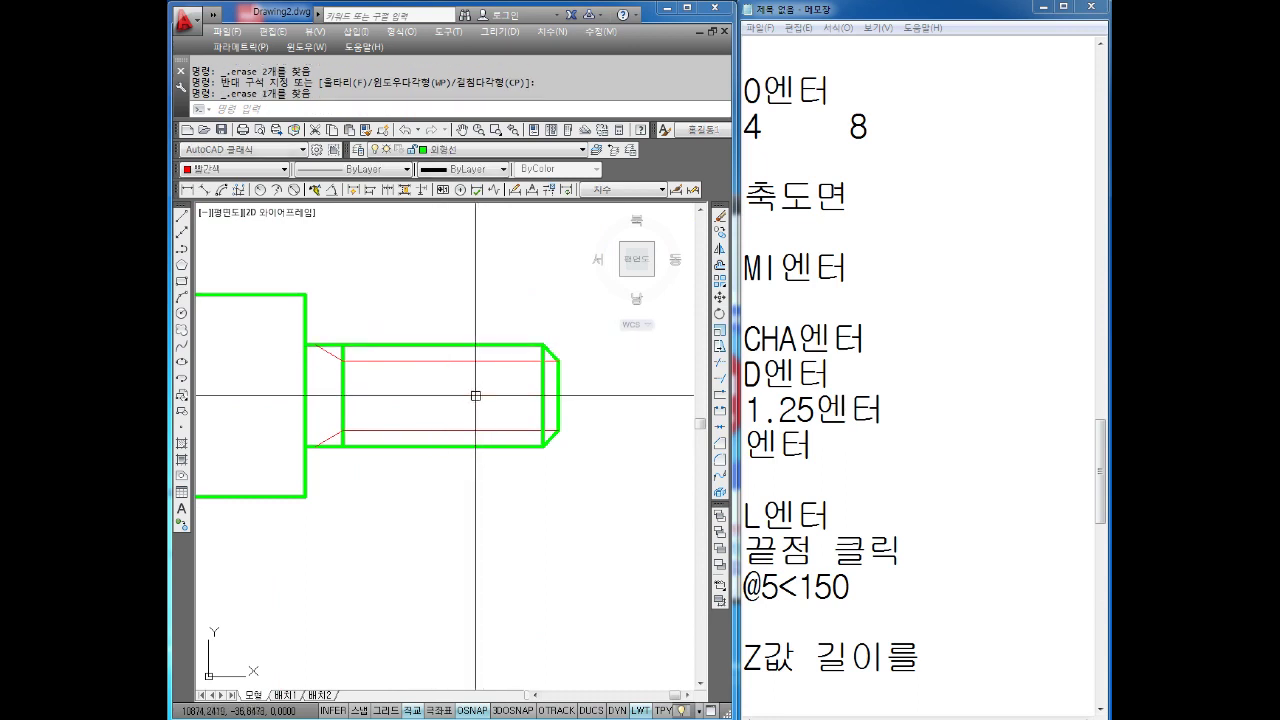
- Reframe the undimensioned bolt and select its red centerline
{"action": "scroll", "coordinate": [447, 370], "scroll_direction": "down", "scroll_amount": 1}
{"action": "scroll", "coordinate": [470, 388], "scroll_direction": "up", "scroll_amount": 2}
{"action": "scroll", "coordinate": [471, 400], "scroll_direction": "down", "scroll_amount": 2}
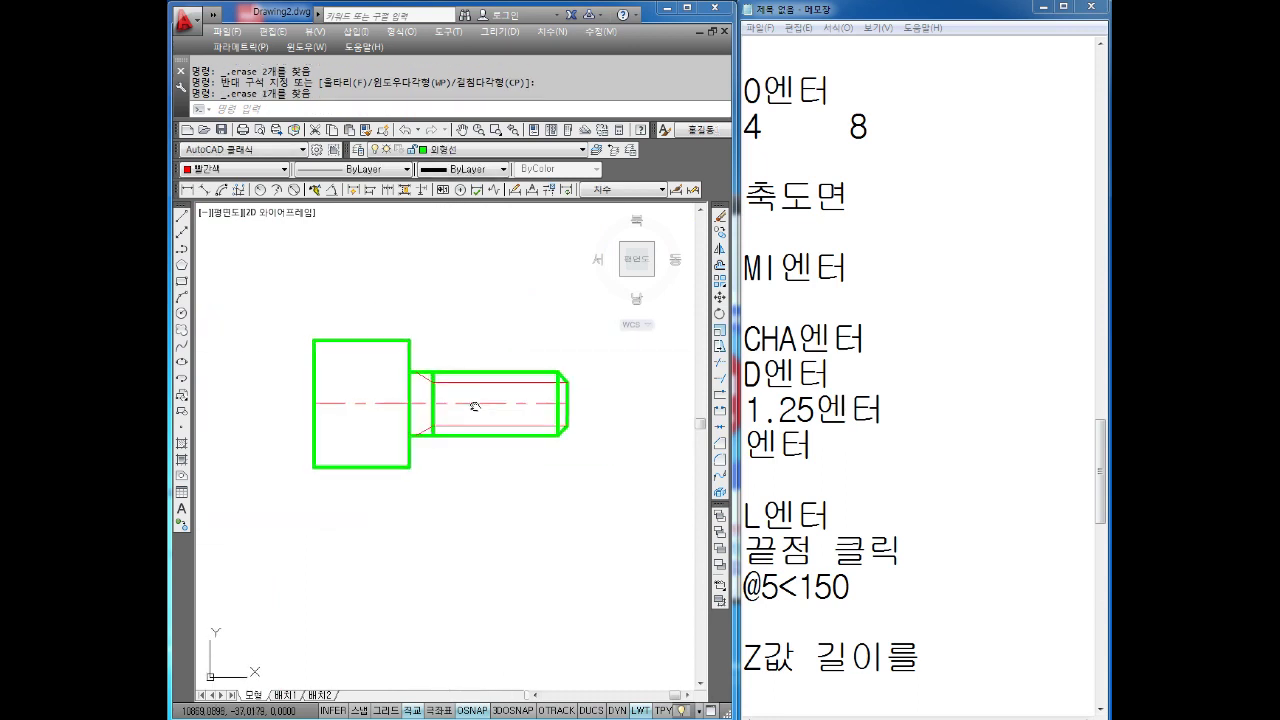
{"action": "scroll", "coordinate": [501, 402], "scroll_direction": "up", "scroll_amount": 2}
{"action": "middle_click_drag", "start_coordinate": [501, 402], "coordinate": [502, 410]}
{"action": "key", "text": "Escape"}
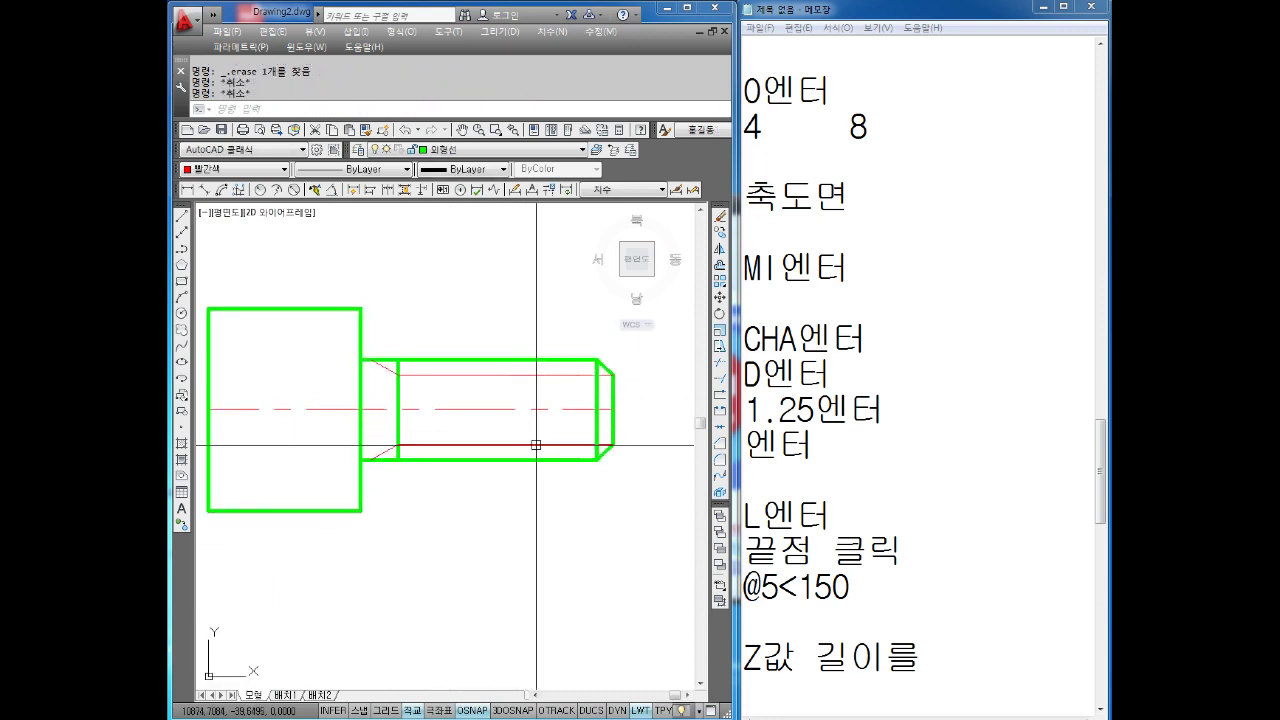
{"action": "scroll", "coordinate": [505, 380], "scroll_direction": "down", "scroll_amount": 2}
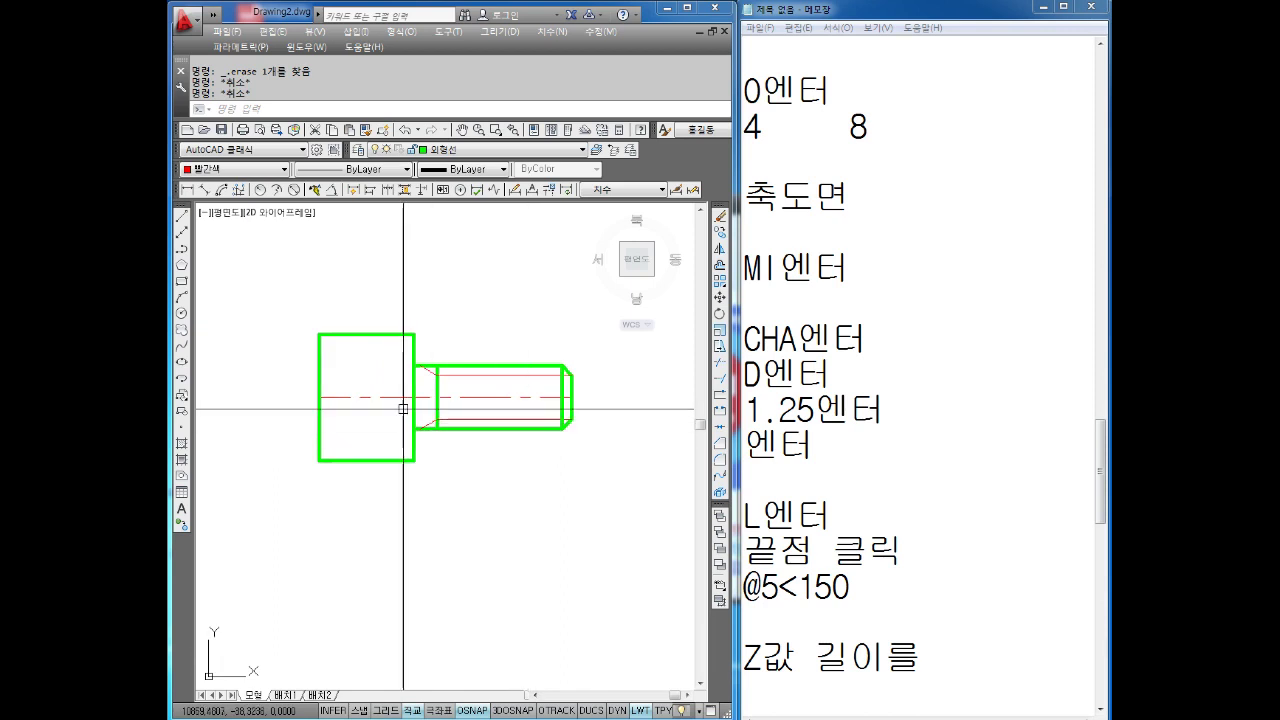
{"action": "scroll", "coordinate": [420, 415], "scroll_direction": "up", "scroll_amount": 2}
{"action": "middle_click_drag", "start_coordinate": [437, 423], "coordinate": [448, 448]}
{"action": "key", "text": "Escape"}
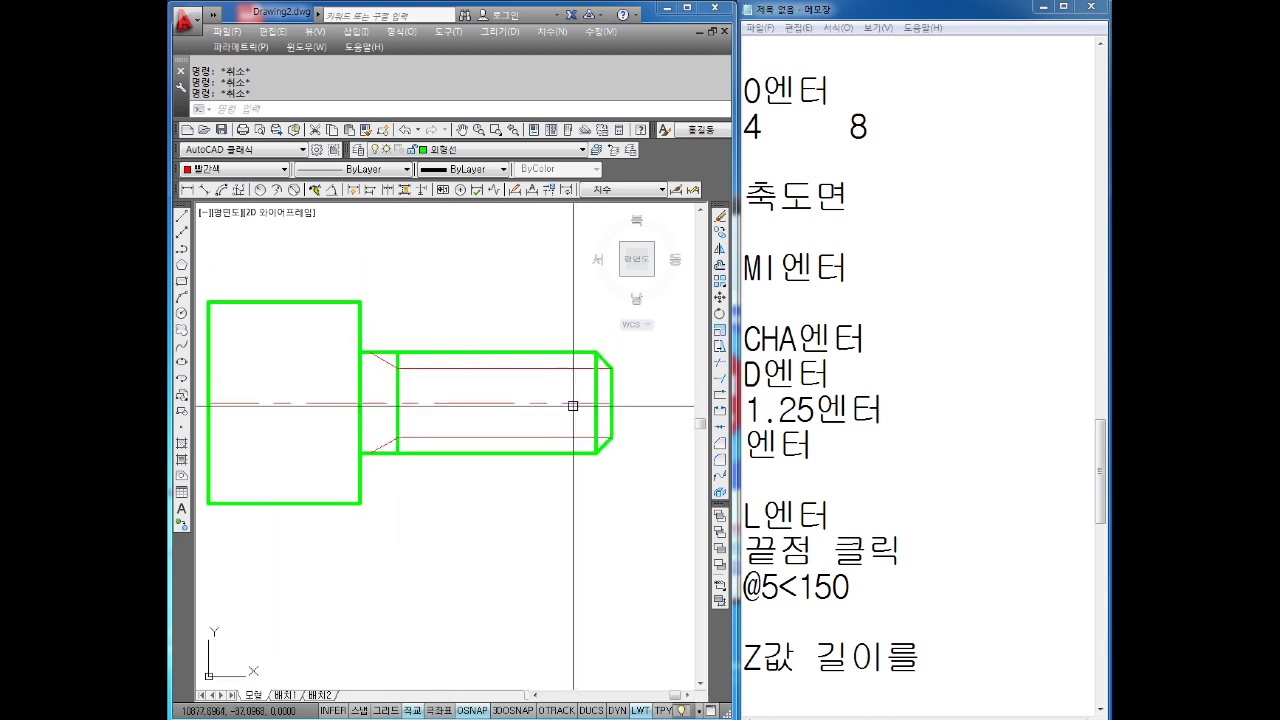
{"action": "left_click", "coordinate": [610, 405]}
- Lengthen the centerline 3 units past the shank tip
{"action": "left_click", "coordinate": [611, 403]}
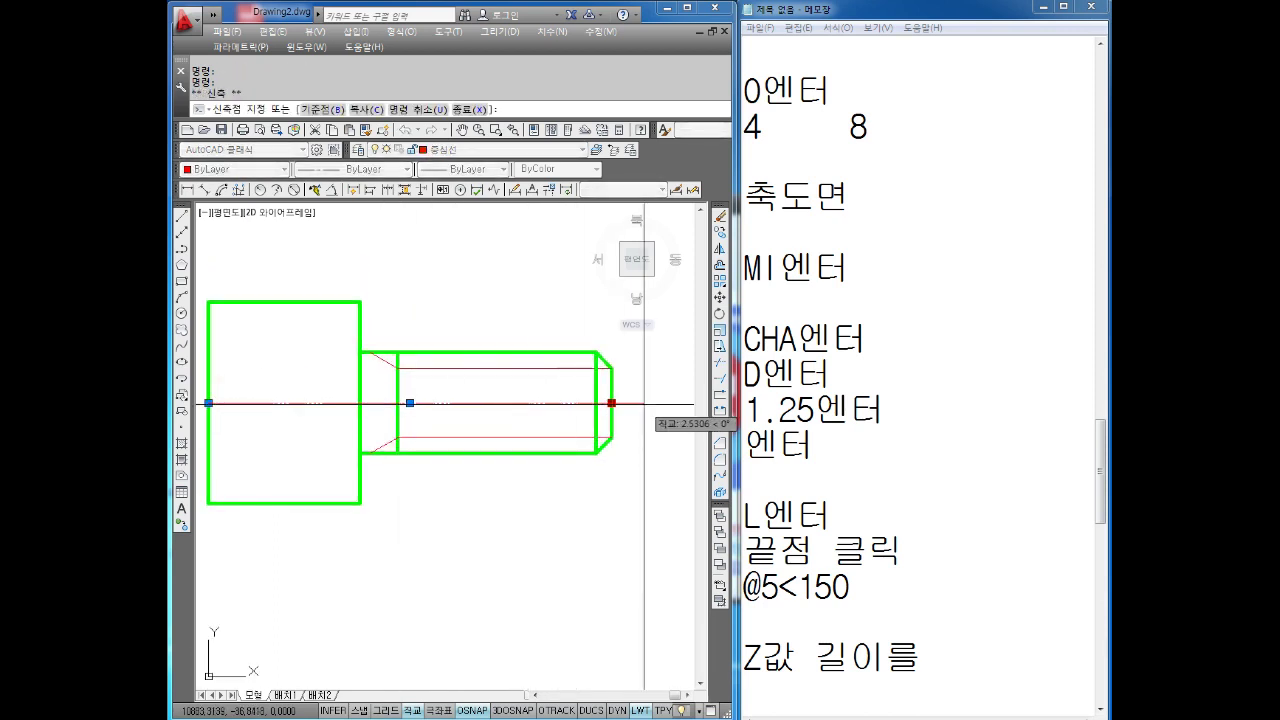
{"action": "type", "text": "3"}
{"action": "key", "text": "Return"}
{"action": "key", "text": "Escape"}
{"action": "key", "text": "Escape"}
{"action": "middle_click_drag", "start_coordinate": [234, 404], "coordinate": [311, 386]}
{"action": "left_click", "coordinate": [311, 386]}
{"action": "left_click", "coordinate": [285, 384]}
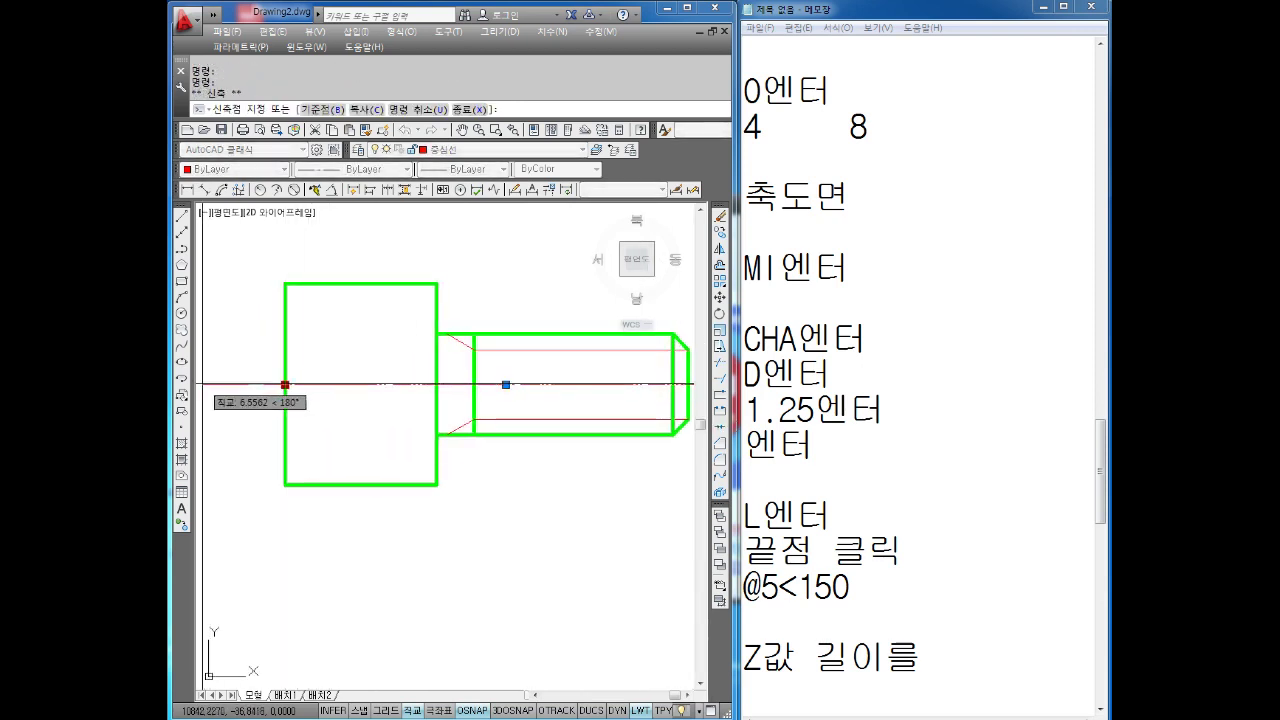
{"action": "key", "text": "Escape"}
{"action": "key", "text": "Escape"}
{"action": "scroll", "coordinate": [240, 385], "scroll_direction": "down", "scroll_amount": 3}
{"action": "scroll", "coordinate": [350, 400], "scroll_direction": "down", "scroll_amount": 2}
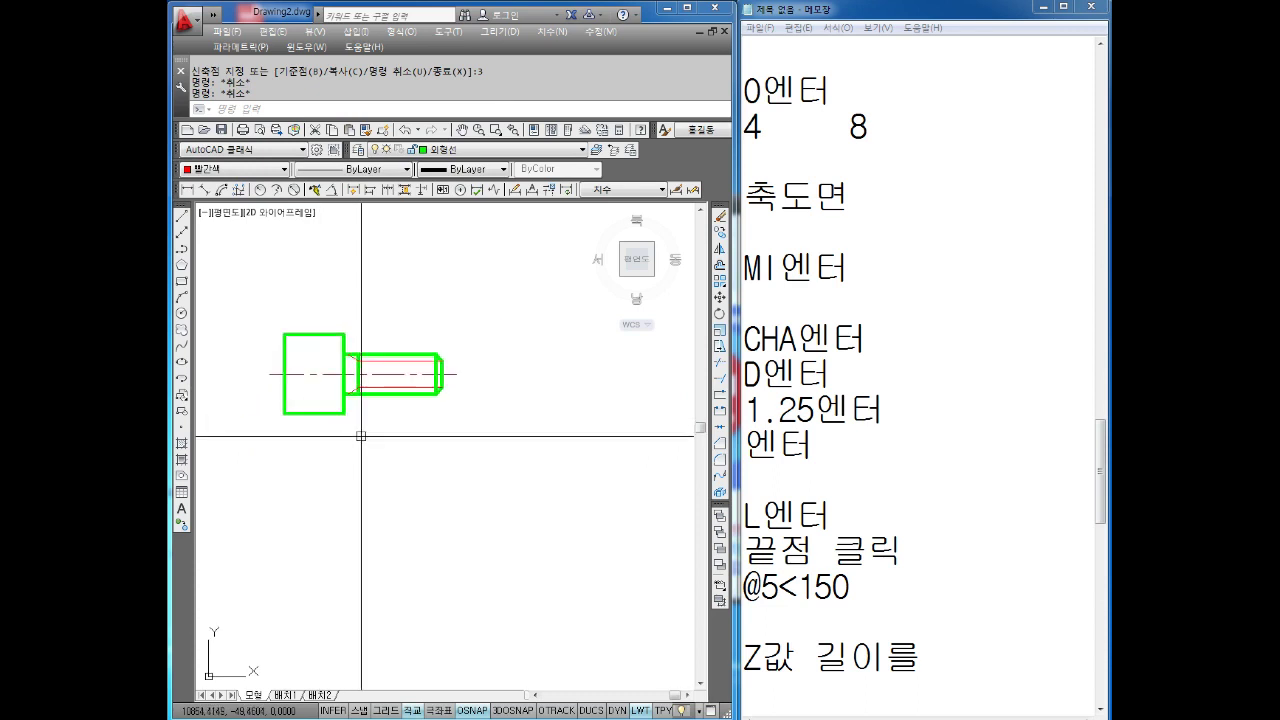
- Start a copy (CO) and window-select the whole bolt side view
{"action": "type", "text": "co"}
{"action": "key", "text": "Return"}
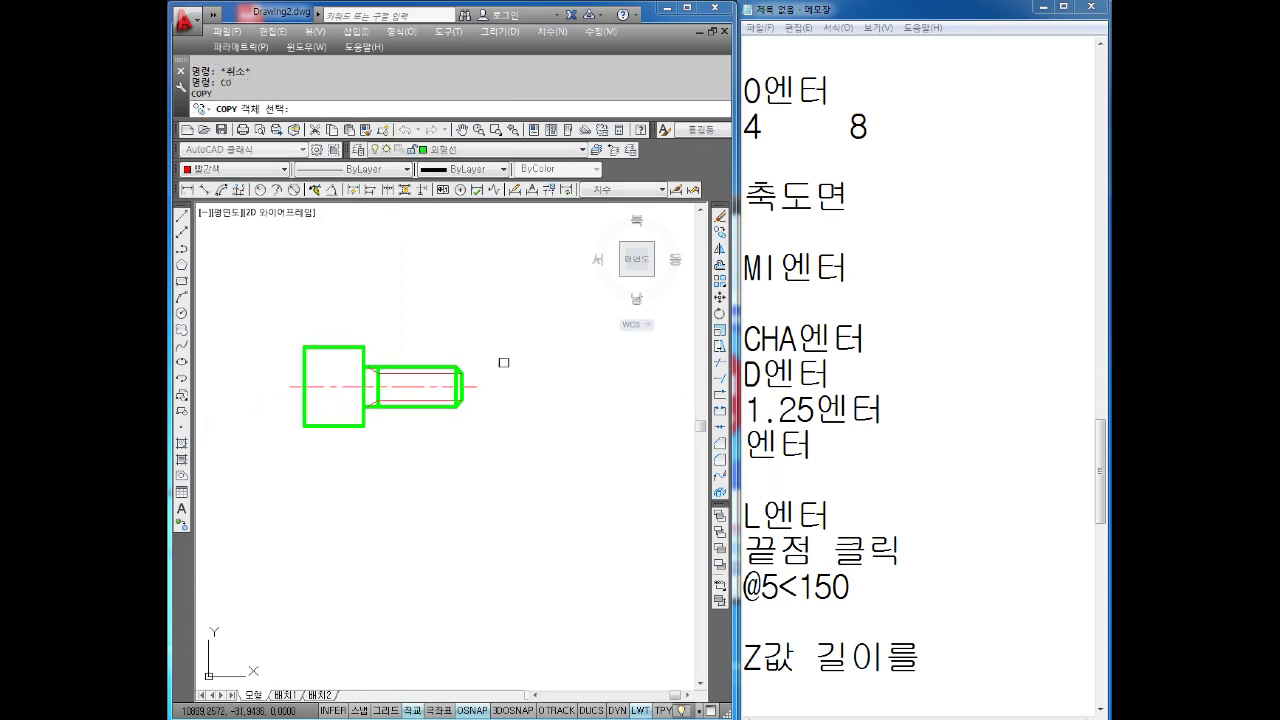
{"action": "left_click", "coordinate": [472, 298]}
{"action": "left_click", "coordinate": [290, 444]}
{"action": "key", "text": "Return"}
{"action": "left_click", "coordinate": [362, 406]}
- Place the bolt copy directly below the original side view
{"action": "middle_click_drag", "start_coordinate": [350, 545], "coordinate": [337, 447]}
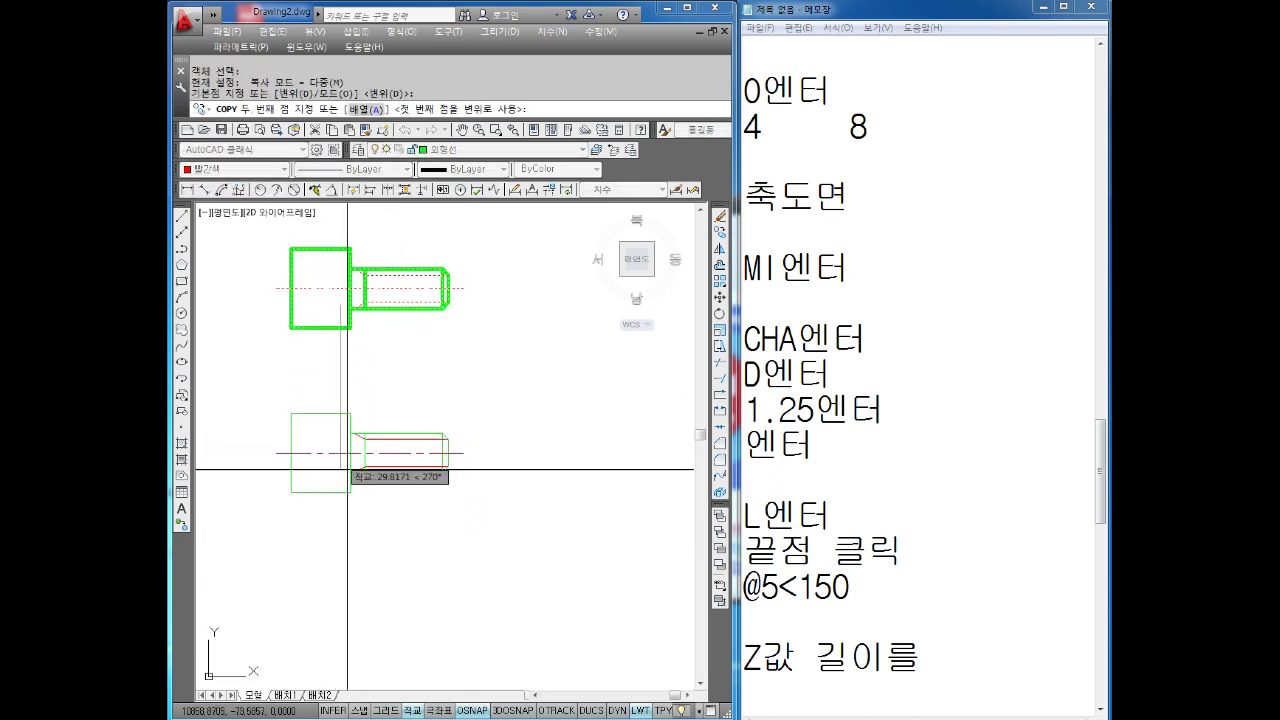
{"action": "left_click", "coordinate": [387, 483]}
{"action": "key", "text": "Escape"}
{"action": "key", "text": "Escape"}
{"action": "scroll", "coordinate": [387, 483], "scroll_direction": "up", "scroll_amount": 4}
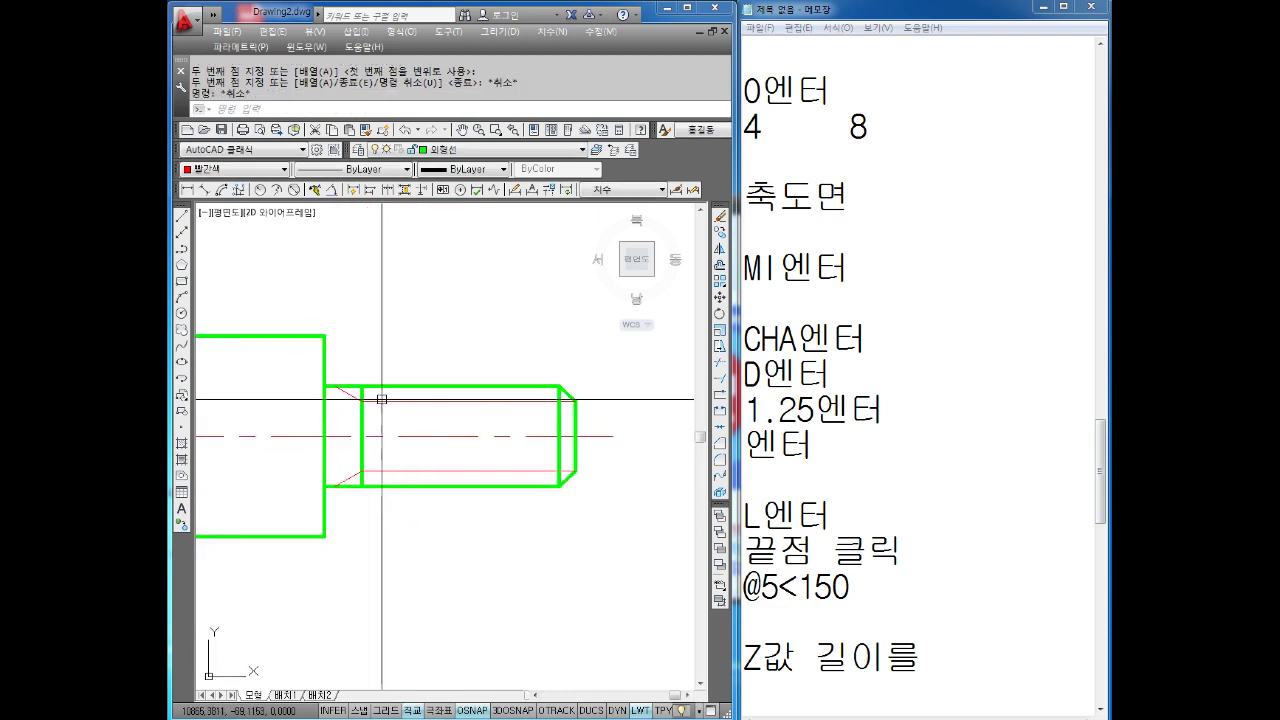
{"action": "scroll", "coordinate": [368, 402], "scroll_direction": "down", "scroll_amount": 2}
{"action": "key", "text": "Escape"}
{"action": "key", "text": "Escape"}
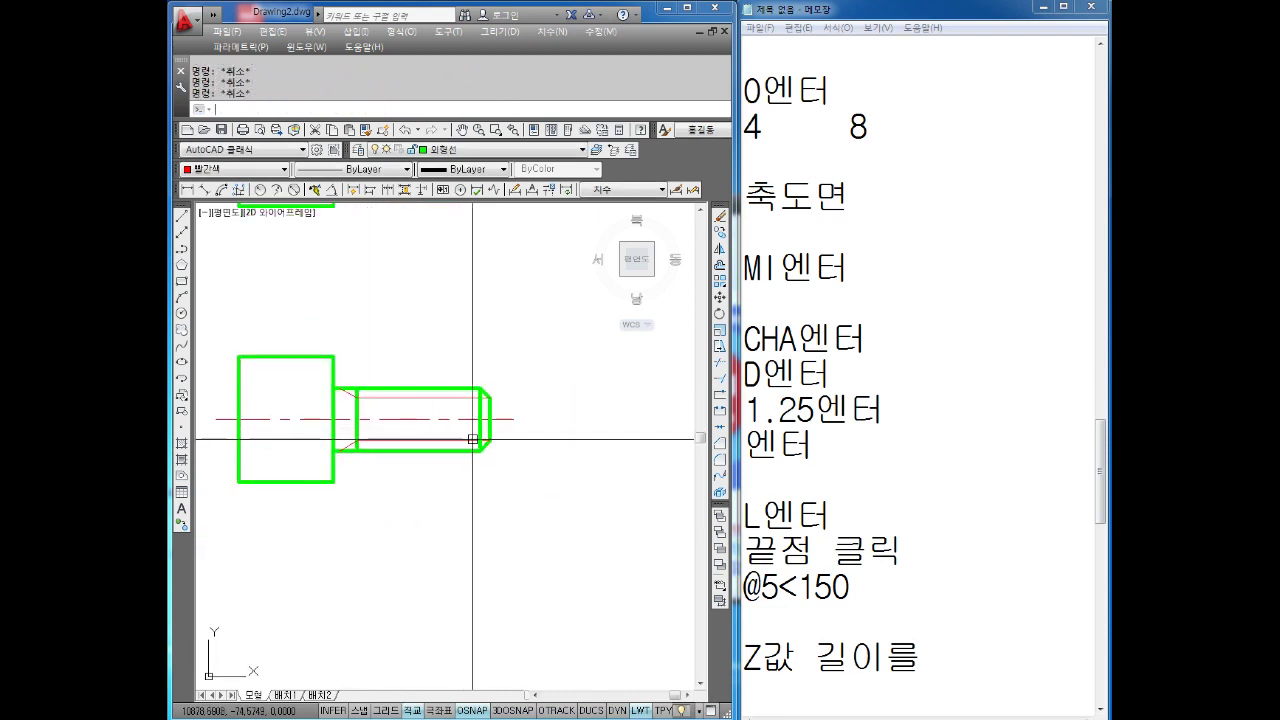
{"action": "type", "text": "M"}
- Try moving the lower copy's shank lines from the shoulder midpoint, then cancel the move
{"action": "key", "text": "Return"}
{"action": "left_click", "coordinate": [536, 352]}
{"action": "left_click", "coordinate": [444, 490]}
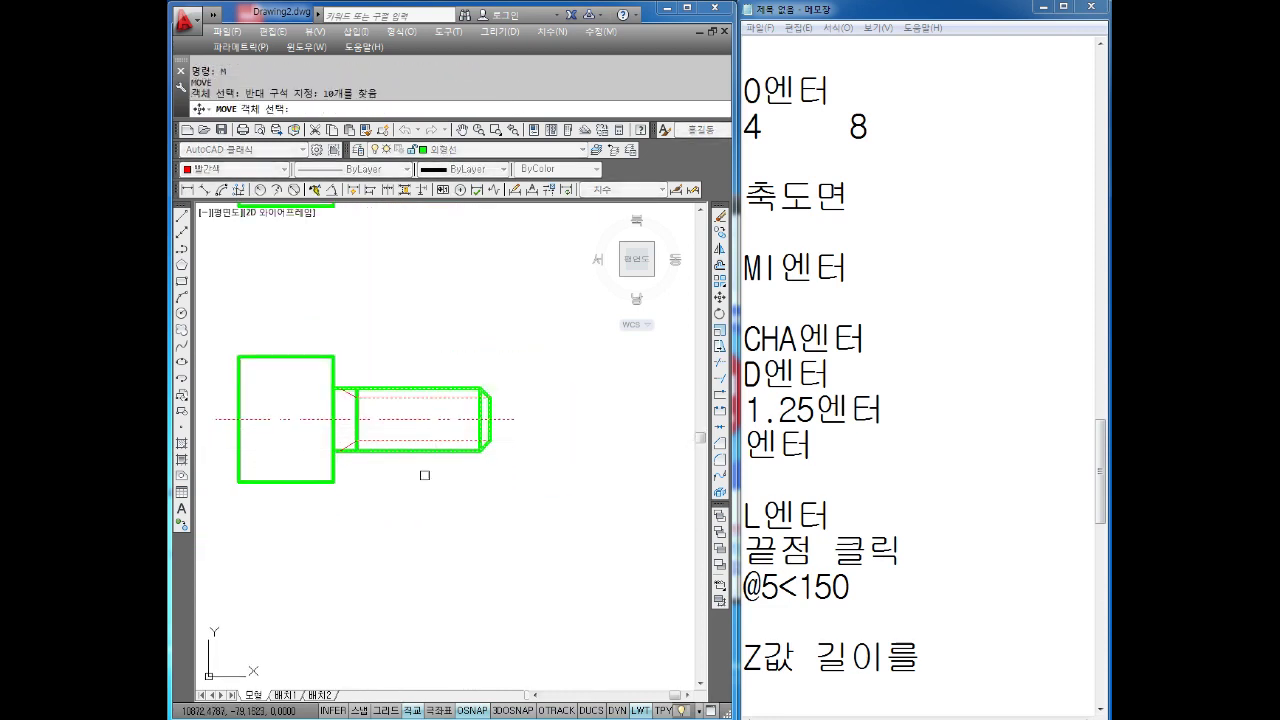
{"action": "scroll", "coordinate": [374, 444], "scroll_direction": "up", "scroll_amount": 4}
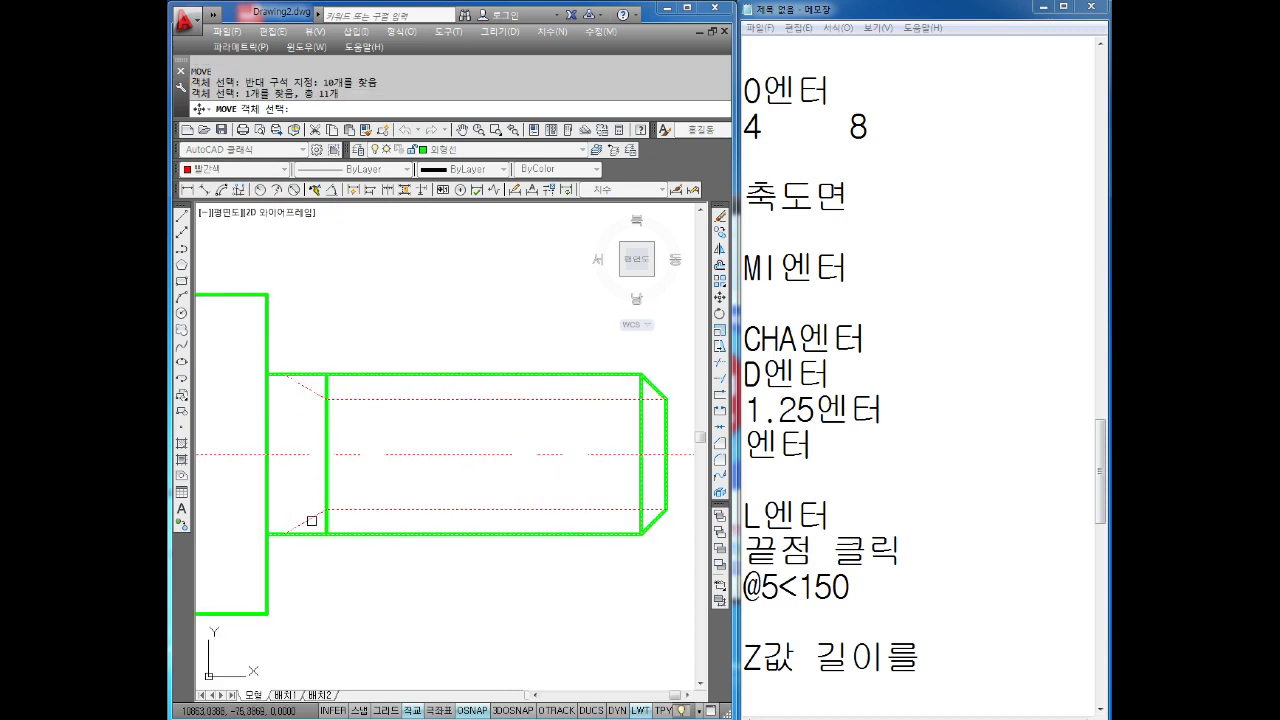
{"action": "left_click", "coordinate": [267, 455]}
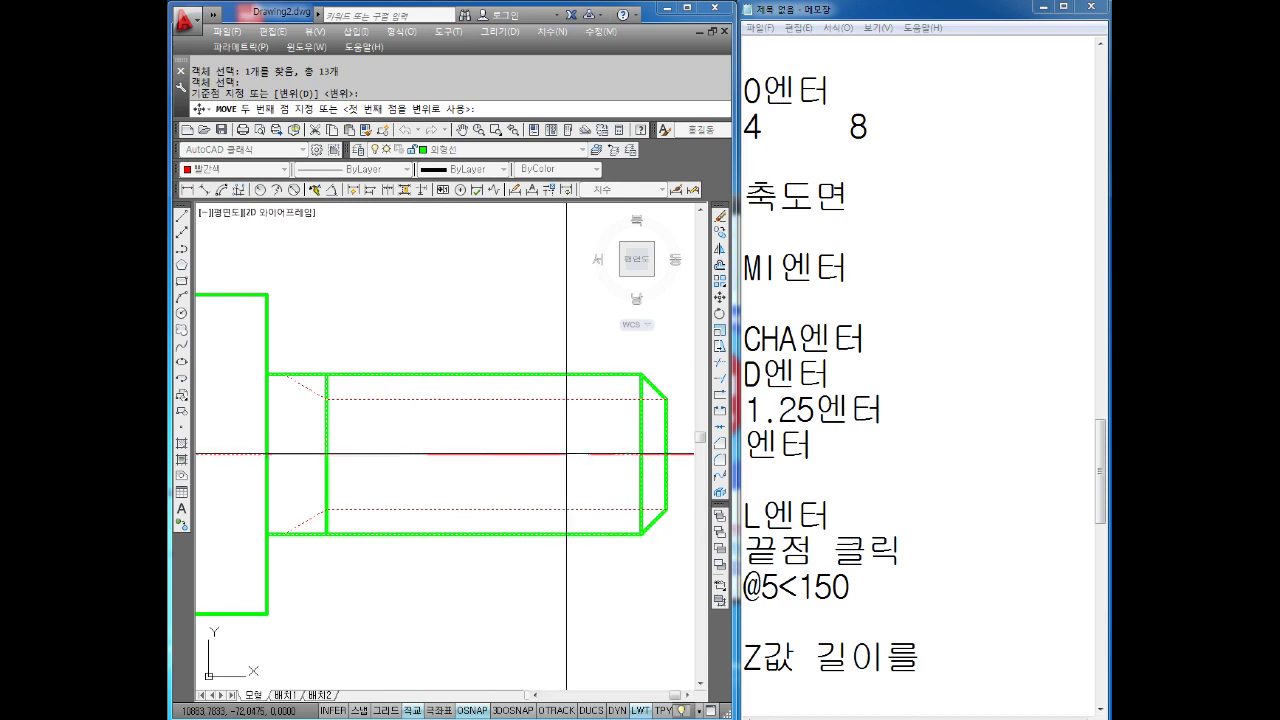
{"action": "key", "text": "Escape"}
{"action": "scroll", "coordinate": [485, 481], "scroll_direction": "down", "scroll_amount": 3}
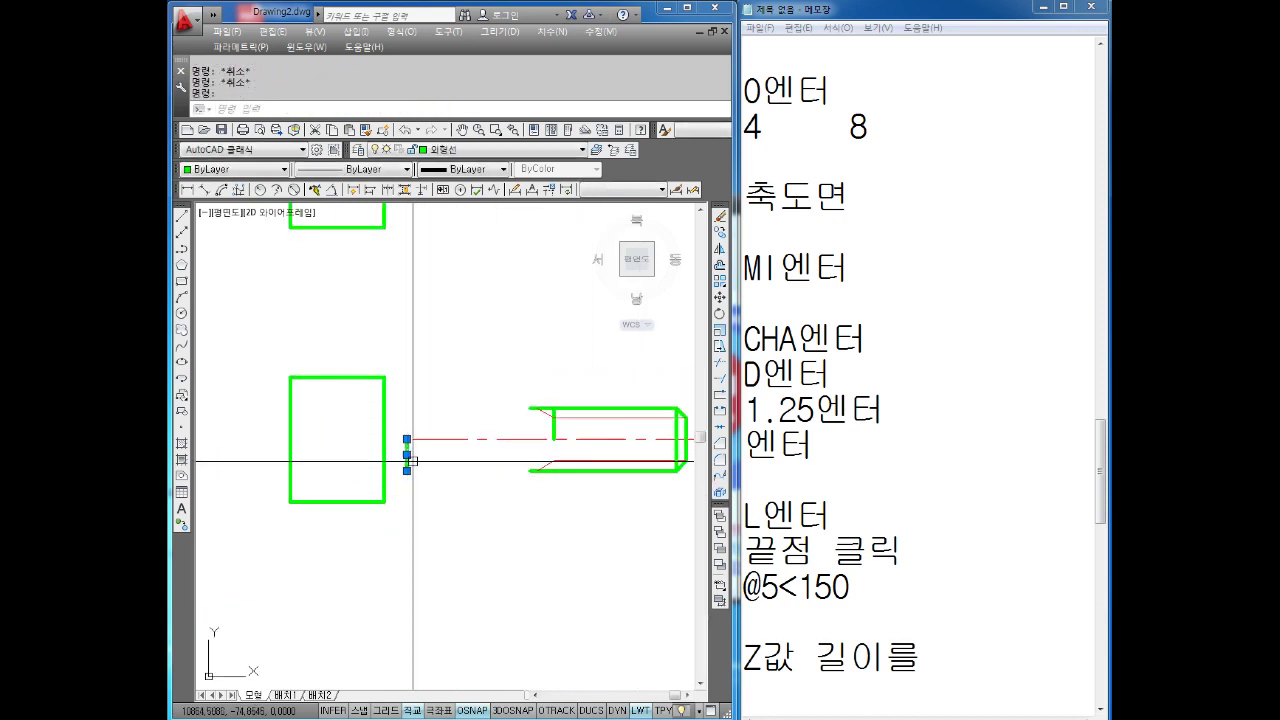
- Delete the lower copy's short vertical line and clear the leftover commands
{"action": "key", "text": "Delete"}
{"action": "type", "text": "EX"}
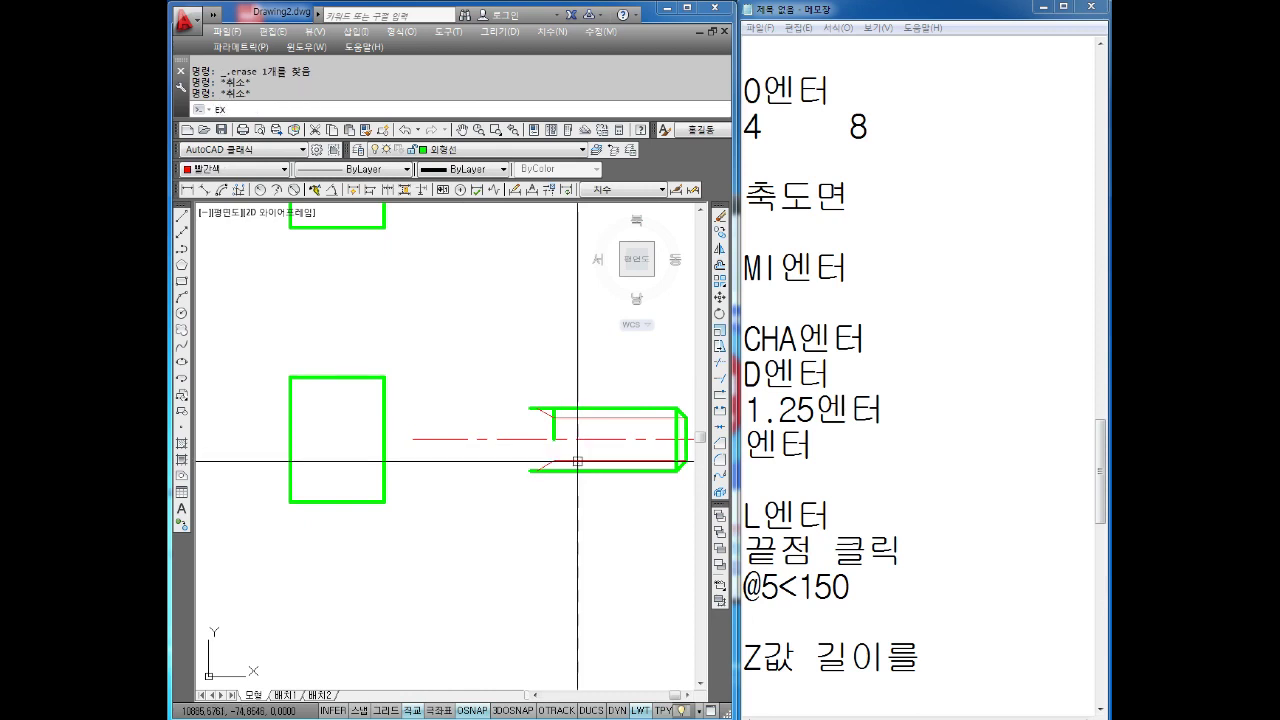
{"action": "scroll", "coordinate": [578, 461], "scroll_direction": "up", "scroll_amount": 3}
{"action": "key", "text": "Escape"}
{"action": "type", "text": "ㅌ"}
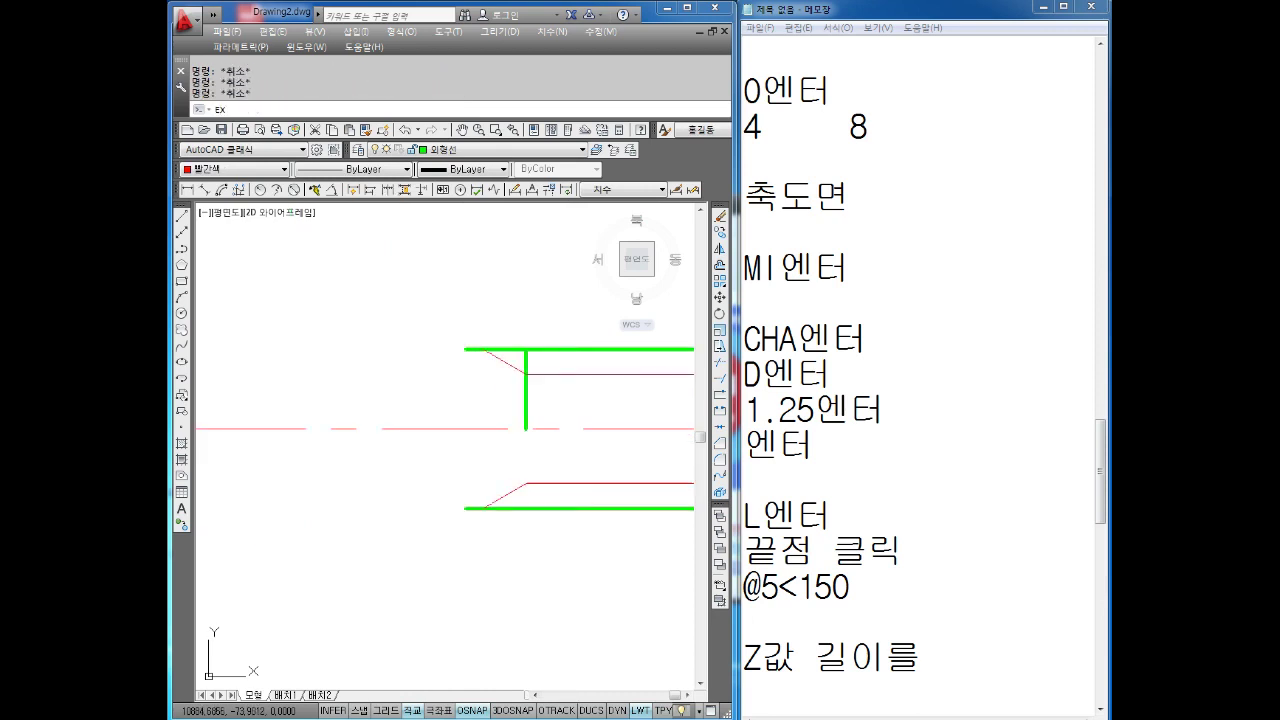
{"action": "key", "text": "Return"}
{"action": "key", "text": "Escape"}
- Undo the erased line and the earlier edit with U twice
{"action": "scroll", "coordinate": [543, 434], "scroll_direction": "down", "scroll_amount": 3}
{"action": "key", "text": "Escape"}
{"action": "key", "text": "Escape"}
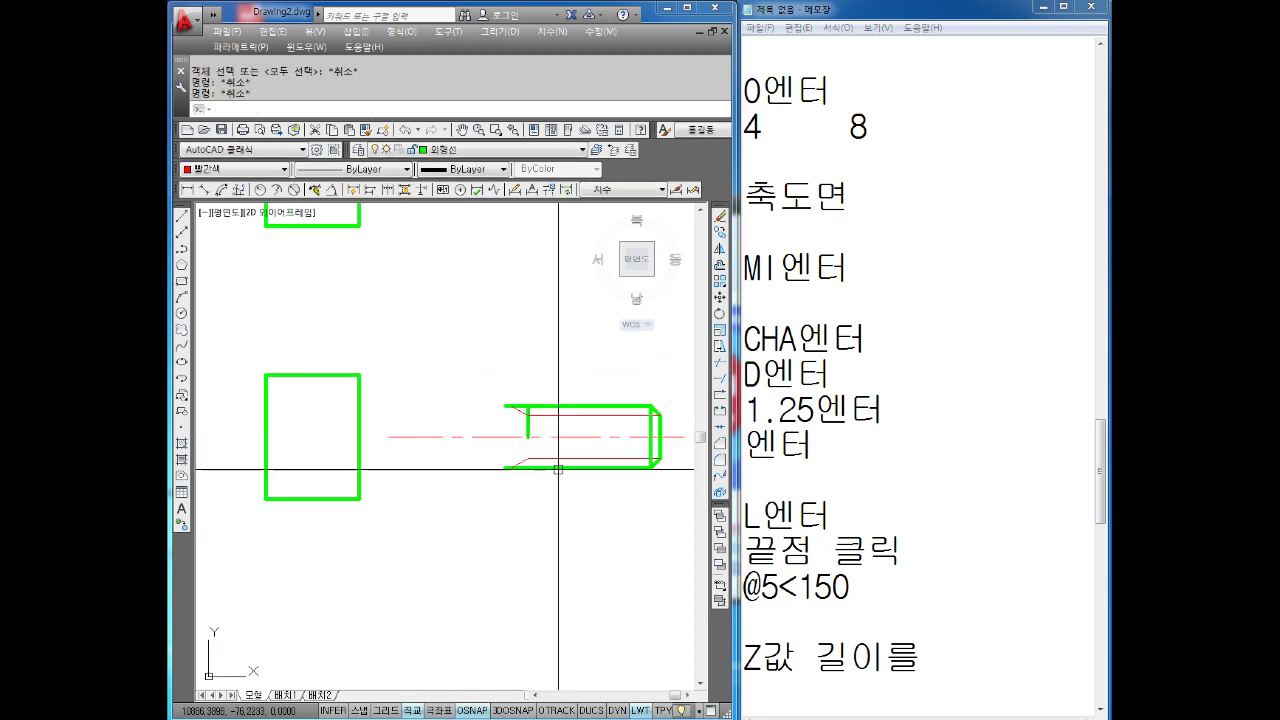
{"action": "scroll", "coordinate": [558, 469], "scroll_direction": "up", "scroll_amount": 3}
{"action": "scroll", "coordinate": [558, 469], "scroll_direction": "down", "scroll_amount": 3}
{"action": "type", "text": "u"}
{"action": "key", "text": "Return"}
{"action": "type", "text": "u"}
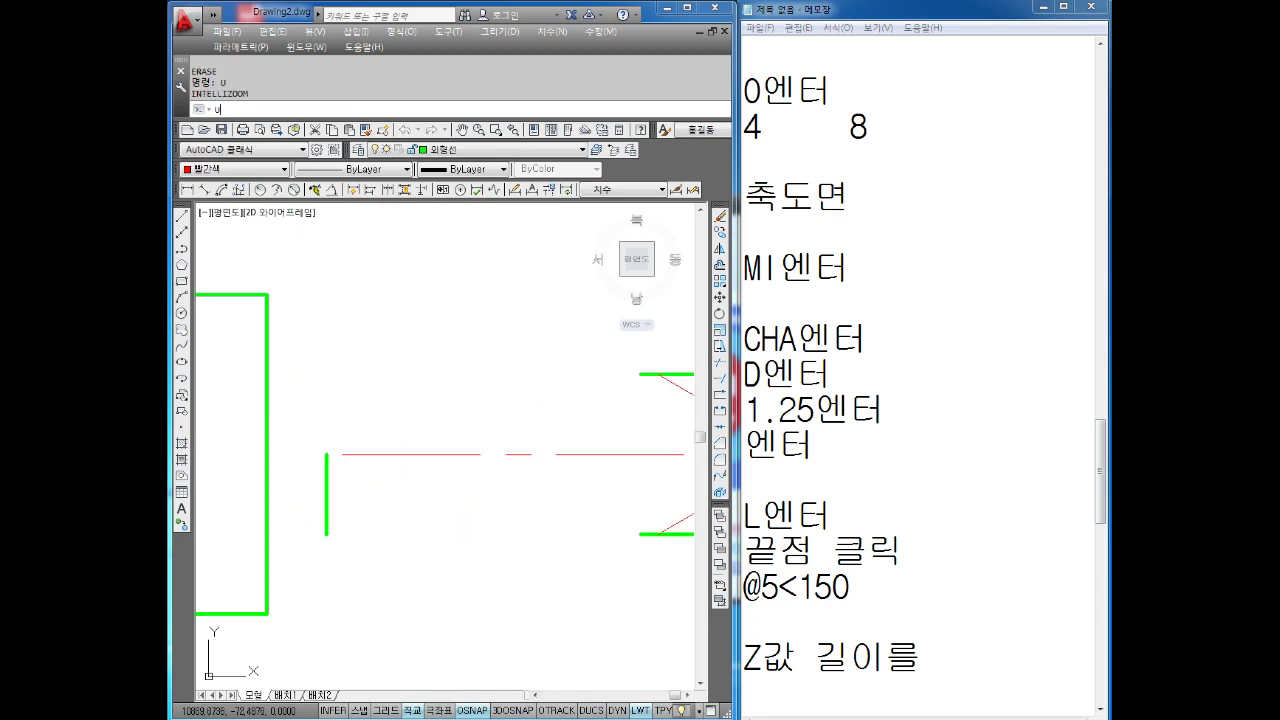
{"action": "key", "text": "Return"}
- Move the lower bolt's shank end further right to lengthen the shank
{"action": "type", "text": "u"}
{"action": "key", "text": "Escape"}
{"action": "key", "text": "Escape"}
{"action": "key", "text": "Escape"}
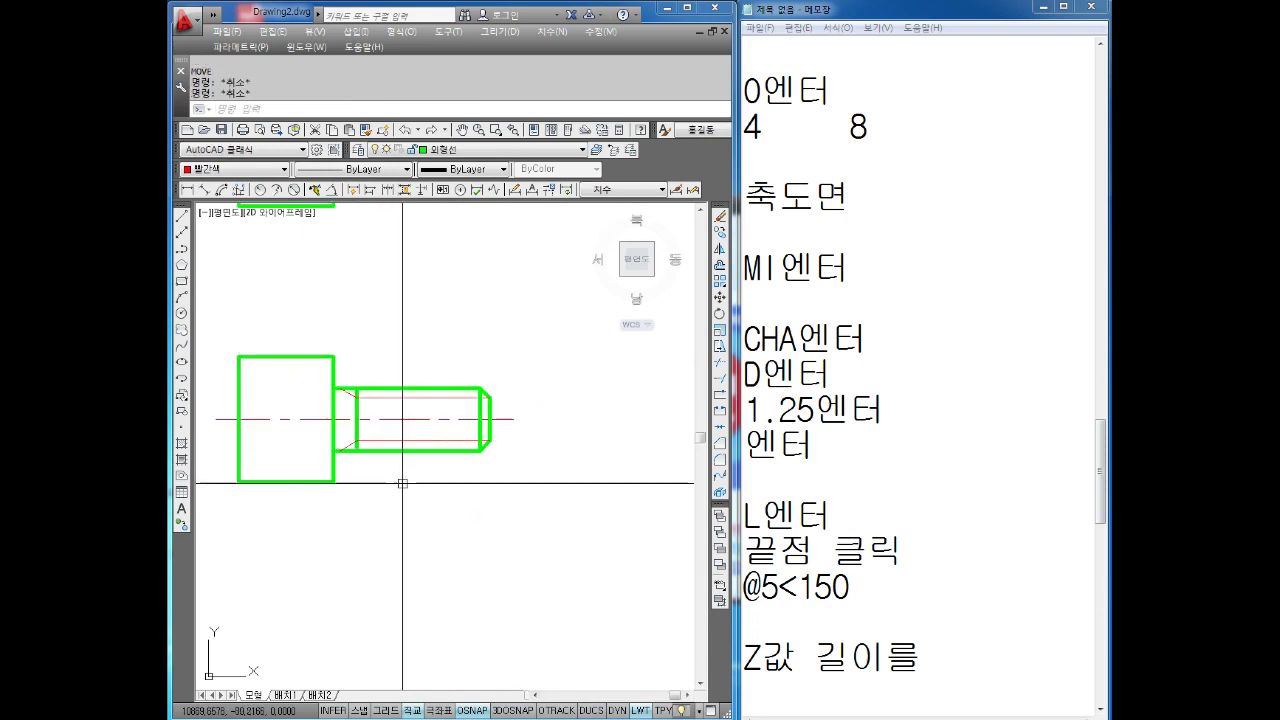
{"action": "type", "text": "M"}
{"action": "key", "text": "Return"}
{"action": "left_click", "coordinate": [530, 356]}
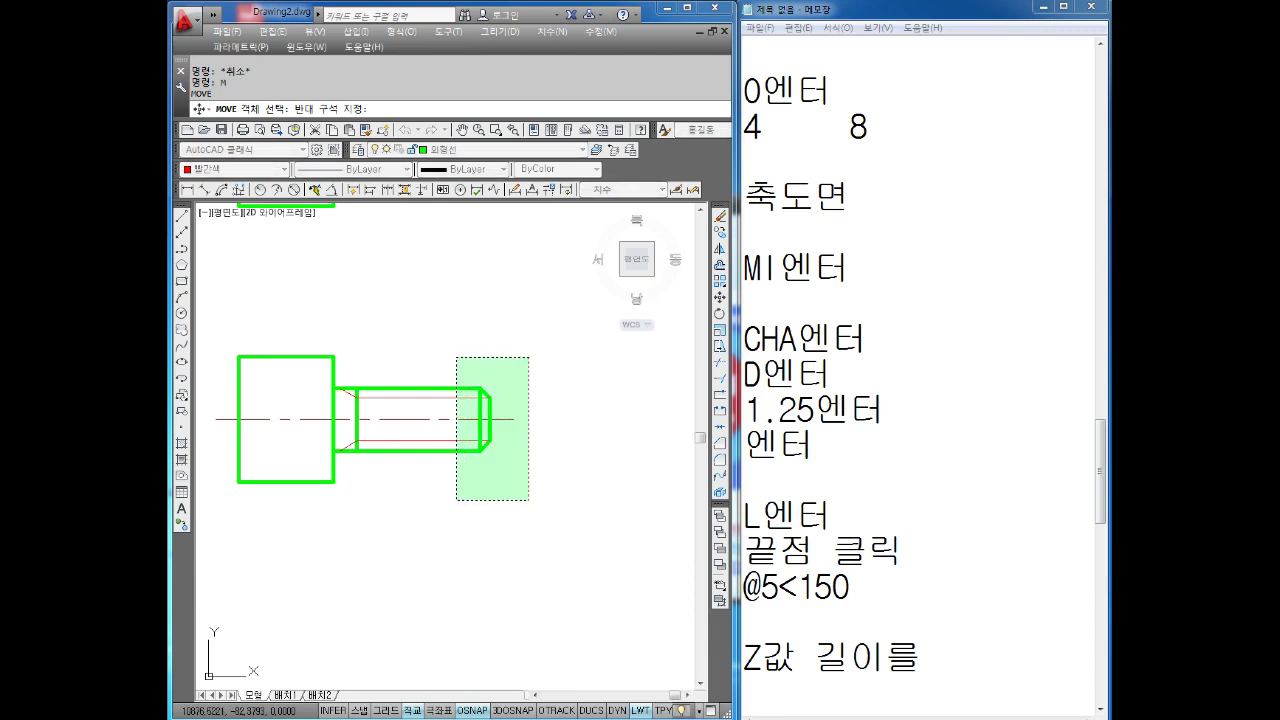
{"action": "left_click", "coordinate": [456, 501]}
{"action": "key", "text": "Return"}
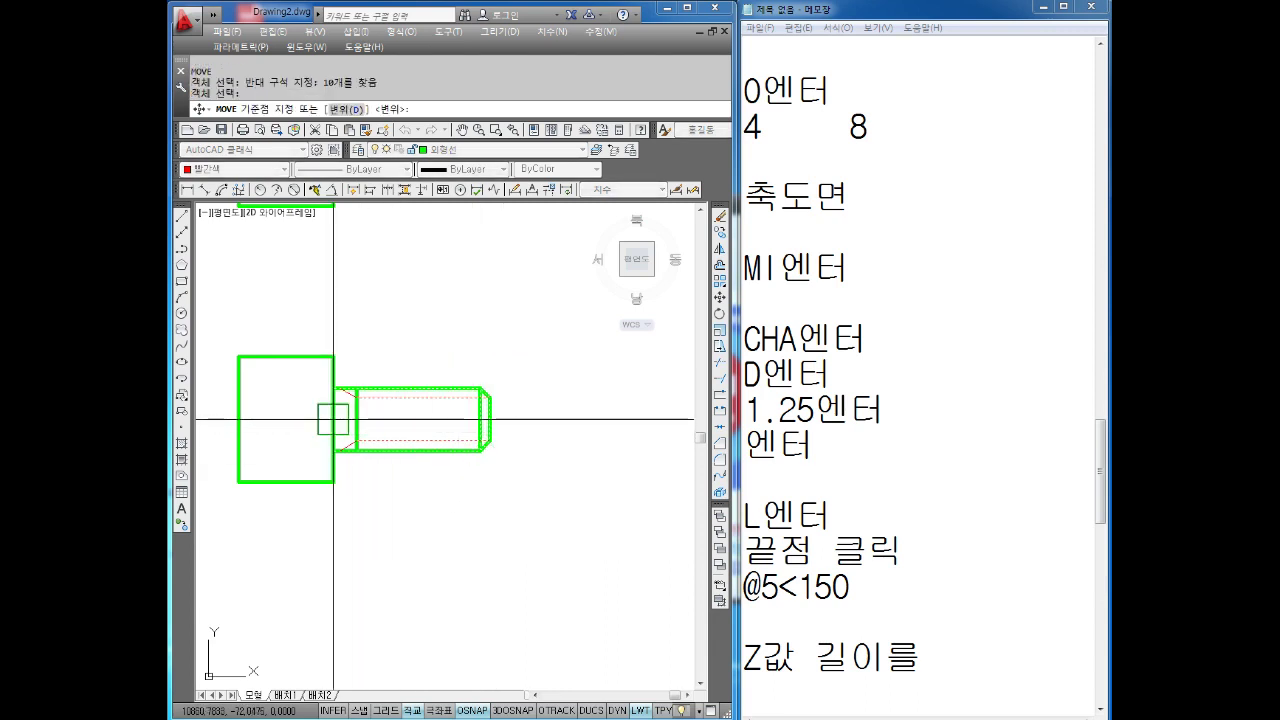
{"action": "left_click", "coordinate": [333, 419]}
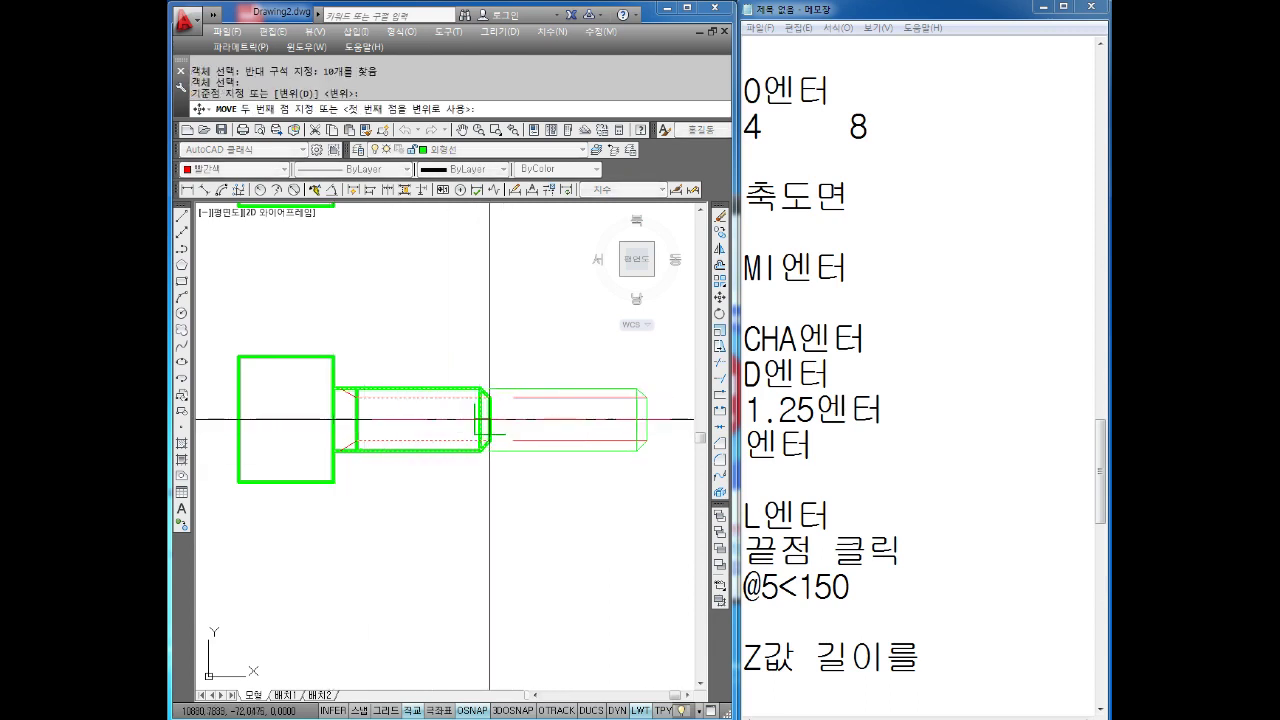
{"action": "scroll", "coordinate": [503, 423], "scroll_direction": "up", "scroll_amount": 2}
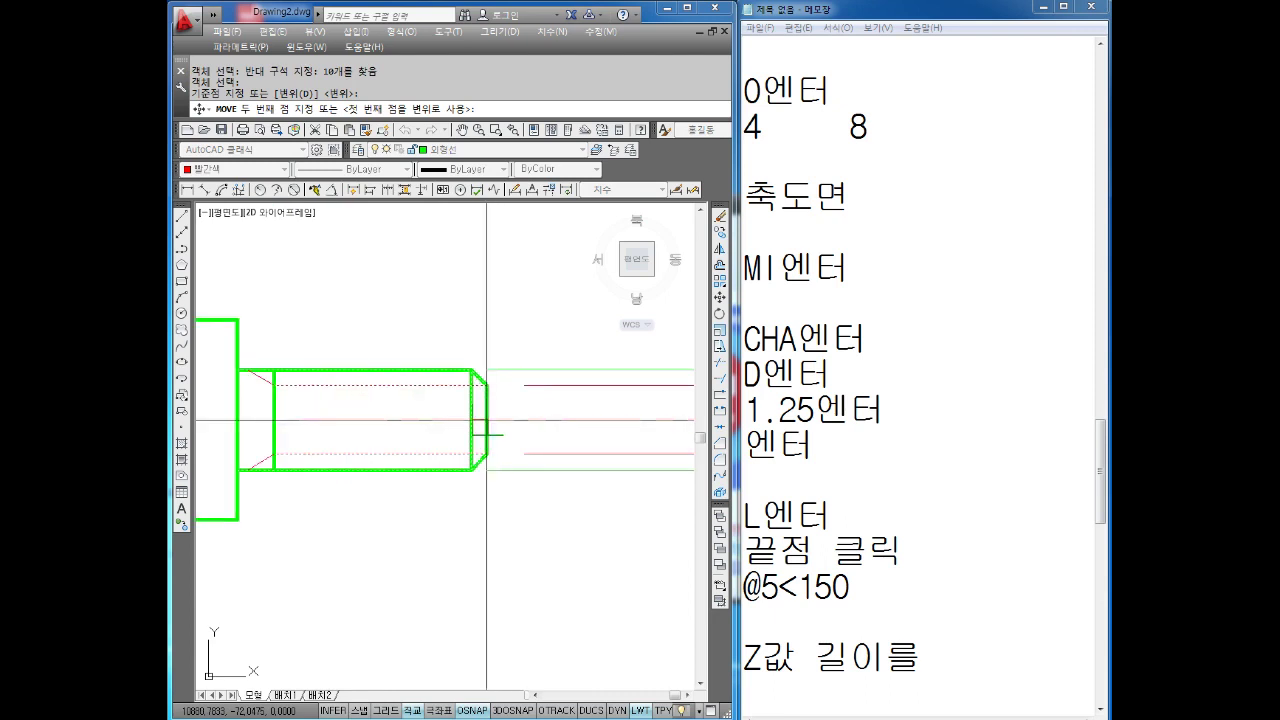
{"action": "left_click", "coordinate": [490, 423]}
{"action": "scroll", "coordinate": [472, 430], "scroll_direction": "down", "scroll_amount": 2}
{"action": "key", "text": "Escape"}
{"action": "key", "text": "Escape"}
{"action": "key", "text": "Escape"}
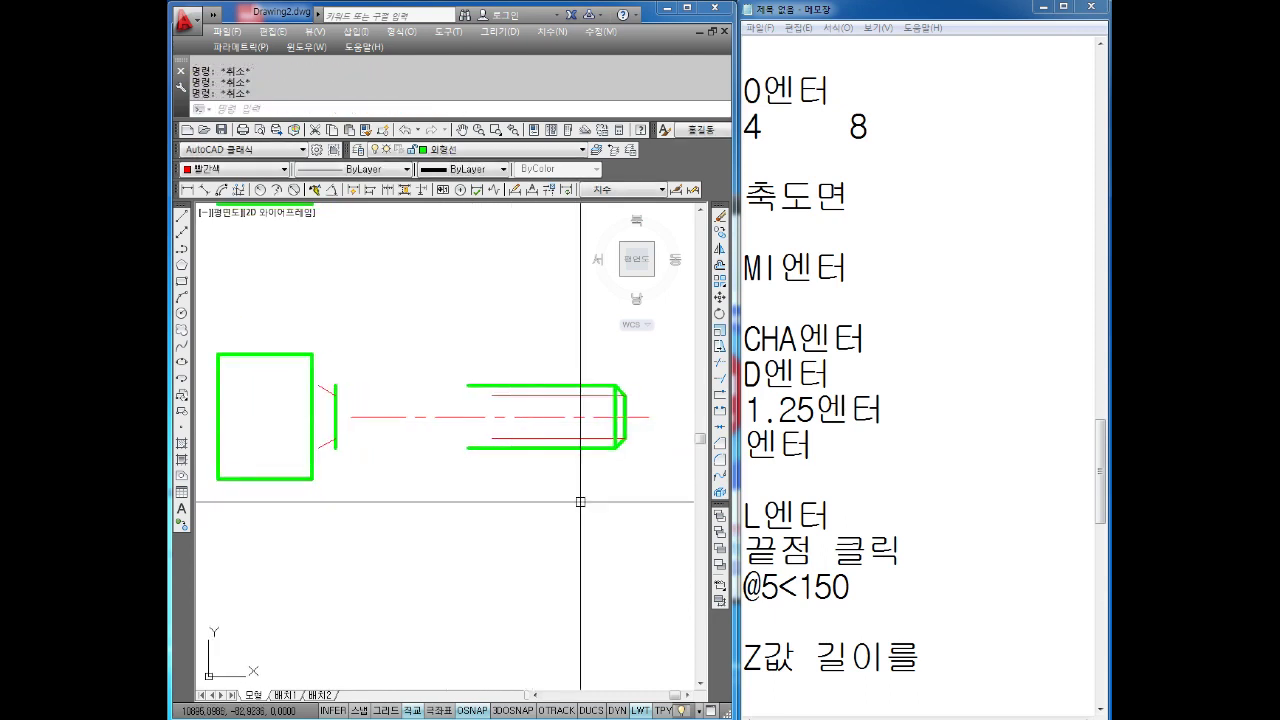
- Extend the lower shank line to the vertical boundary line
{"action": "type", "text": "z"}
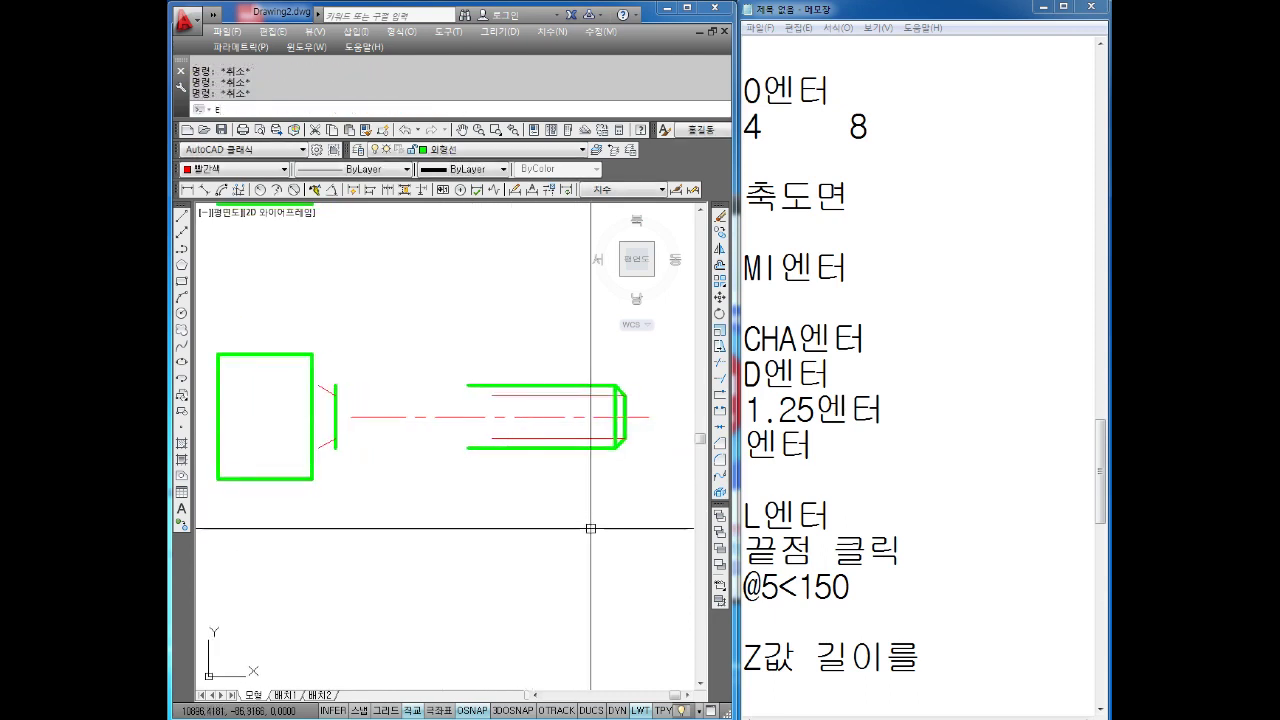
{"action": "key", "text": "Return"}
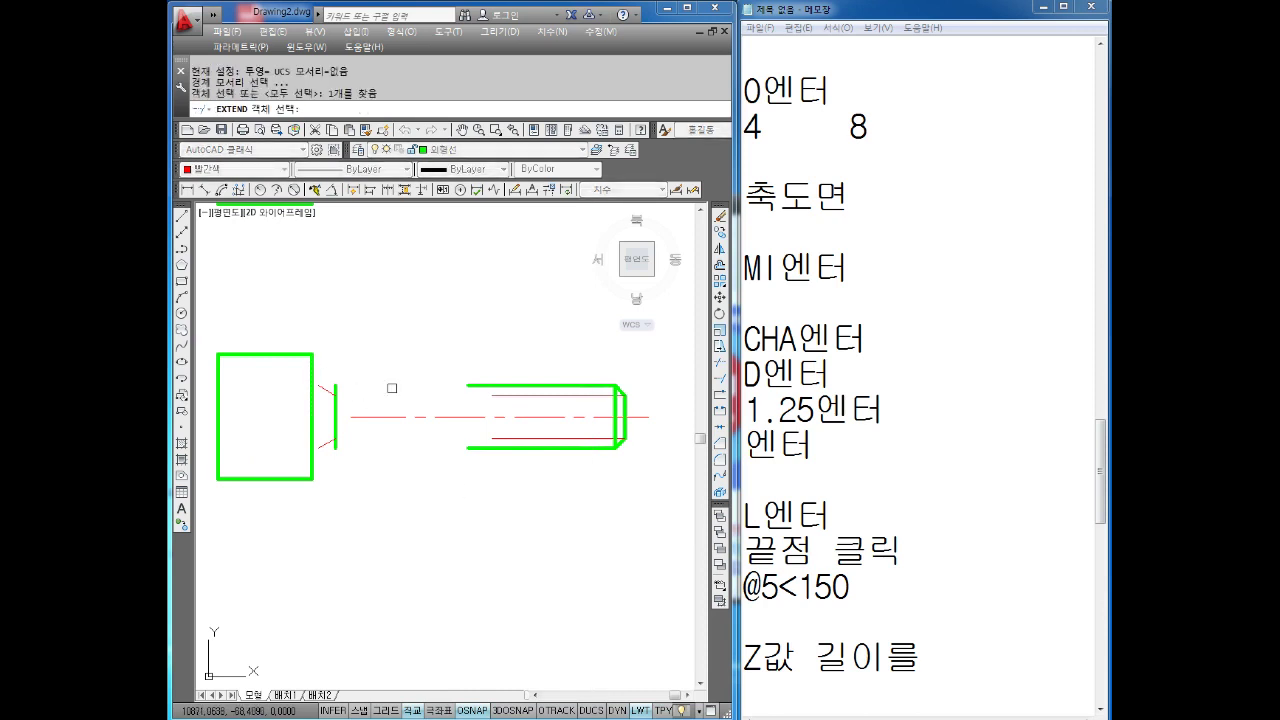
{"action": "key", "text": "Return"}
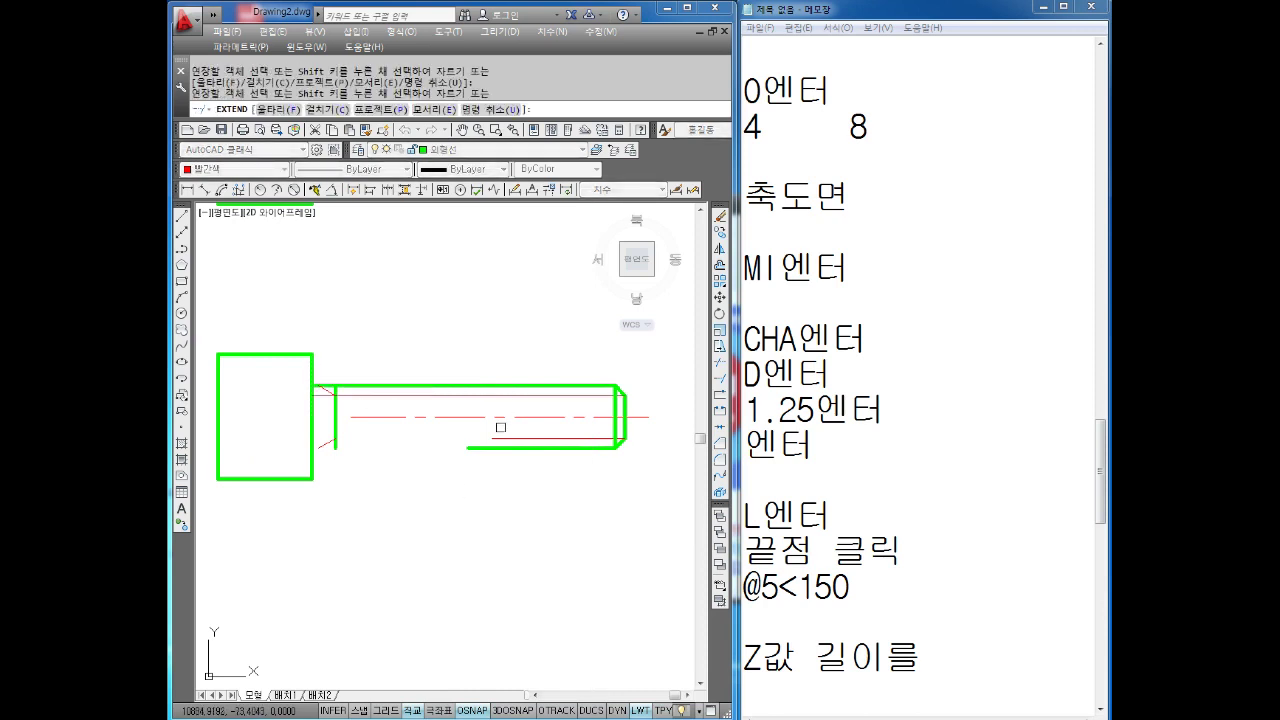
{"action": "left_click", "coordinate": [496, 438]}
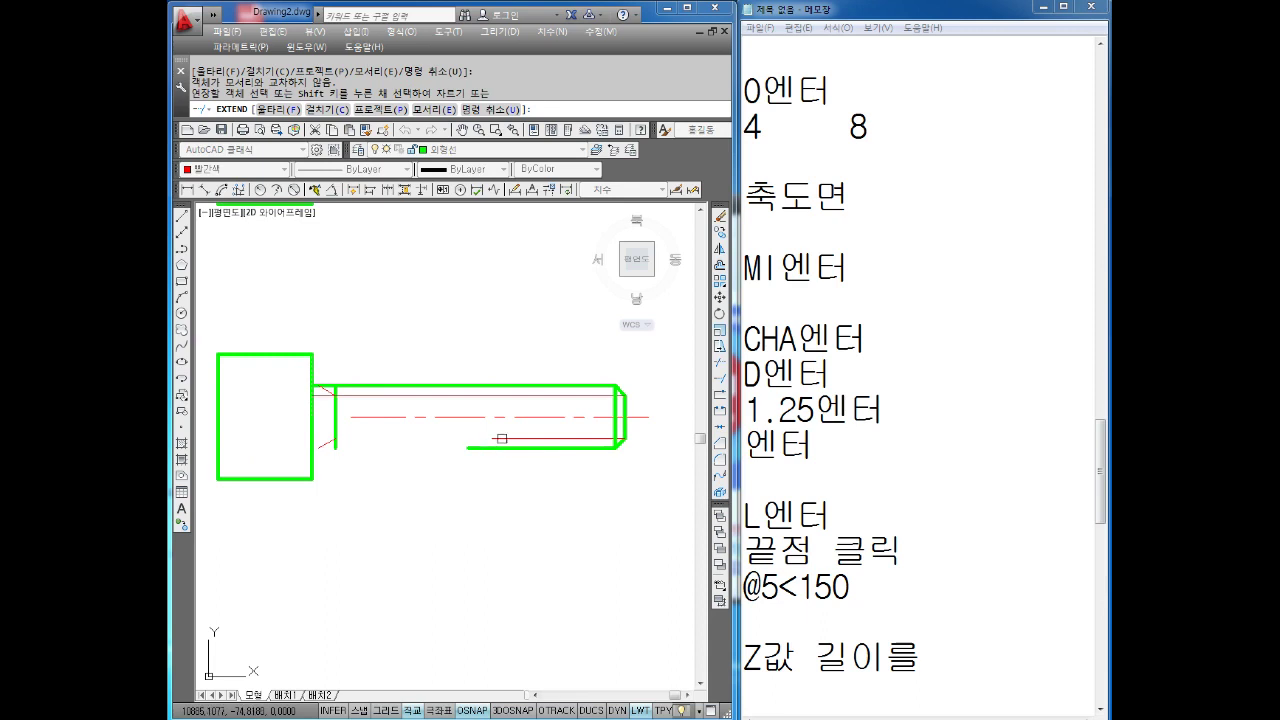
{"action": "key", "text": "Return"}
{"action": "key", "text": "Return"}
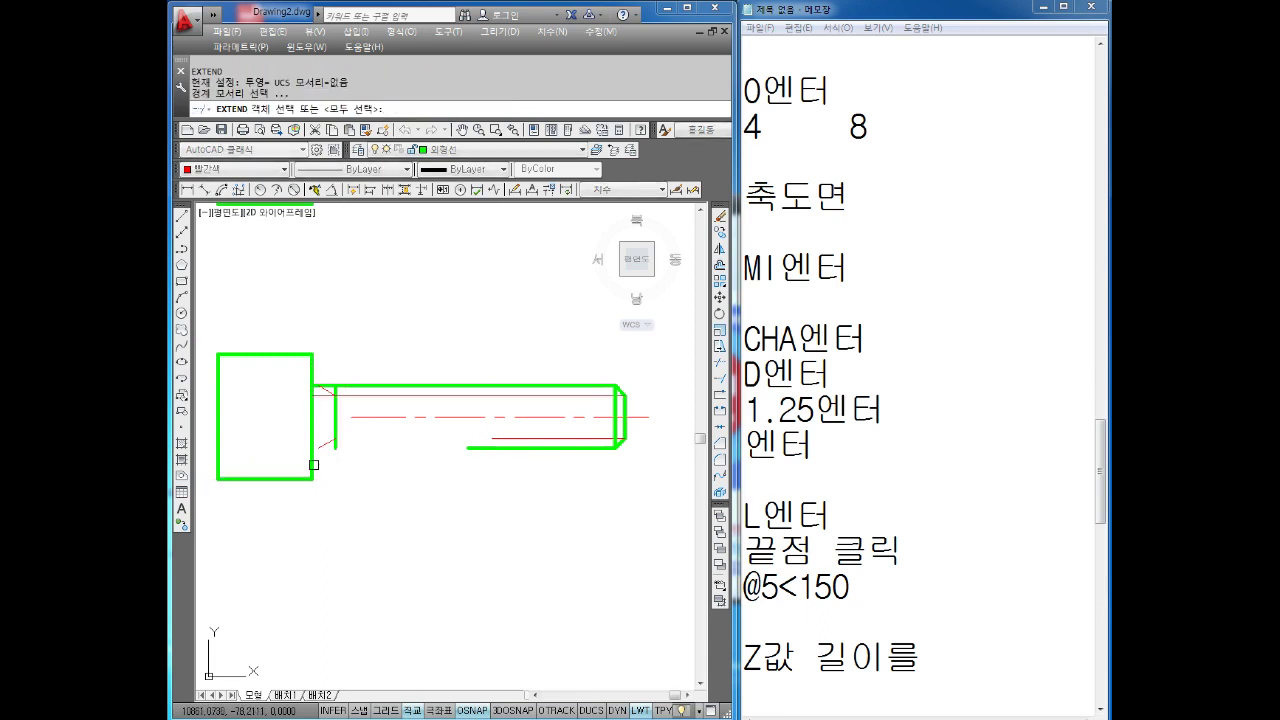
{"action": "left_click", "coordinate": [345, 460]}
{"action": "key", "text": "Return"}
{"action": "left_click", "coordinate": [504, 447]}
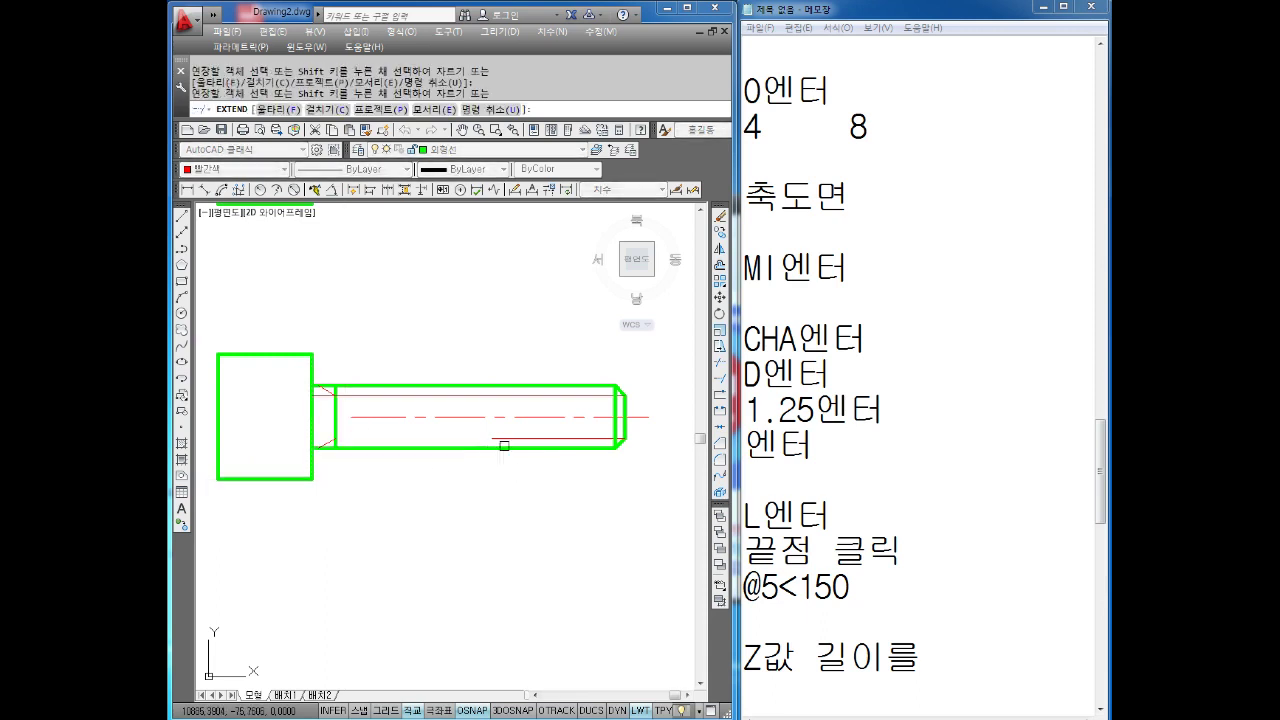
{"action": "key", "text": "Escape"}
{"action": "scroll", "coordinate": [353, 434], "scroll_direction": "up", "scroll_amount": 2}
{"action": "key", "text": "Escape"}
{"action": "key", "text": "Escape"}
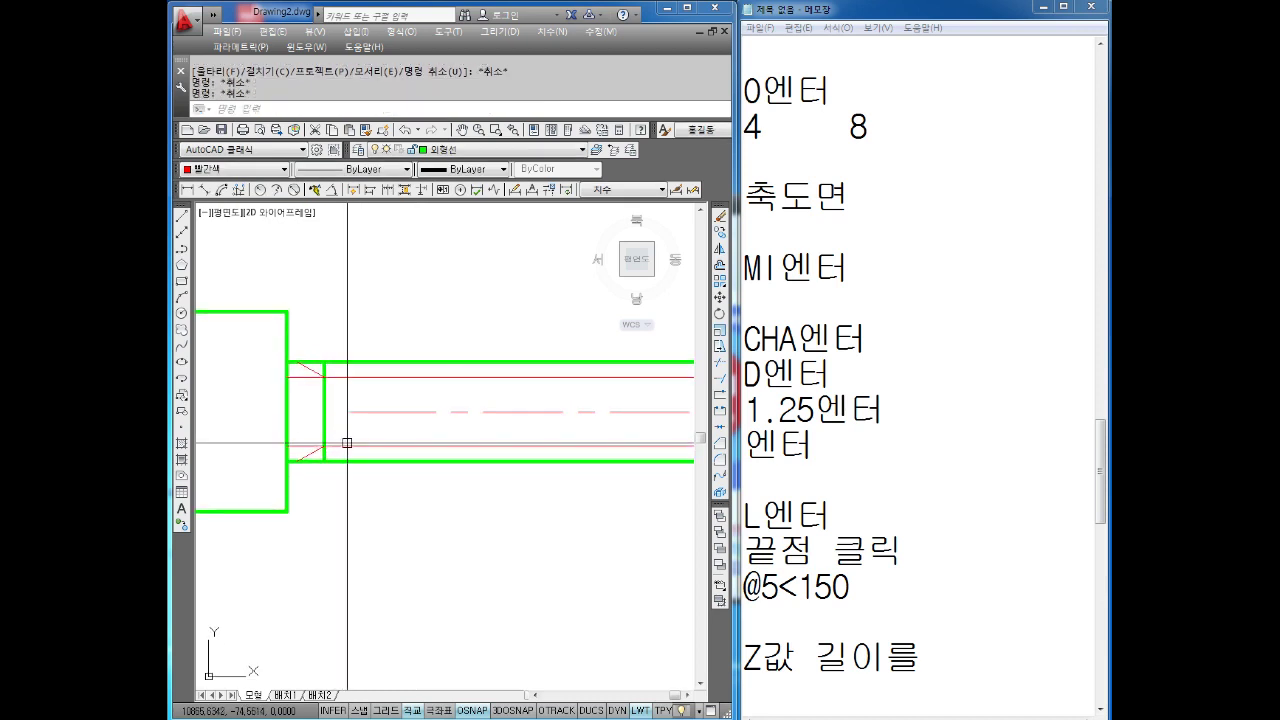
- Trim the red line stub left of the shoulder with TR
{"action": "type", "text": "TR"}
{"action": "key", "text": "Return"}
{"action": "scroll", "coordinate": [295, 430], "scroll_direction": "up", "scroll_amount": 2}
{"action": "left_click", "coordinate": [310, 371]}
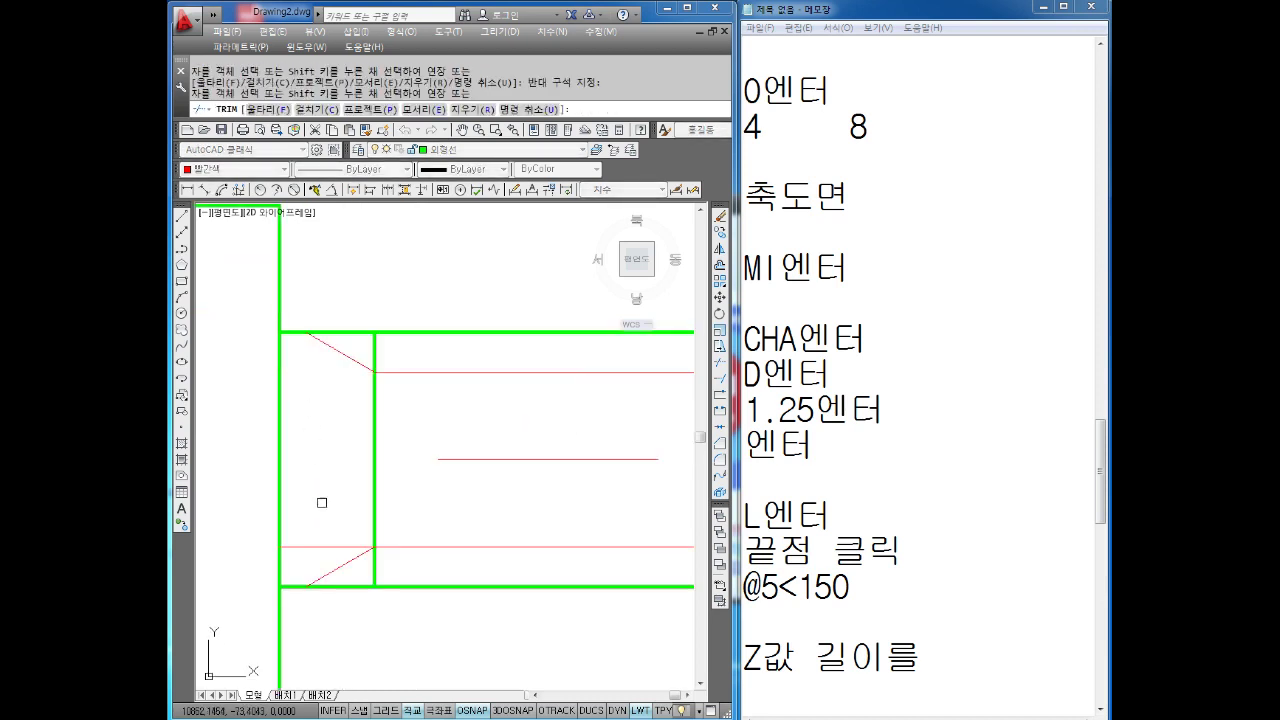
{"action": "key", "text": "Escape"}
{"action": "scroll", "coordinate": [323, 542], "scroll_direction": "down", "scroll_amount": 1}
{"action": "scroll", "coordinate": [400, 510], "scroll_direction": "down", "scroll_amount": 3}
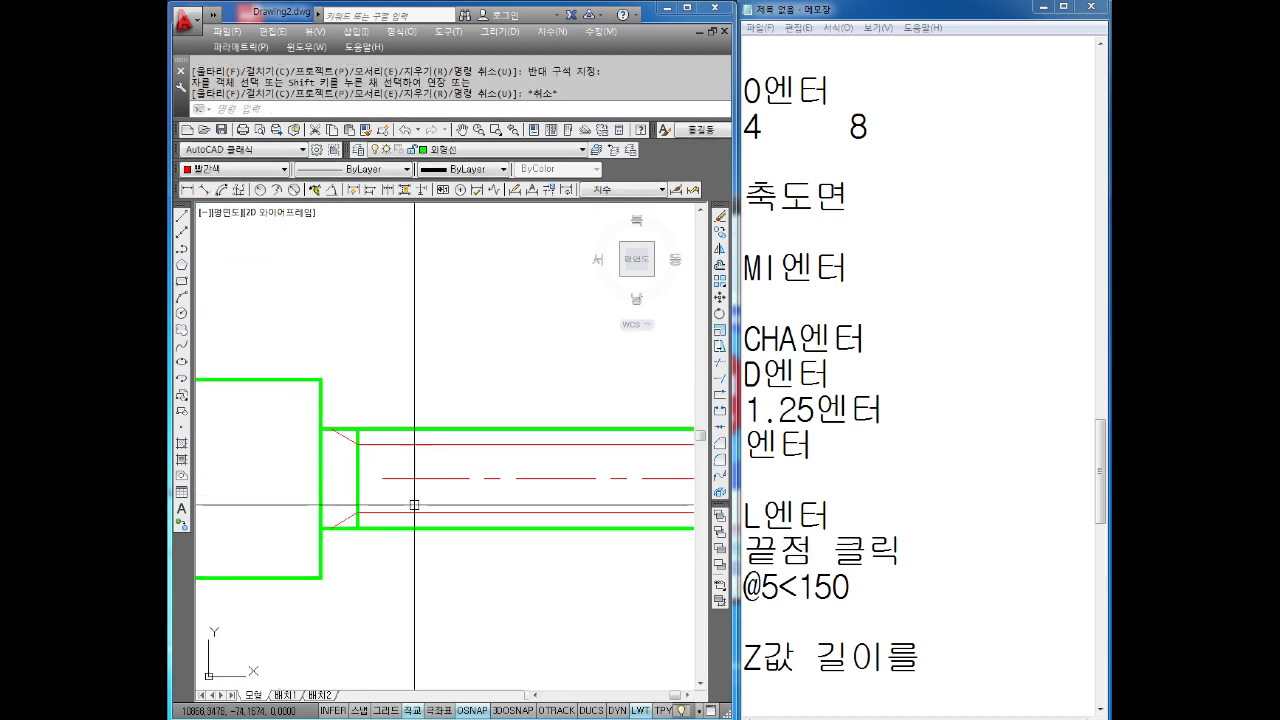
{"action": "key", "text": "Escape"}
- Stretch the lower bolt's red centre line leftward past the head
{"action": "scroll", "coordinate": [440, 503], "scroll_direction": "down", "scroll_amount": 2}
{"action": "scroll", "coordinate": [418, 481], "scroll_direction": "down", "scroll_amount": 1}
{"action": "left_click", "coordinate": [414, 461]}
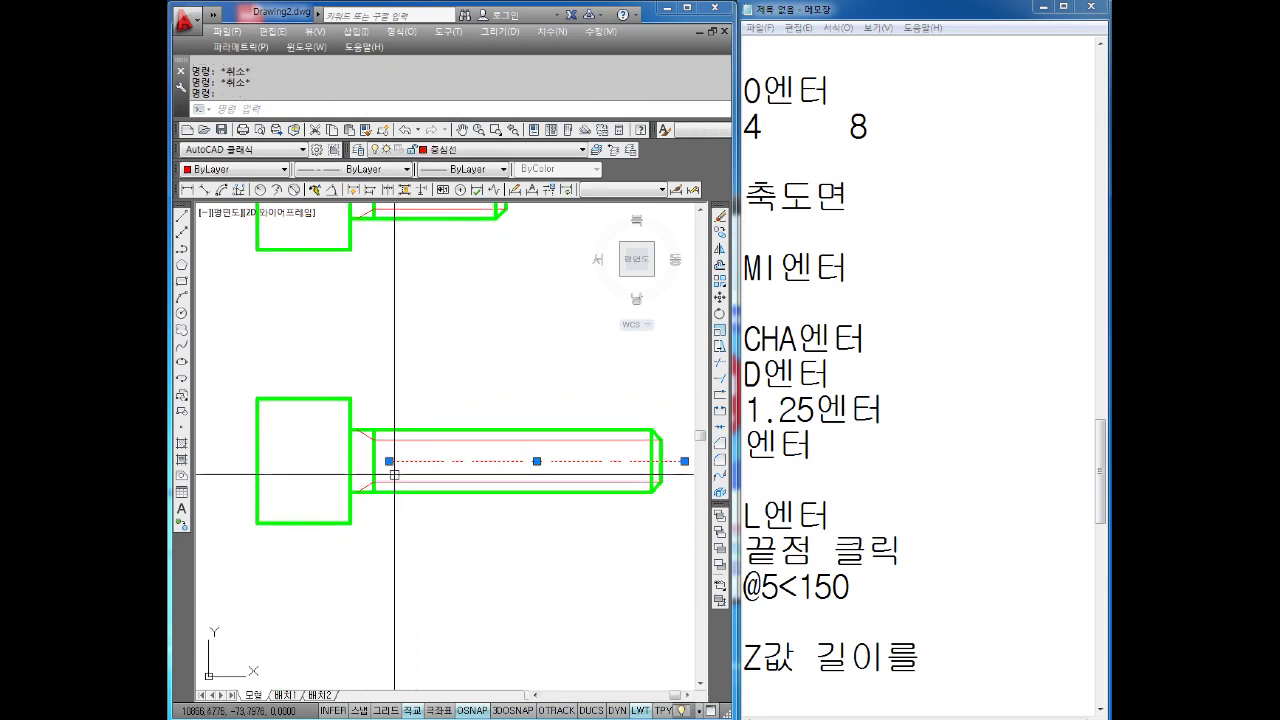
{"action": "left_click", "coordinate": [389, 461]}
{"action": "left_click", "coordinate": [257, 461]}
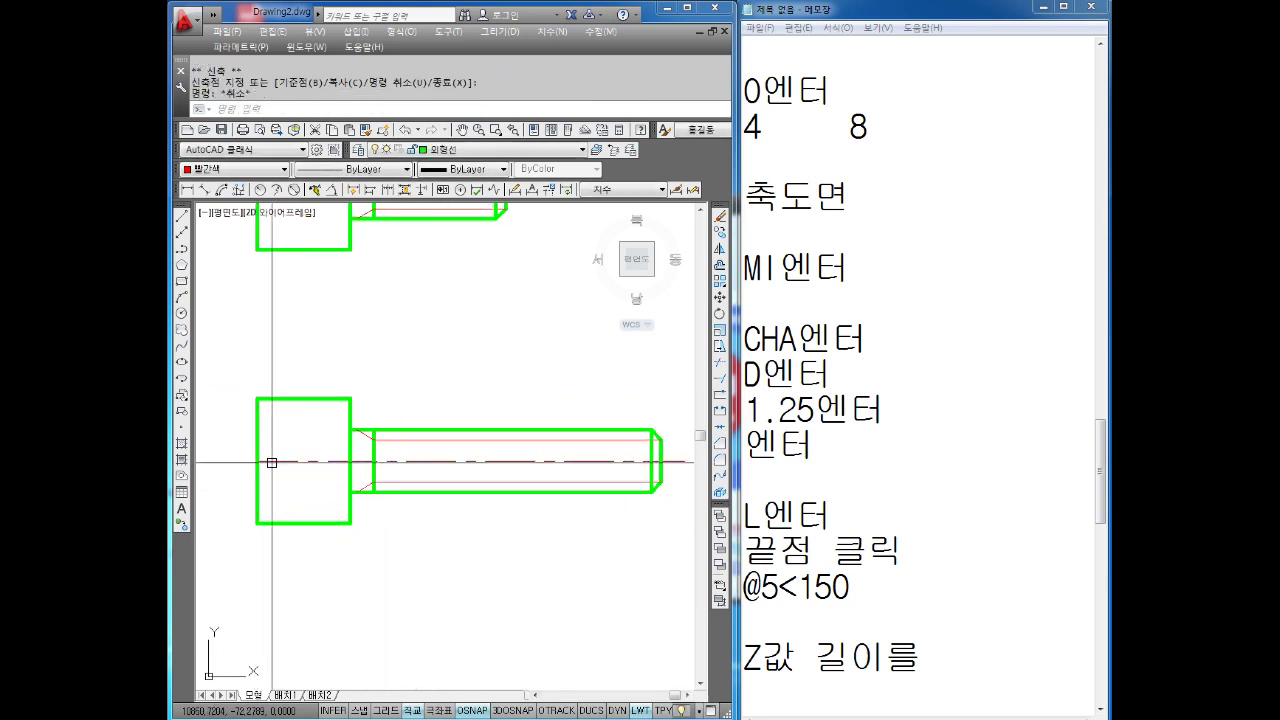
{"action": "left_click", "coordinate": [257, 461]}
{"action": "left_click", "coordinate": [229, 461]}
{"action": "type", "text": "3"}
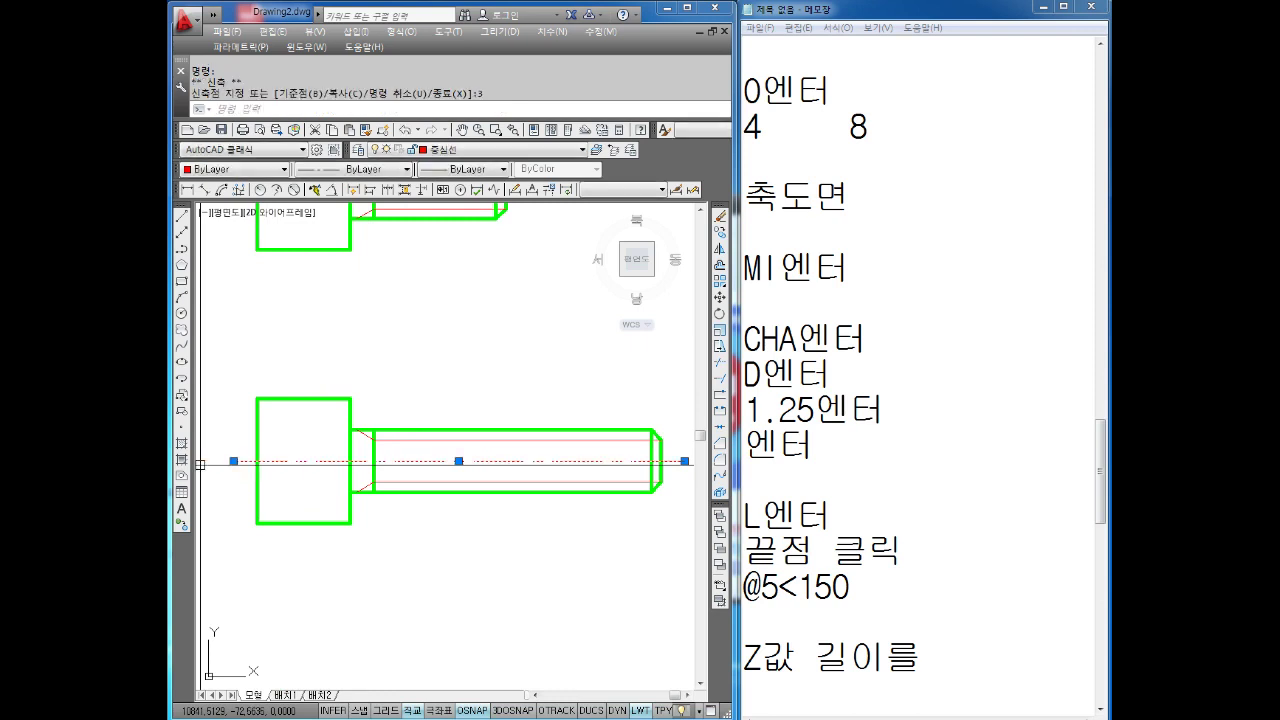
{"action": "key", "text": "Escape"}
{"action": "key", "text": "Escape"}
{"action": "middle_click_drag", "start_coordinate": [388, 501], "coordinate": [384, 460]}
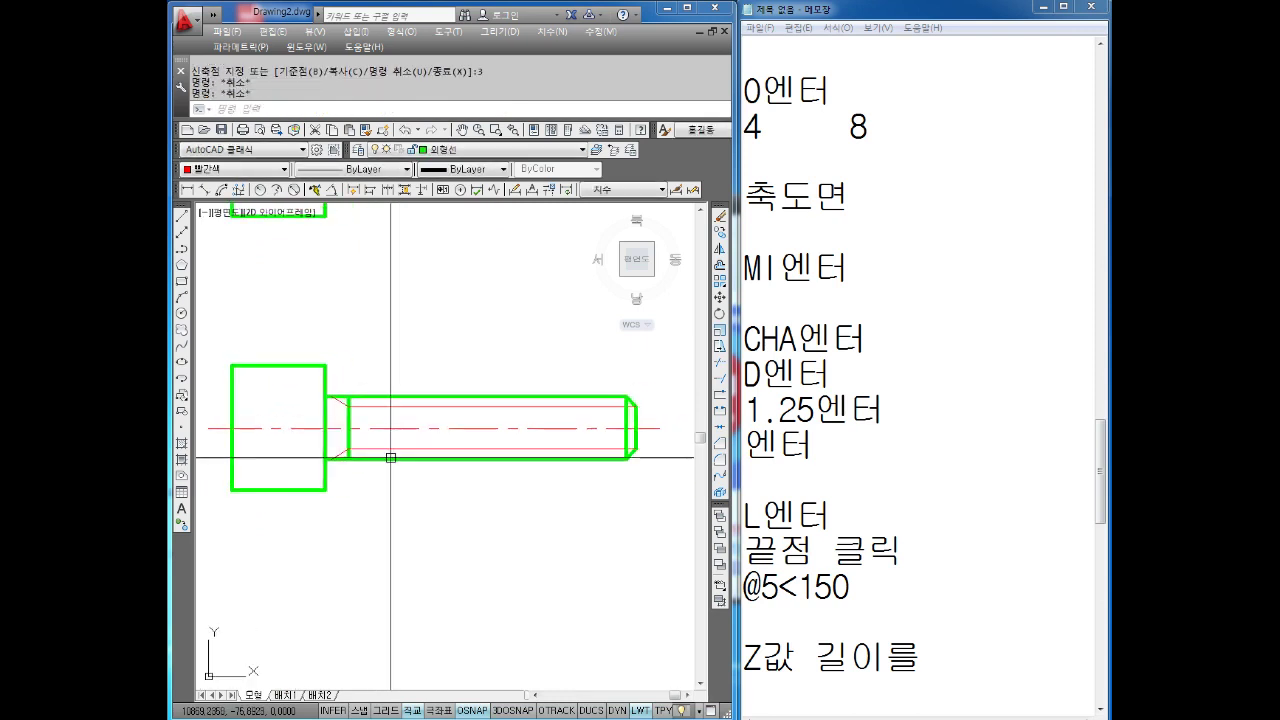
{"action": "scroll", "coordinate": [402, 497], "scroll_direction": "down", "scroll_amount": 2}
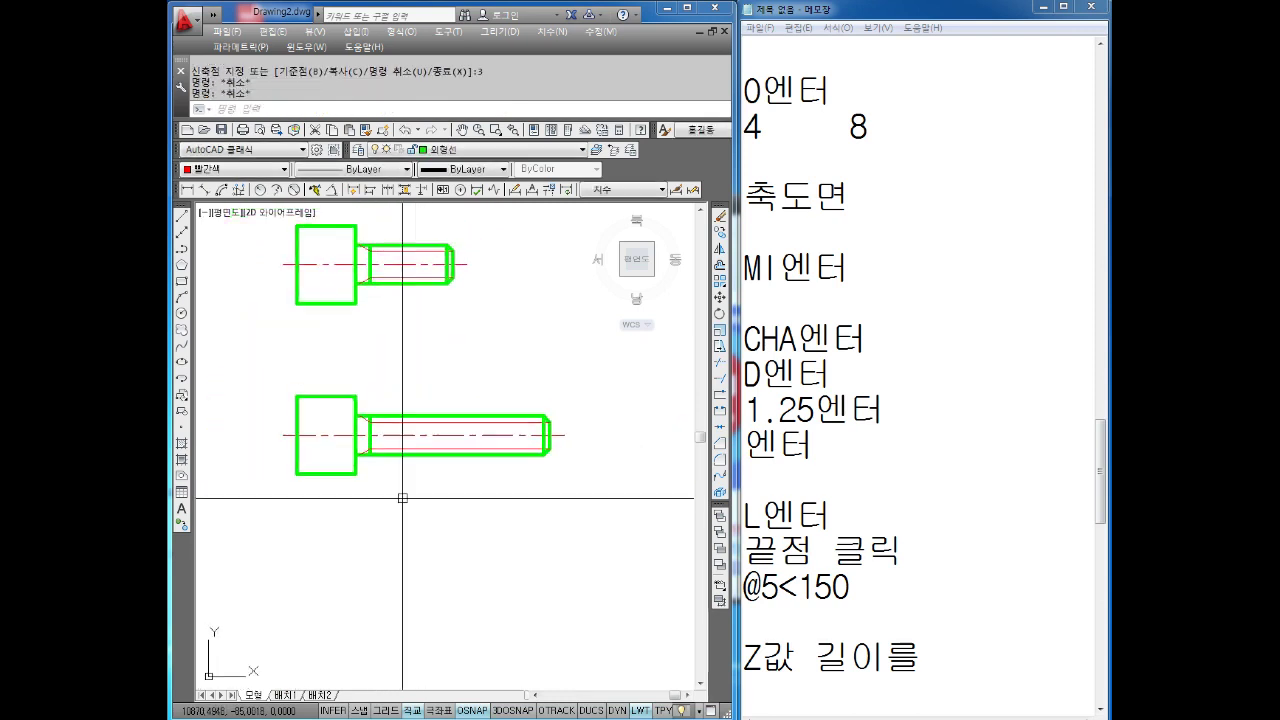
- Dimension the lower bolt's shank as 40 below it, discarding the overall 52 trial
{"action": "left_click", "coordinate": [186, 189]}
{"action": "scroll", "coordinate": [524, 465], "scroll_direction": "up", "scroll_amount": 4}
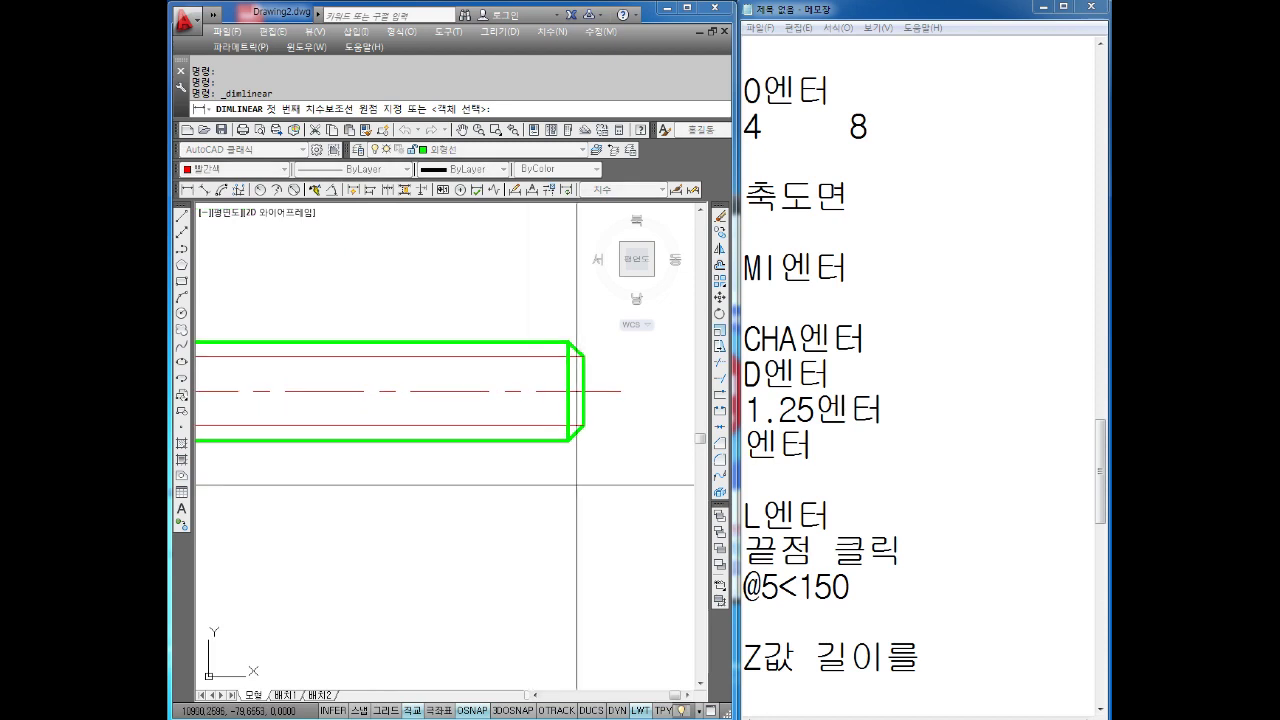
{"action": "left_click", "coordinate": [584, 427]}
{"action": "scroll", "coordinate": [584, 427], "scroll_direction": "down", "scroll_amount": 2}
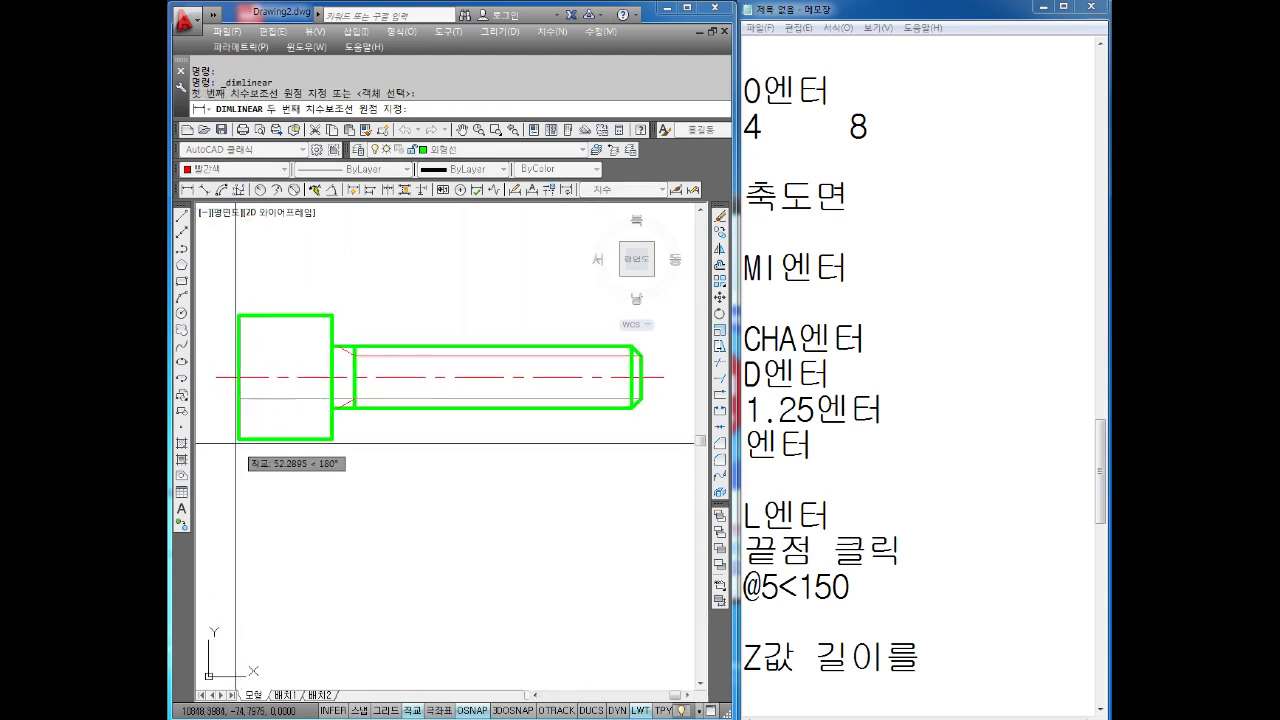
{"action": "left_click", "coordinate": [237, 441]}
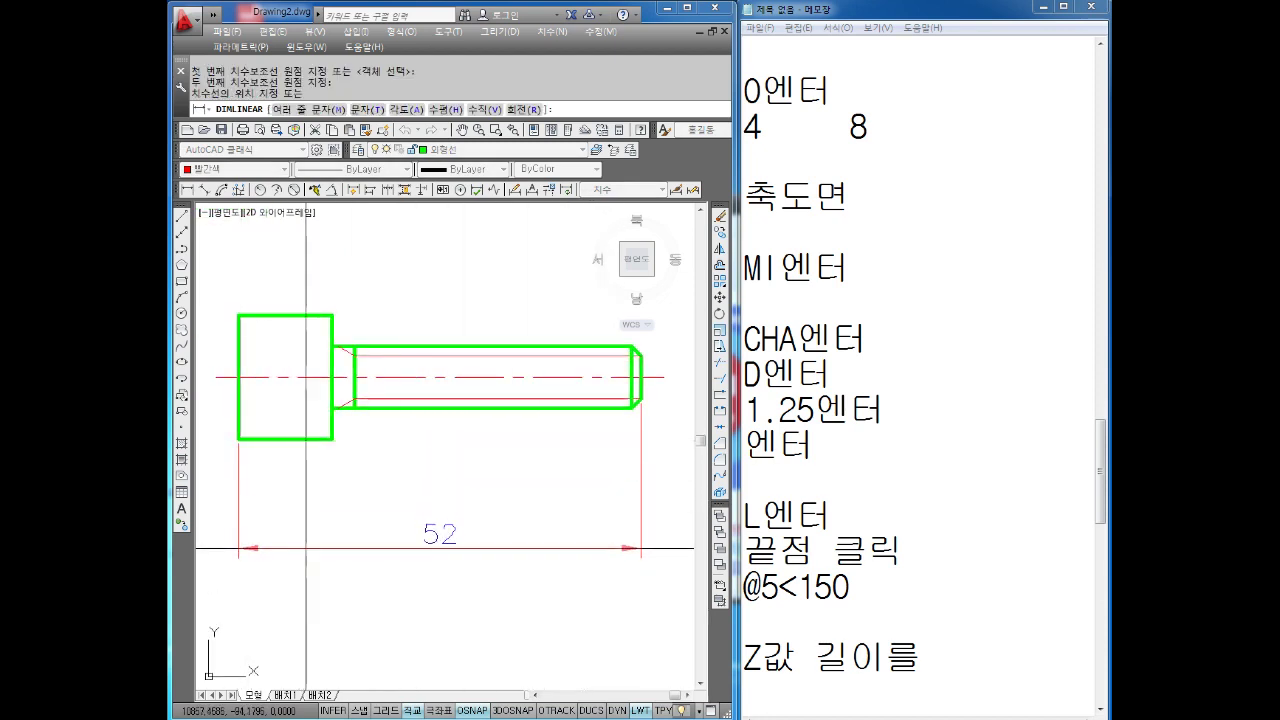
{"action": "key", "text": "Escape"}
{"action": "key", "text": "Return"}
{"action": "scroll", "coordinate": [658, 424], "scroll_direction": "up", "scroll_amount": 2}
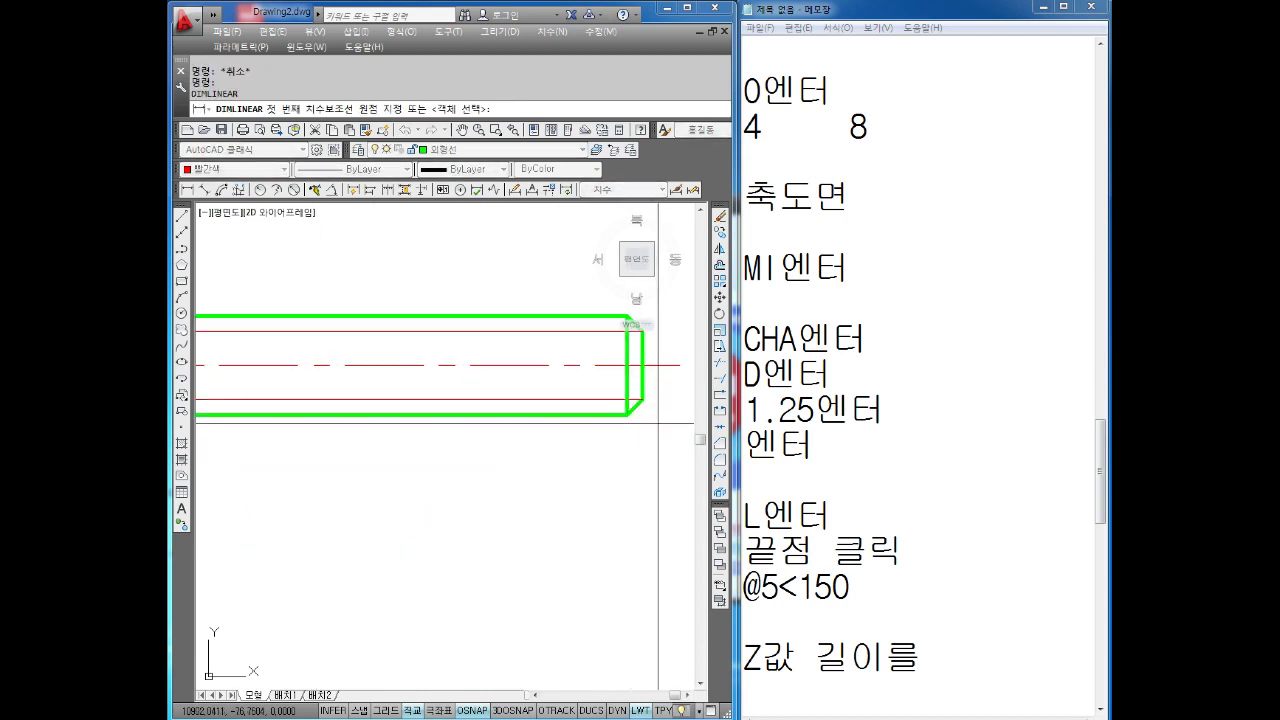
{"action": "left_click", "coordinate": [643, 398]}
{"action": "scroll", "coordinate": [643, 398], "scroll_direction": "down", "scroll_amount": 2}
{"action": "scroll", "coordinate": [543, 491], "scroll_direction": "up", "scroll_amount": 2}
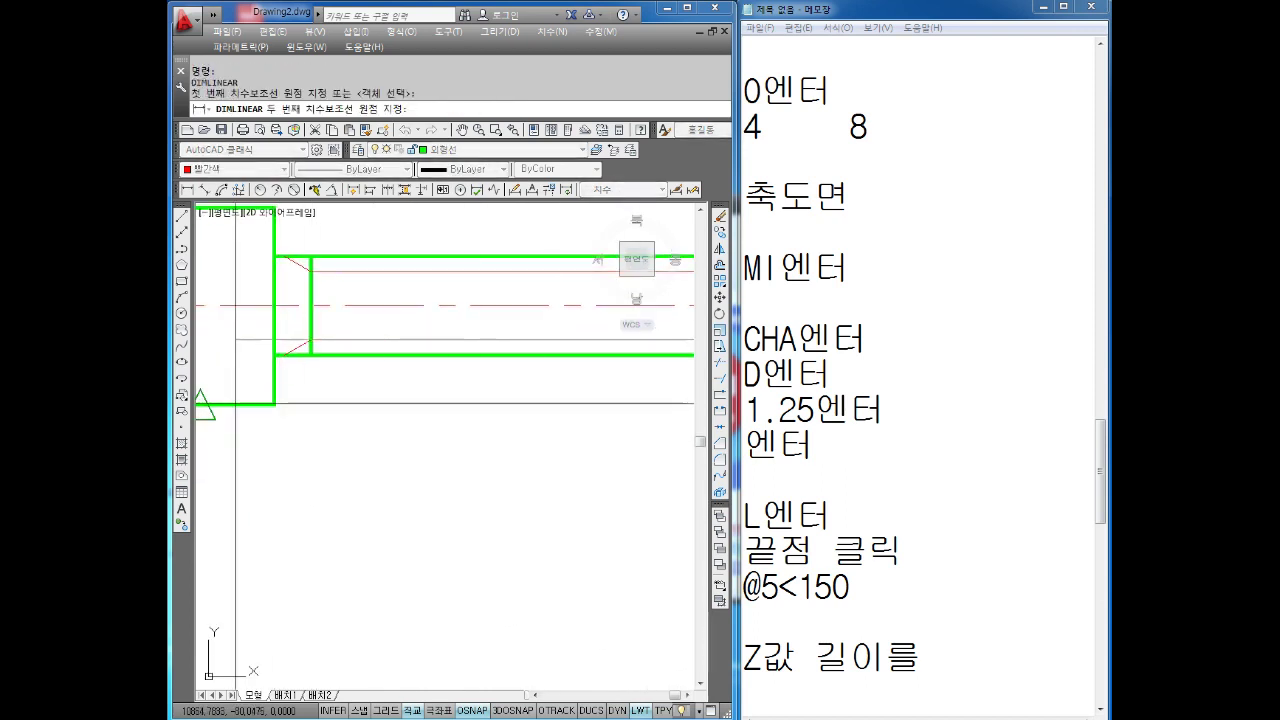
{"action": "left_click", "coordinate": [274, 404]}
{"action": "scroll", "coordinate": [274, 404], "scroll_direction": "down", "scroll_amount": 2}
{"action": "left_click", "coordinate": [380, 512]}
{"action": "key", "text": "Escape"}
- Dimension the upper bolt's shank as 20 below it, replacing the wrong 19.648 one
{"action": "middle_click_drag", "start_coordinate": [337, 441], "coordinate": [383, 535]}
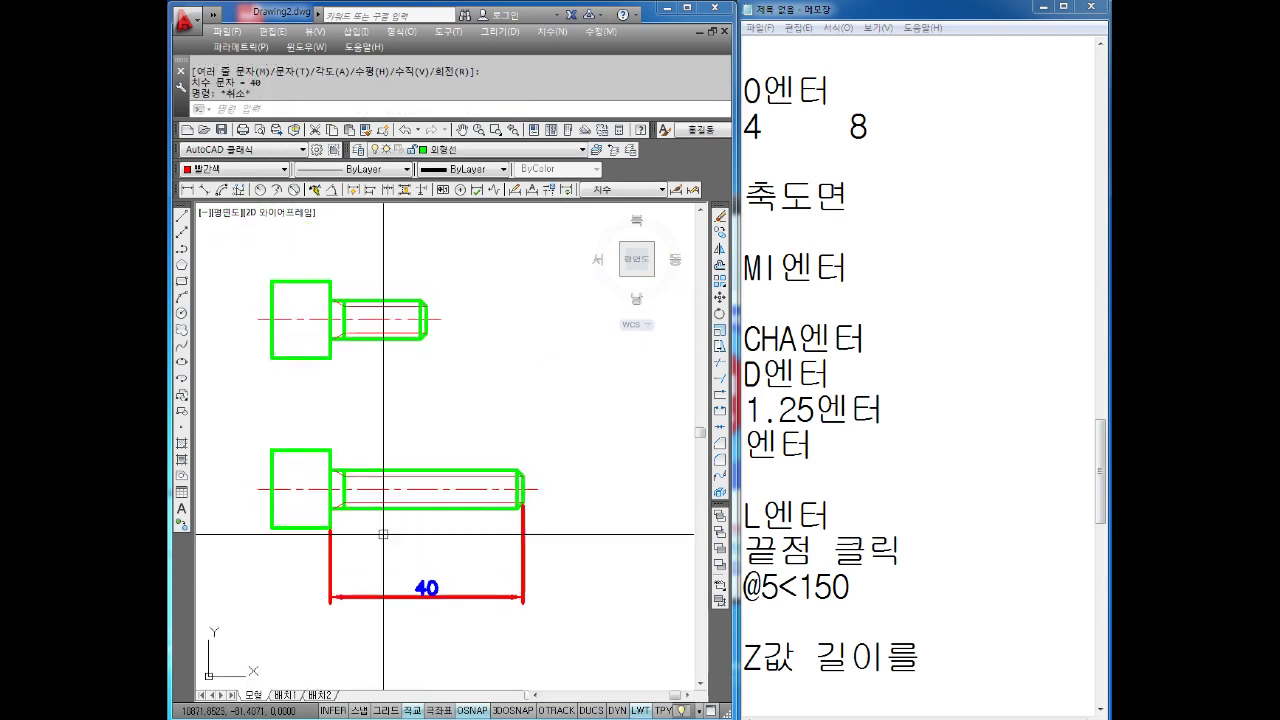
{"action": "key", "text": "Return"}
{"action": "scroll", "coordinate": [461, 363], "scroll_direction": "up", "scroll_amount": 2}
{"action": "scroll", "coordinate": [461, 363], "scroll_direction": "up", "scroll_amount": 2}
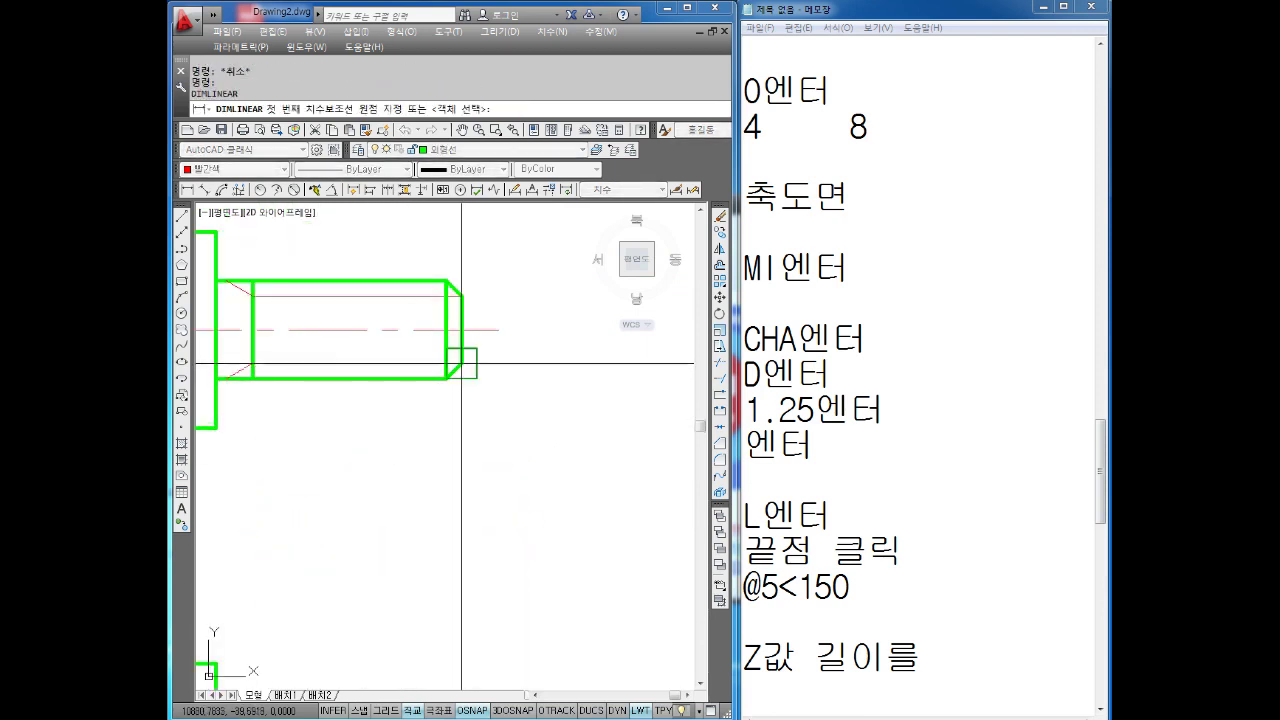
{"action": "left_click", "coordinate": [461, 363]}
{"action": "middle_click_drag", "start_coordinate": [400, 450], "coordinate": [464, 450]}
{"action": "left_click", "coordinate": [291, 378]}
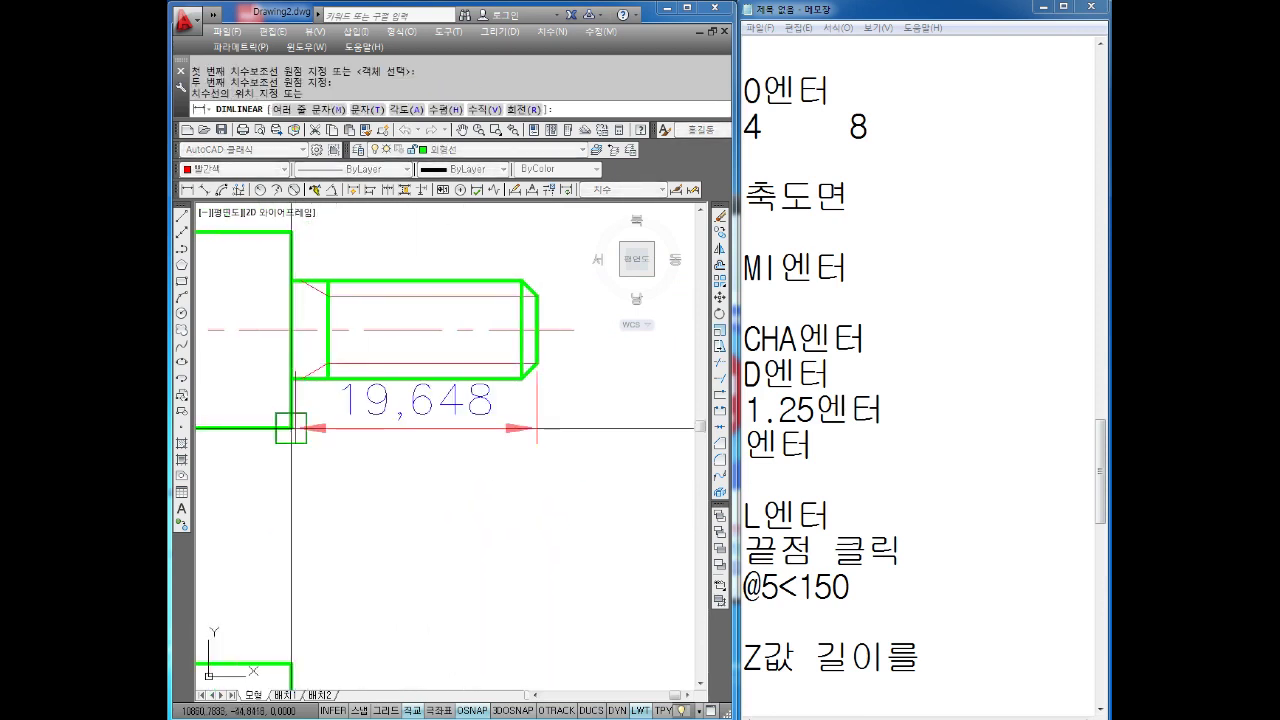
{"action": "key", "text": "Escape"}
{"action": "key", "text": "Return"}
{"action": "left_click", "coordinate": [291, 378]}
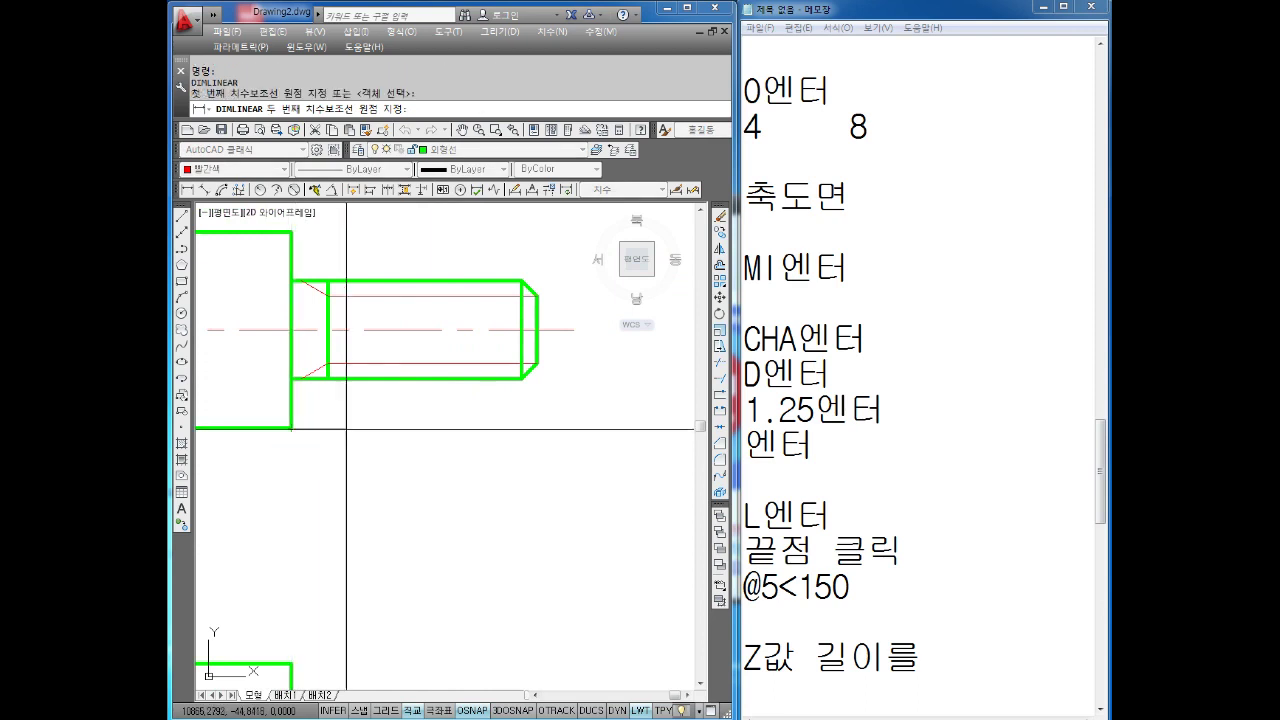
{"action": "left_click", "coordinate": [540, 378]}
{"action": "left_click", "coordinate": [430, 471]}
{"action": "key", "text": "Escape"}
{"action": "scroll", "coordinate": [488, 524], "scroll_direction": "down", "scroll_amount": 4}
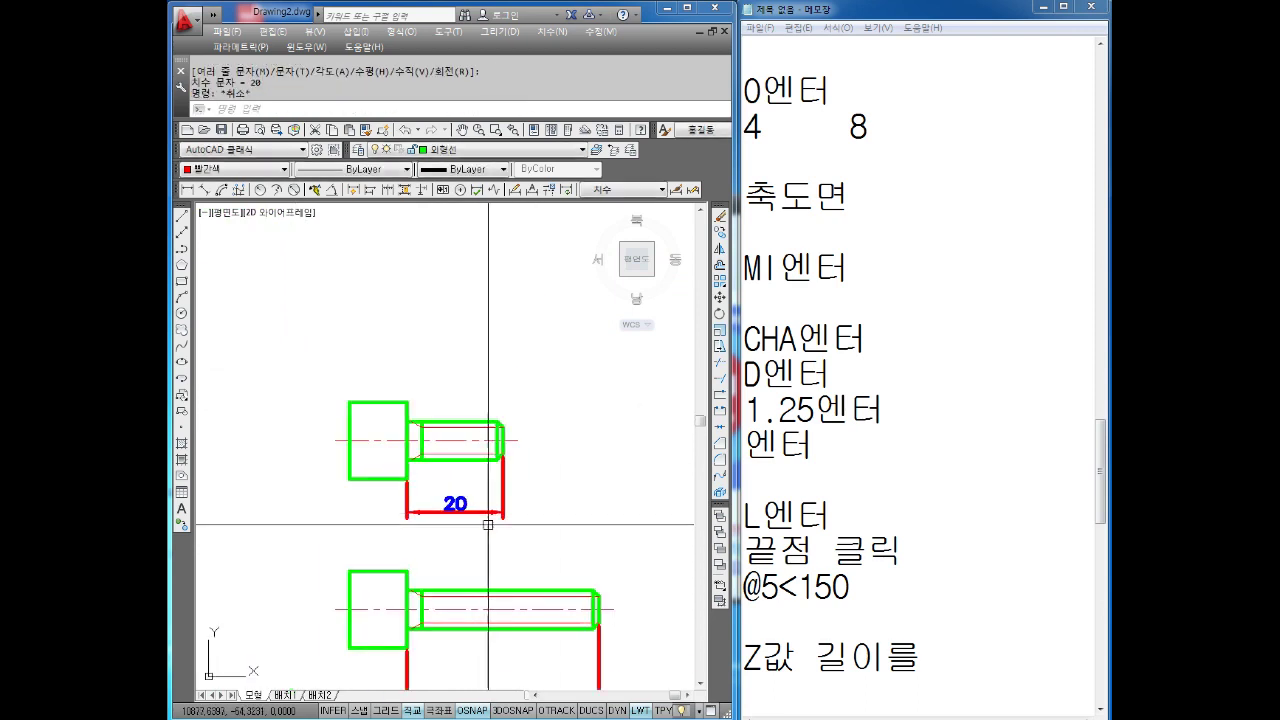
{"action": "middle_click_drag", "start_coordinate": [488, 524], "coordinate": [423, 440]}
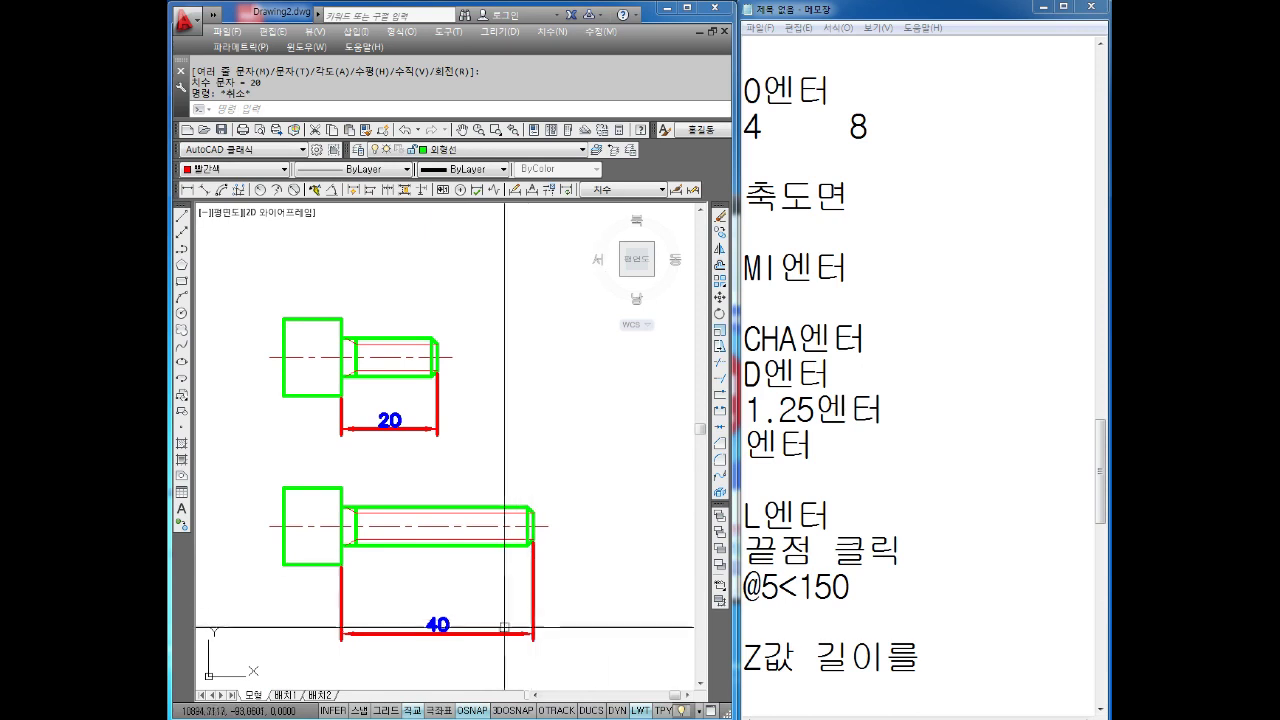
{"action": "middle_click_drag", "start_coordinate": [503, 602], "coordinate": [514, 476]}
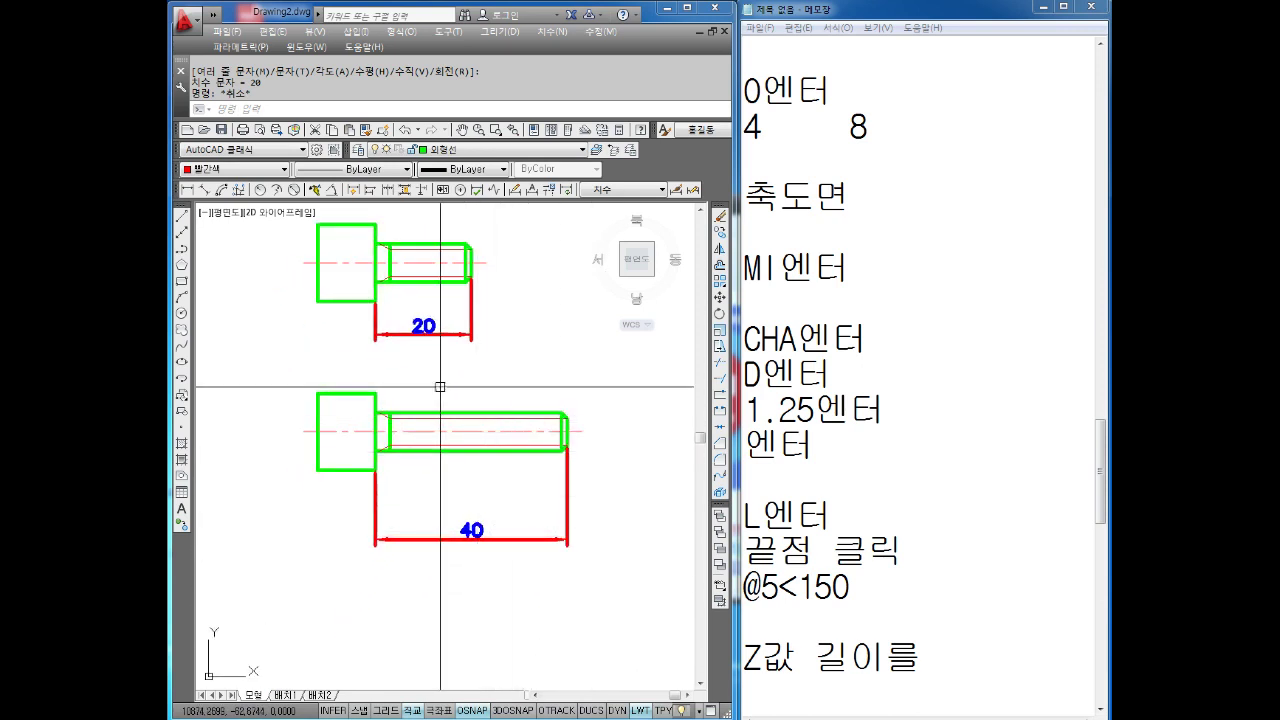
{"action": "middle_click_drag", "start_coordinate": [440, 386], "coordinate": [441, 407]}
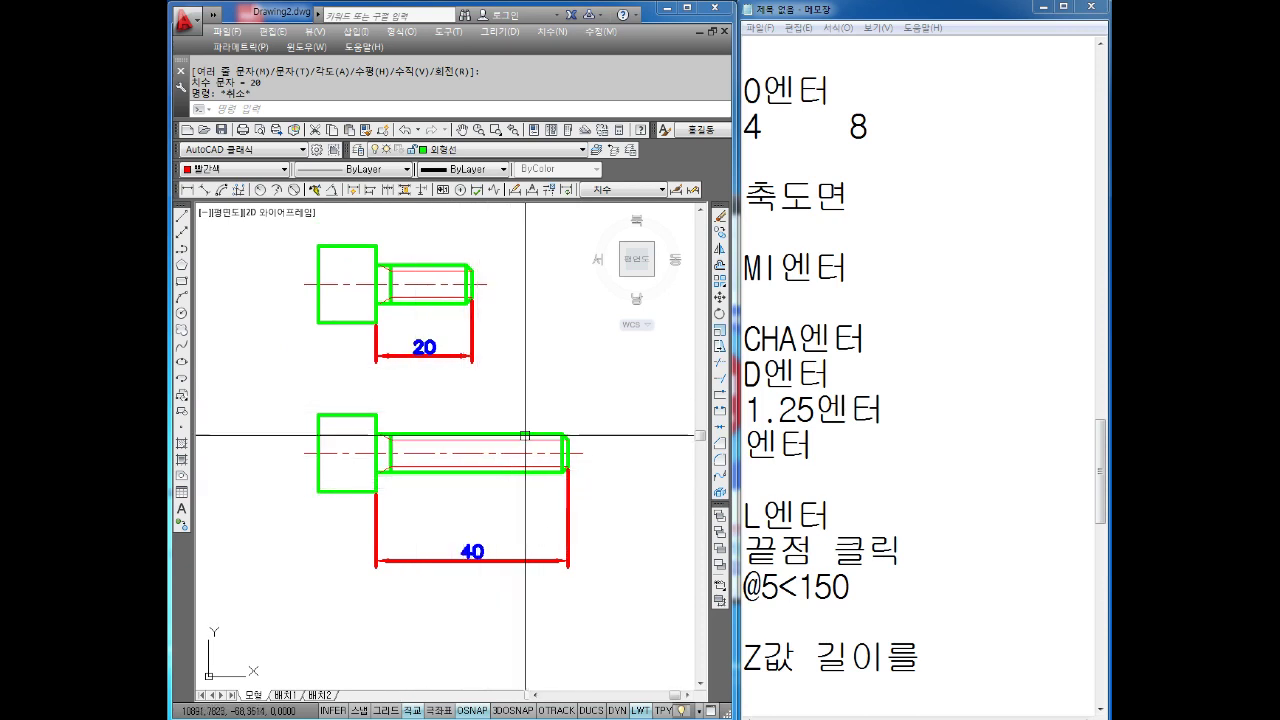
{"action": "scroll", "coordinate": [382, 444], "scroll_direction": "up", "scroll_amount": 4}
{"action": "key", "text": "Escape"}
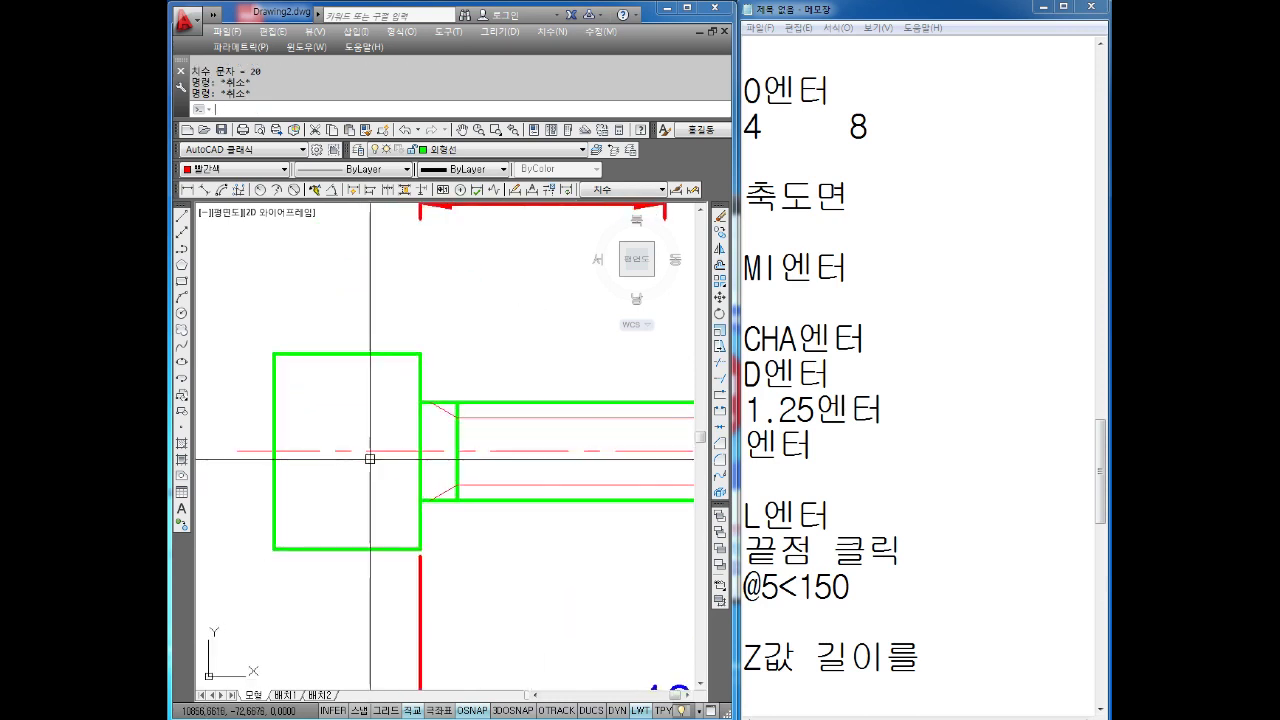
{"action": "scroll", "coordinate": [337, 409], "scroll_direction": "down", "scroll_amount": 1}
{"action": "scroll", "coordinate": [320, 414], "scroll_direction": "down", "scroll_amount": 2}
{"action": "key", "text": "Escape"}
{"action": "mouse_move", "coordinate": [347, 452]}
{"action": "middle_mouse_down"}
{"action": "mouse_move", "coordinate": [353, 462]}
{"action": "mouse_move", "coordinate": [386, 449]}
{"action": "middle_mouse_up"}
{"action": "scroll", "coordinate": [340, 410], "scroll_direction": "up", "scroll_amount": 2}
{"action": "left_click", "coordinate": [340, 409]}
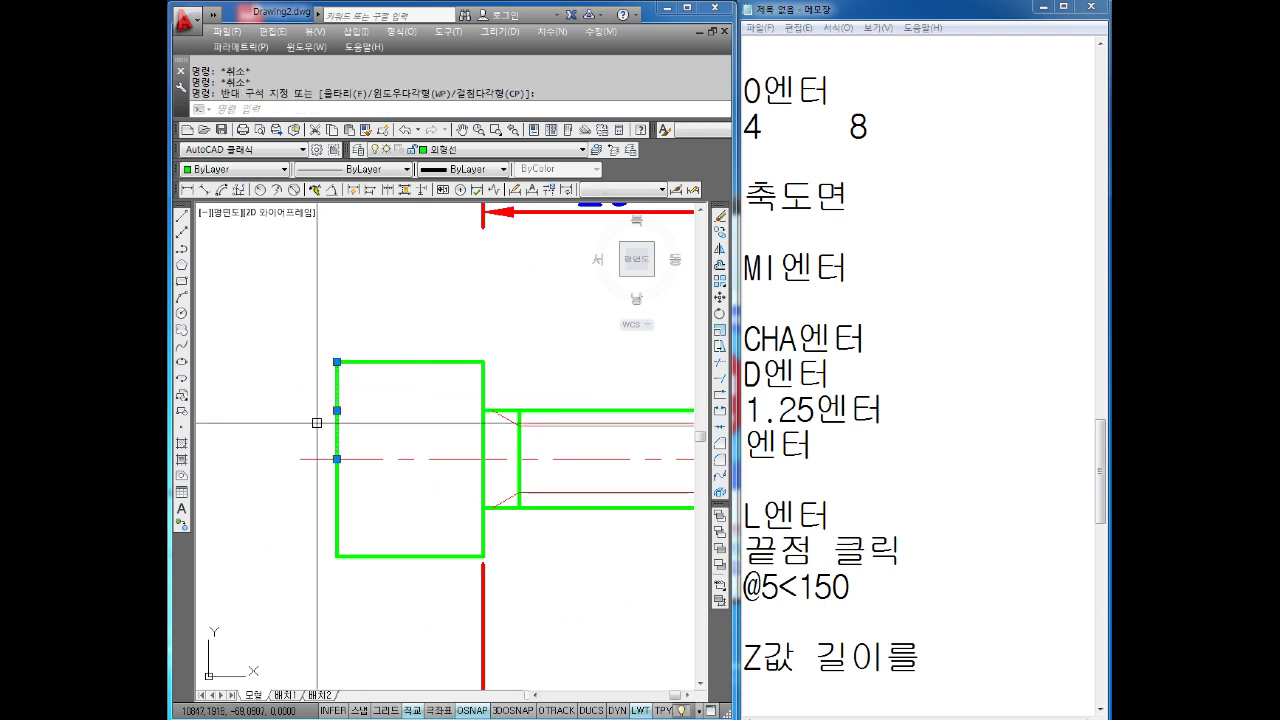
{"action": "left_click", "coordinate": [357, 493]}
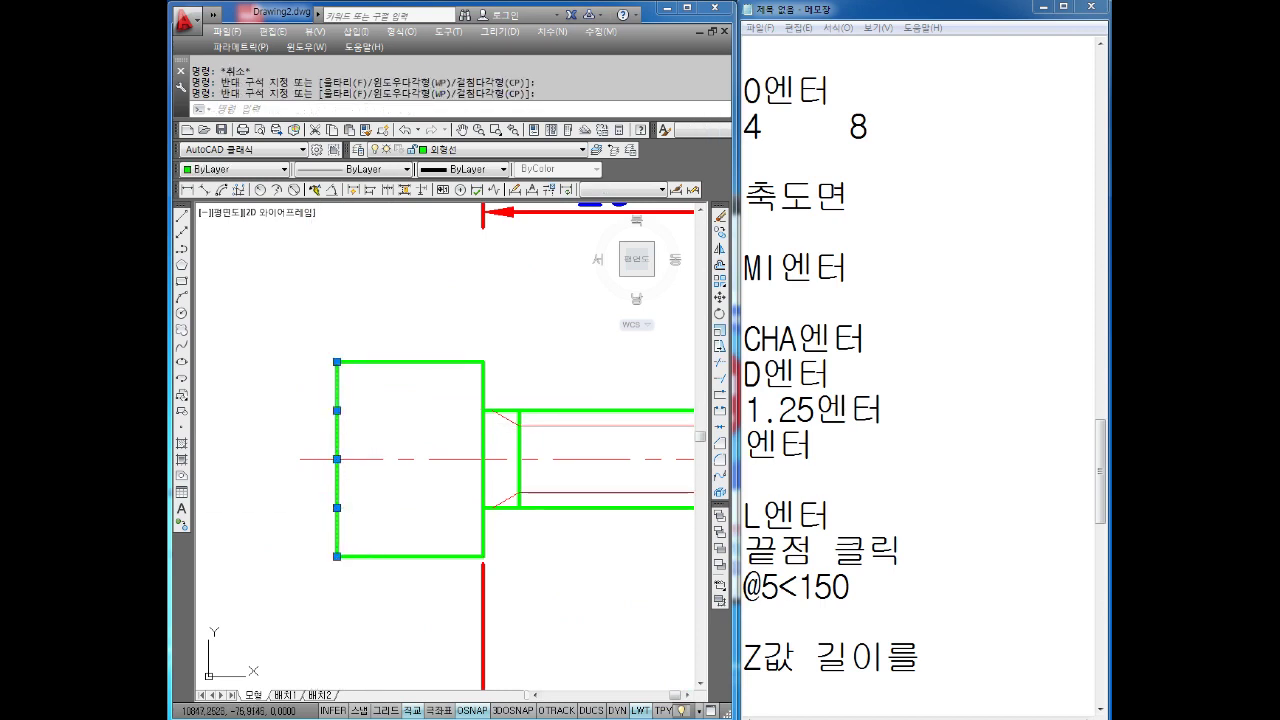
{"action": "key", "text": "Escape"}
{"action": "key", "text": "Escape"}
{"action": "key", "text": "Return"}
{"action": "key", "text": "Escape"}
{"action": "key", "text": "Escape"}
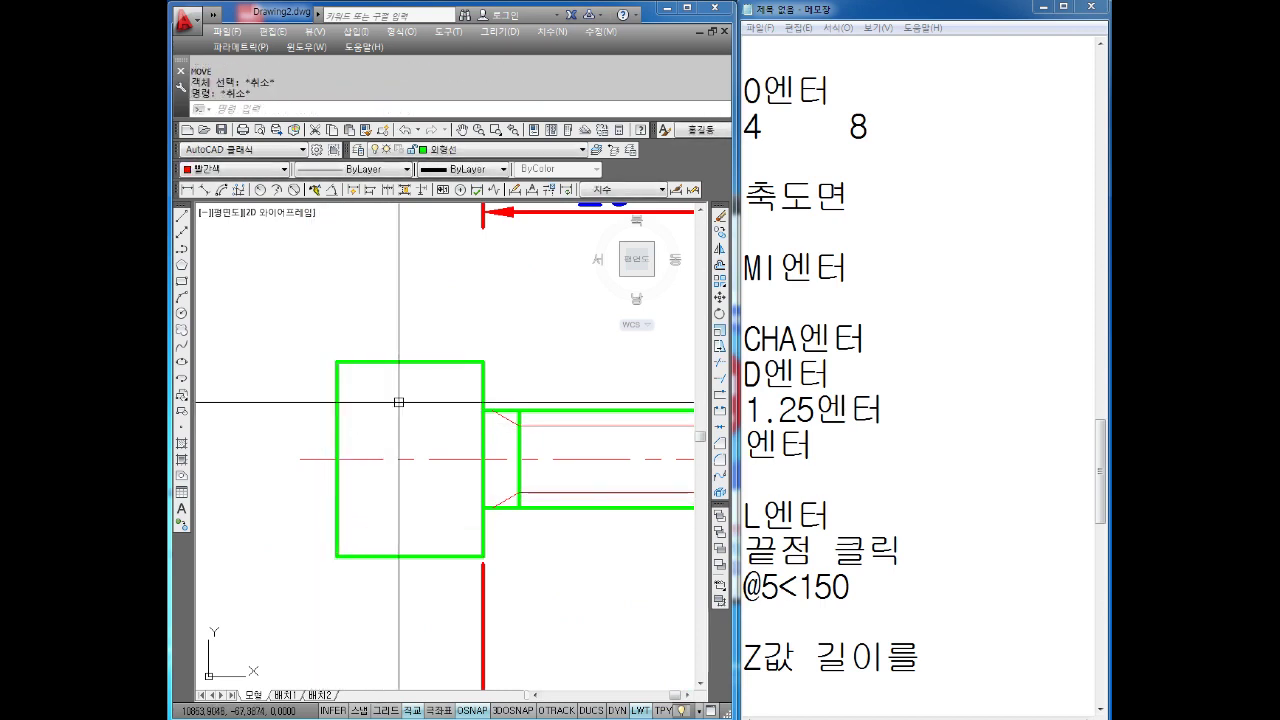
{"action": "scroll", "coordinate": [370, 455], "scroll_direction": "down", "scroll_amount": 2}
{"action": "left_click", "coordinate": [189, 188]}
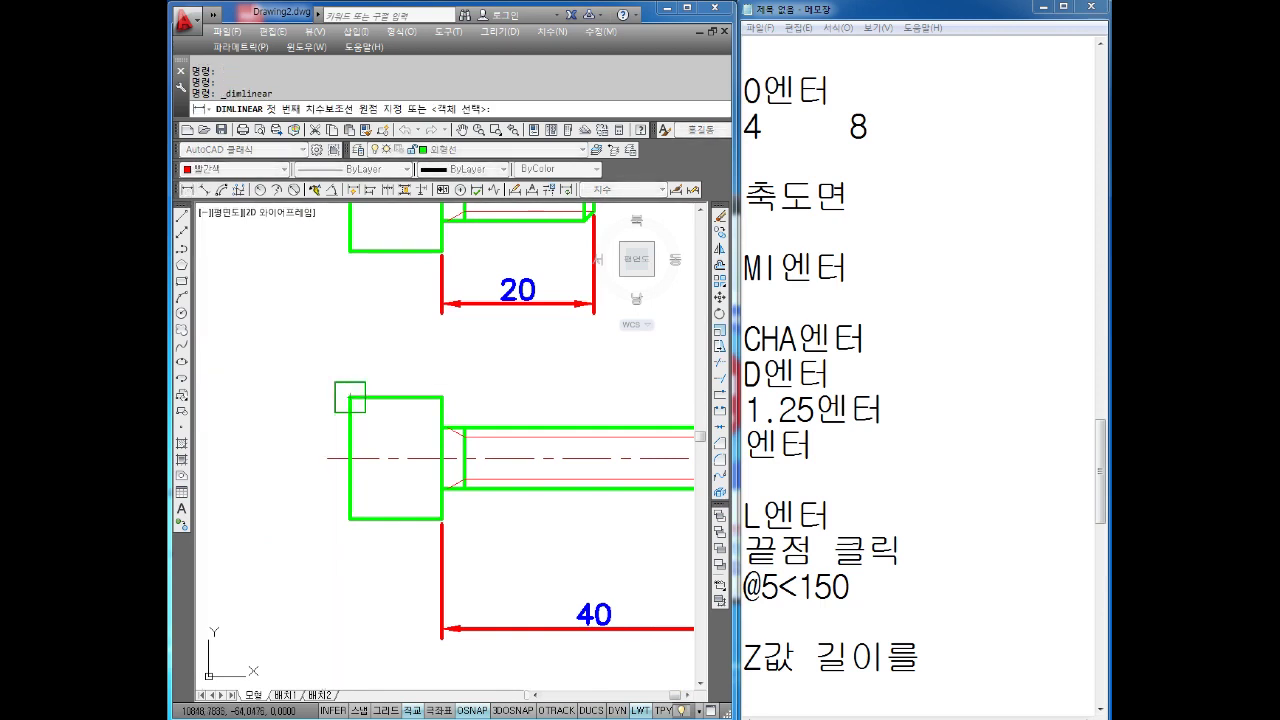
{"action": "left_click", "coordinate": [350, 397]}
{"action": "left_click", "coordinate": [442, 397]}
{"action": "key", "text": "Escape"}
{"action": "key", "text": "Escape"}
{"action": "scroll", "coordinate": [364, 386], "scroll_direction": "down", "scroll_amount": 2}
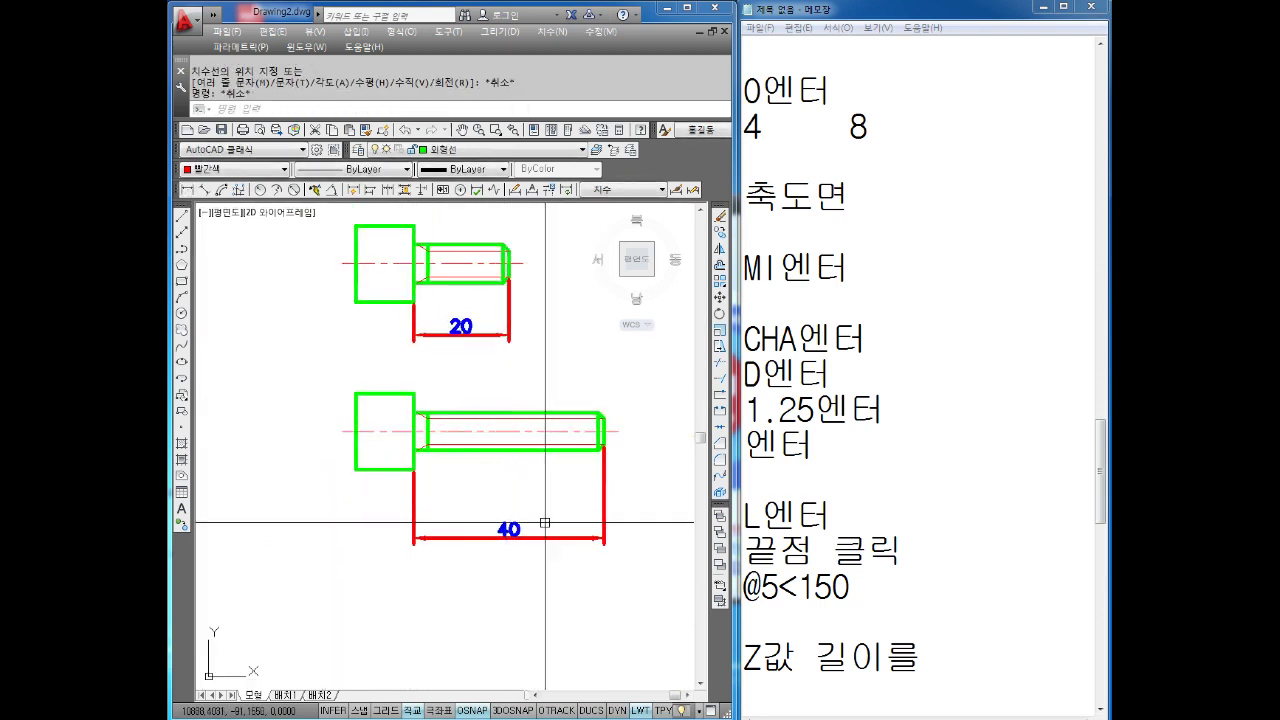
{"action": "key", "text": "Escape"}
{"action": "key", "text": "Escape"}
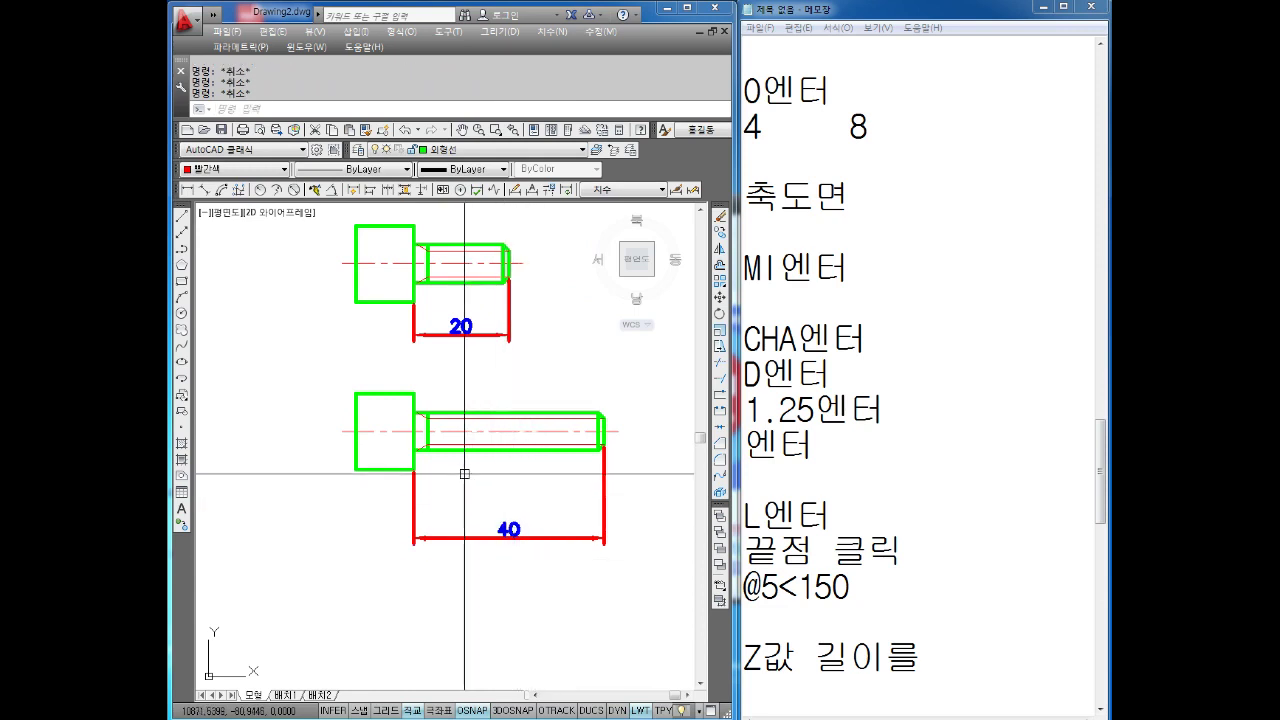
{"action": "middle_click_drag", "start_coordinate": [479, 484], "coordinate": [451, 486]}
{"action": "scroll", "coordinate": [440, 437], "scroll_direction": "up", "scroll_amount": 2}
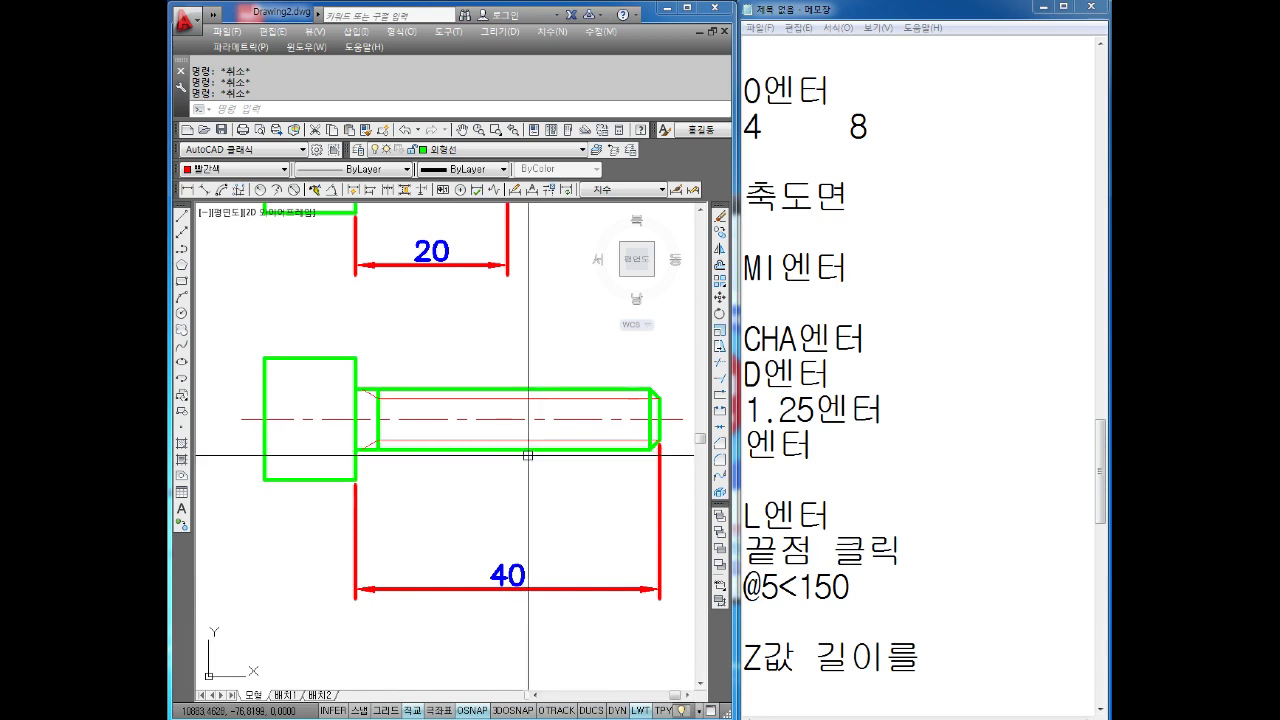
{"action": "scroll", "coordinate": [528, 456], "scroll_direction": "down", "scroll_amount": 3}
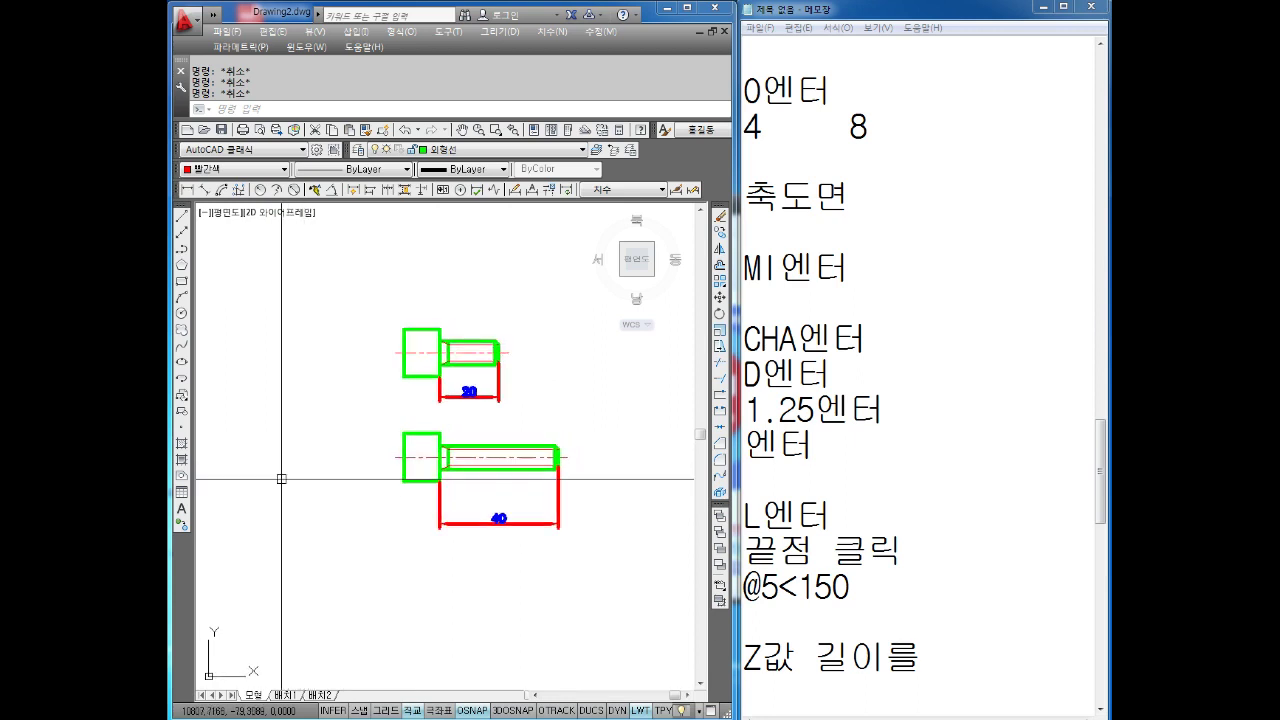
{"action": "scroll", "coordinate": [466, 457], "scroll_direction": "up", "scroll_amount": 2}
{"action": "scroll", "coordinate": [451, 472], "scroll_direction": "up", "scroll_amount": 1}
{"action": "middle_click_drag", "start_coordinate": [472, 355], "coordinate": [423, 337]}
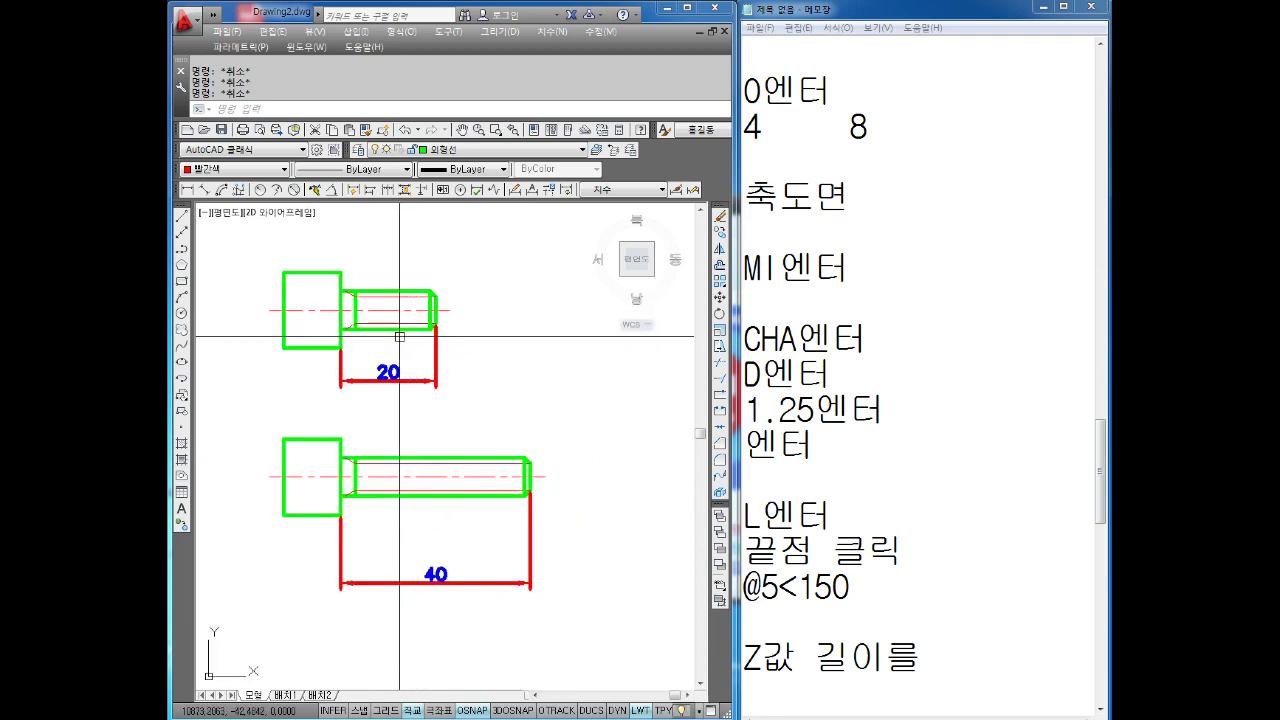
{"action": "scroll", "coordinate": [440, 370], "scroll_direction": "up", "scroll_amount": 2}
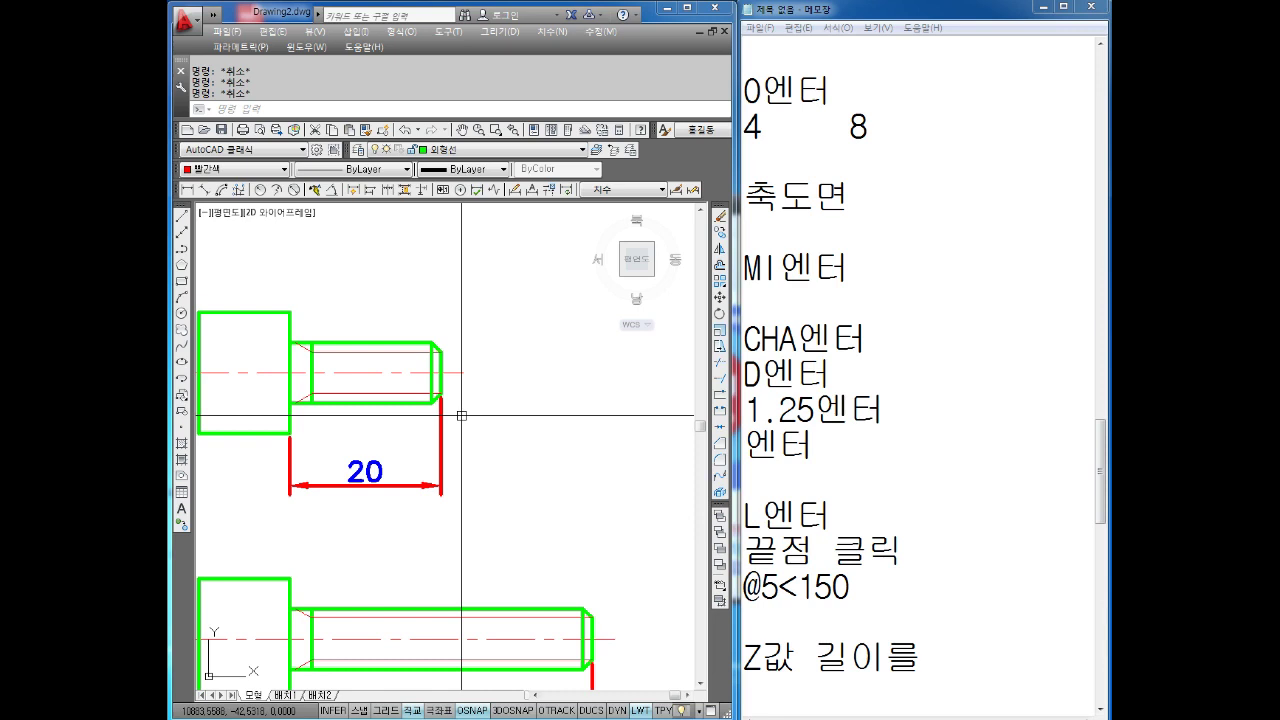
- Add blank lines below the construction-line note and recentre the upper bolt
{"action": "left_click", "coordinate": [960, 657]}
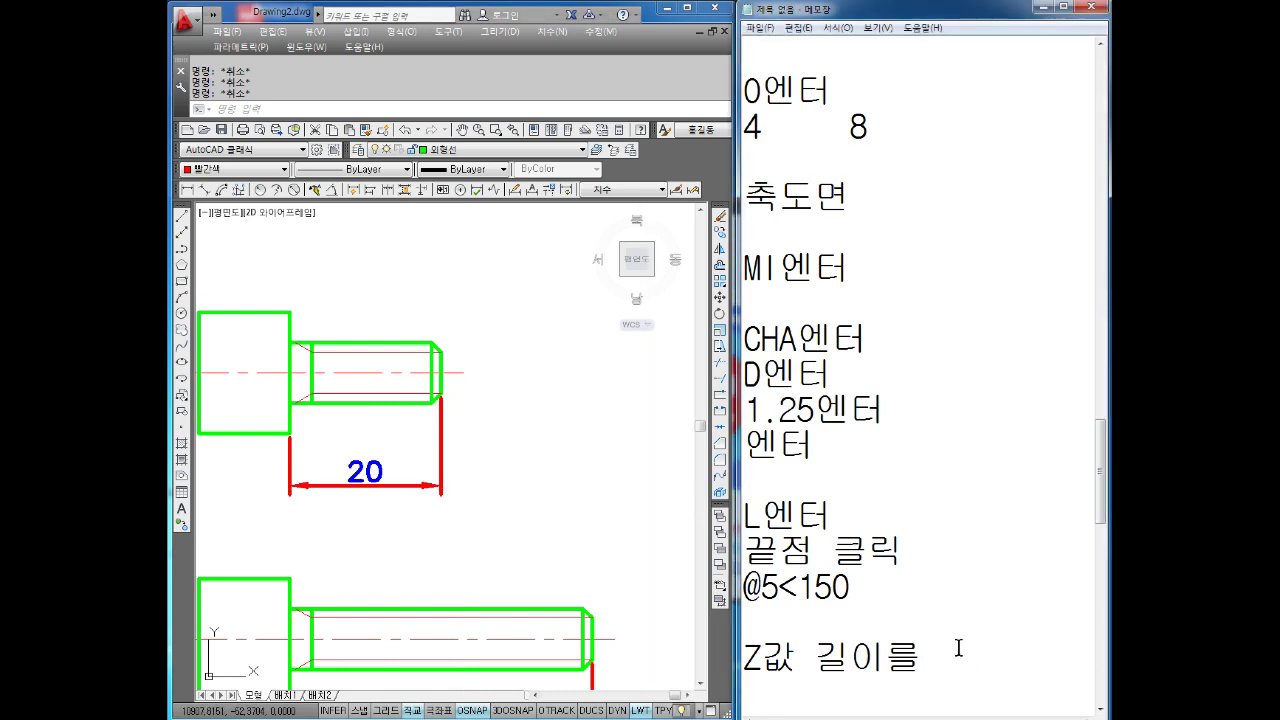
{"action": "key", "text": "Return"}
{"action": "key", "text": "Return"}
{"action": "key", "text": "Return"}
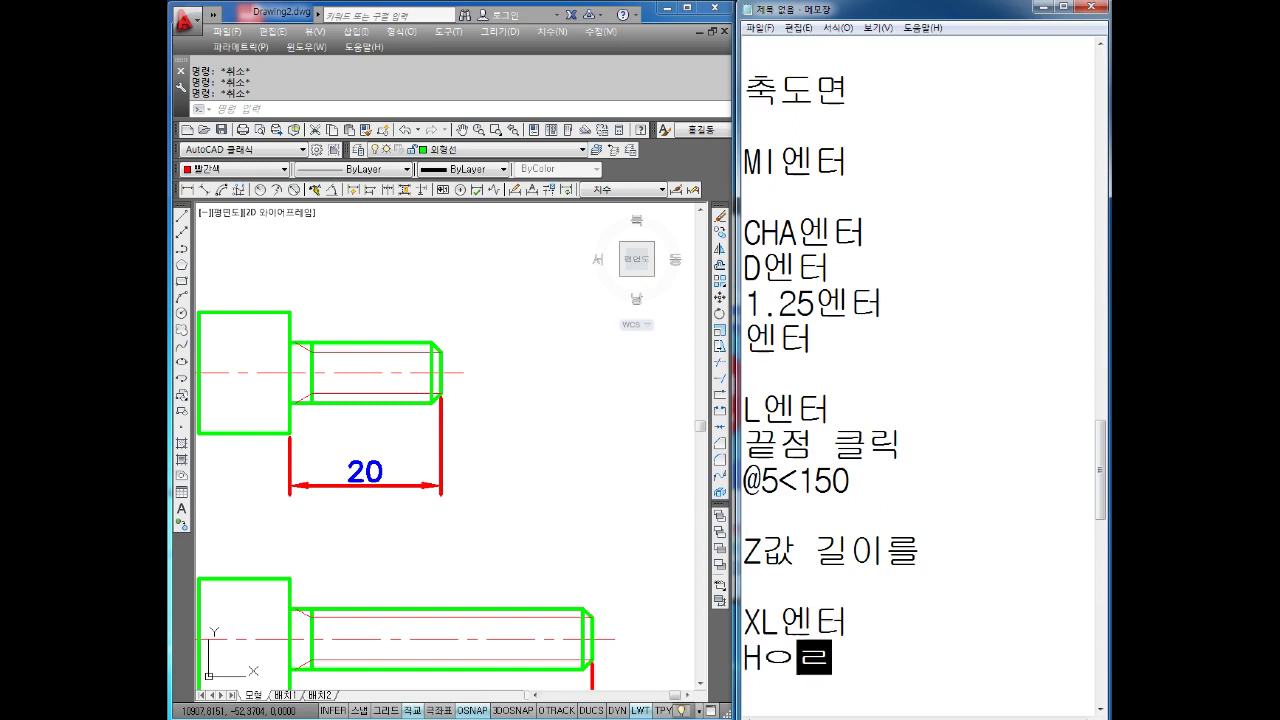
{"action": "key", "text": "Return"}
{"action": "key", "text": "Return"}
{"action": "key", "text": "Return"}
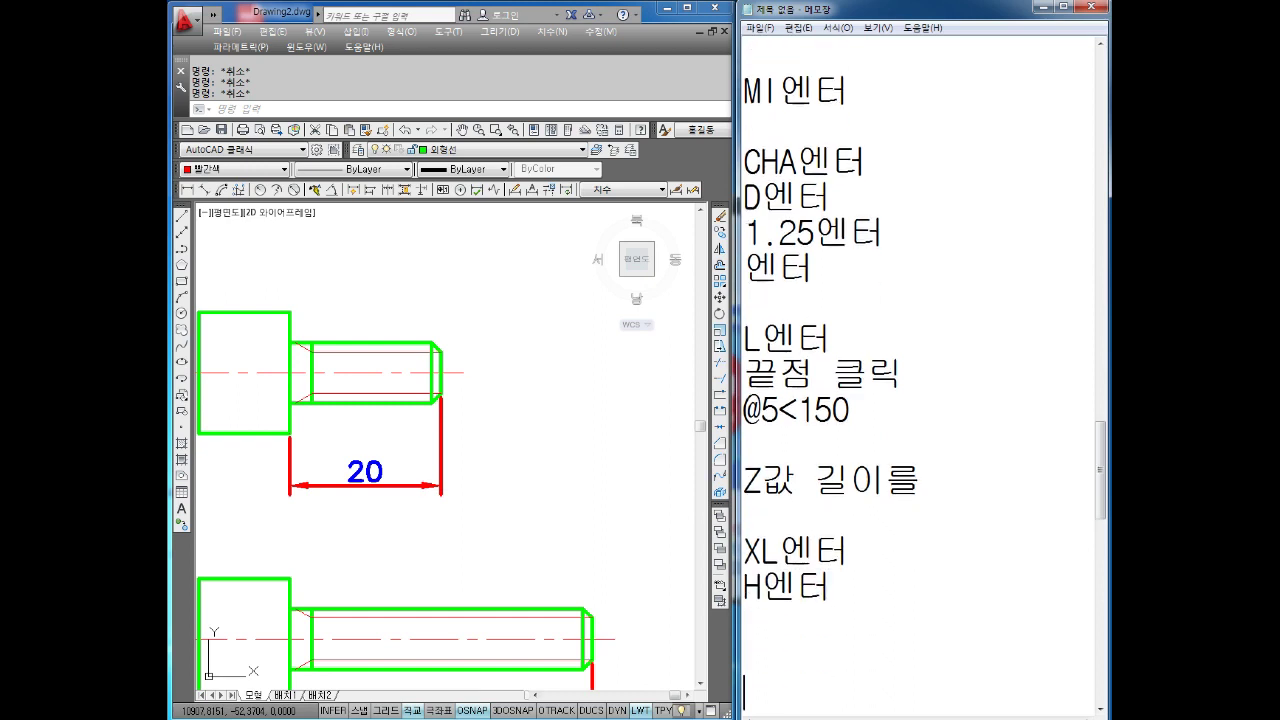
{"action": "left_click", "coordinate": [429, 457]}
{"action": "middle_click_drag", "start_coordinate": [434, 482], "coordinate": [491, 460]}
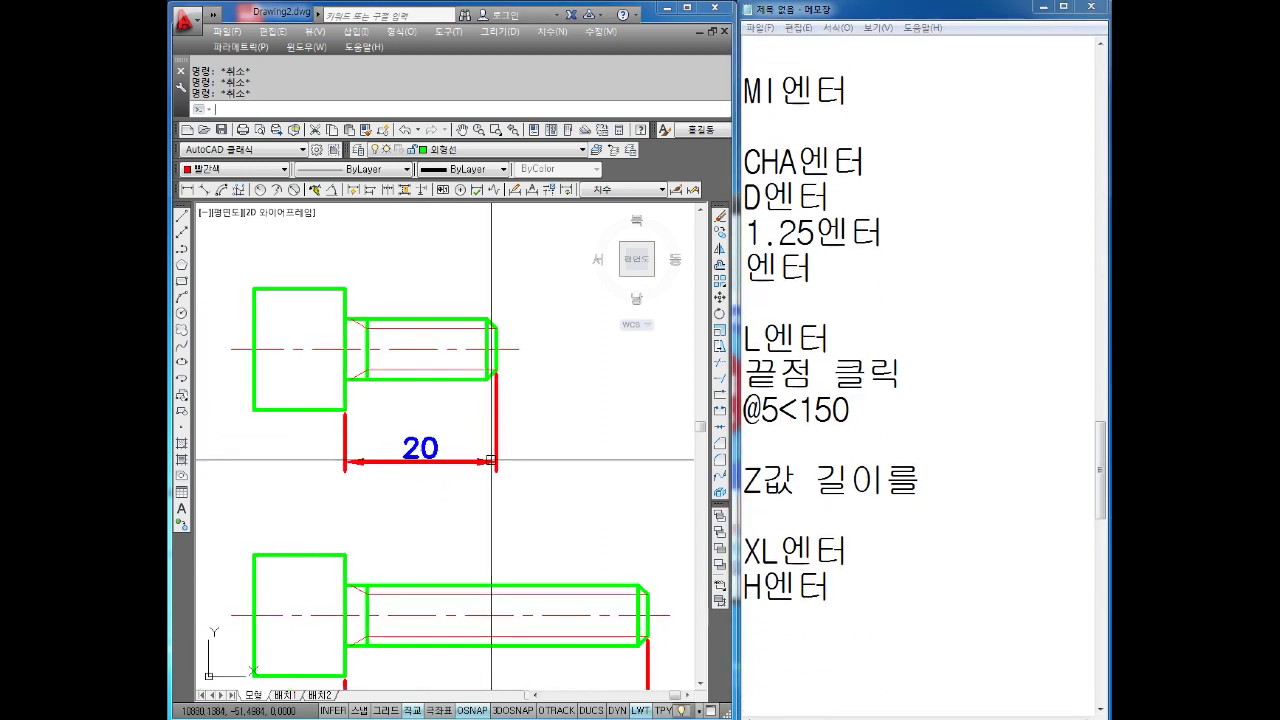
{"action": "left_click", "coordinate": [460, 109]}
{"action": "type", "text": "XL"}
- Place horizontal xlines through the head top, bottom endpoints and thread edges
{"action": "key", "text": "Return"}
{"action": "type", "text": "h"}
{"action": "key", "text": "Return"}
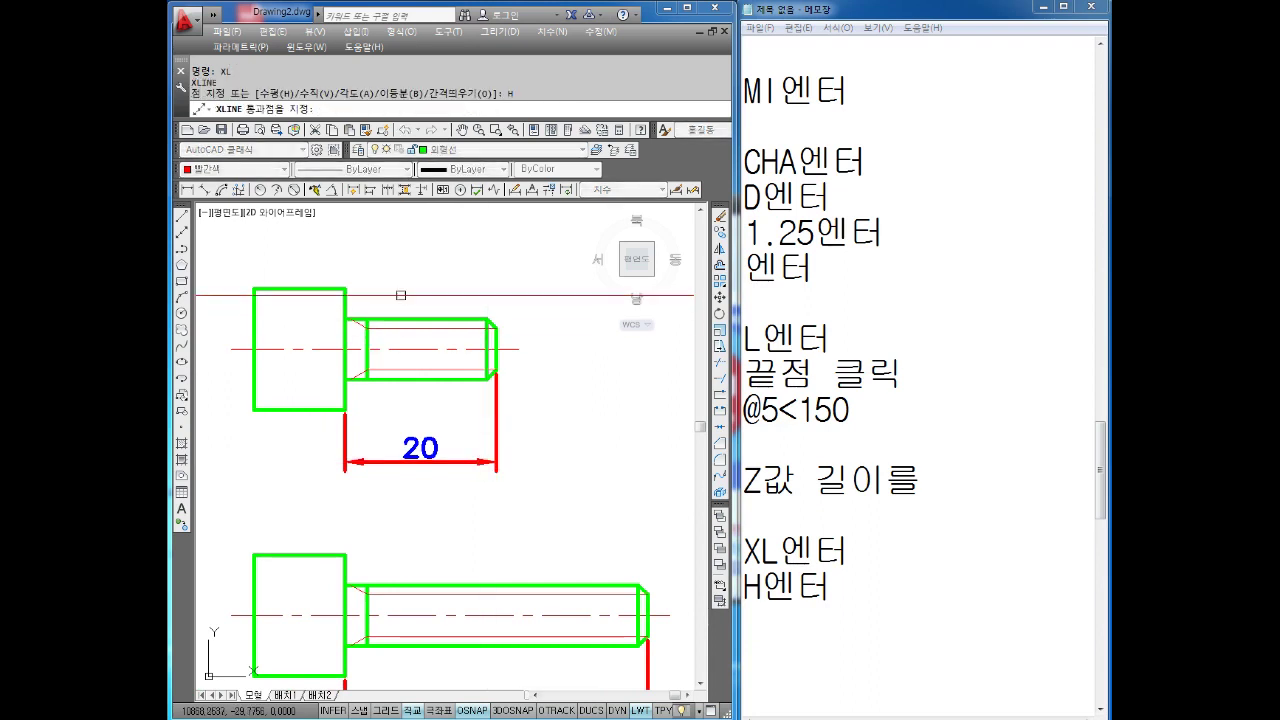
{"action": "scroll", "coordinate": [400, 295], "scroll_direction": "up", "scroll_amount": 4}
{"action": "left_click", "coordinate": [256, 277]}
{"action": "left_click", "coordinate": [257, 585]}
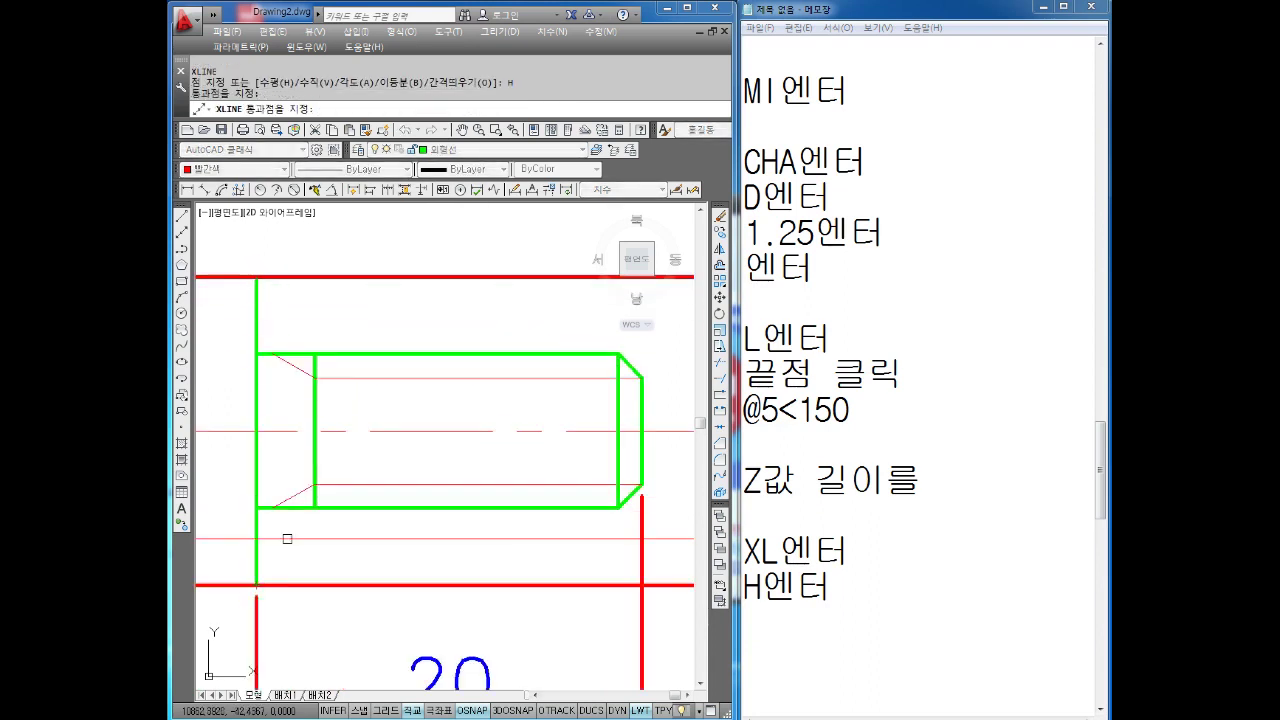
{"action": "middle_click_drag", "start_coordinate": [612, 418], "coordinate": [479, 425]}
{"action": "left_click", "coordinate": [483, 360]}
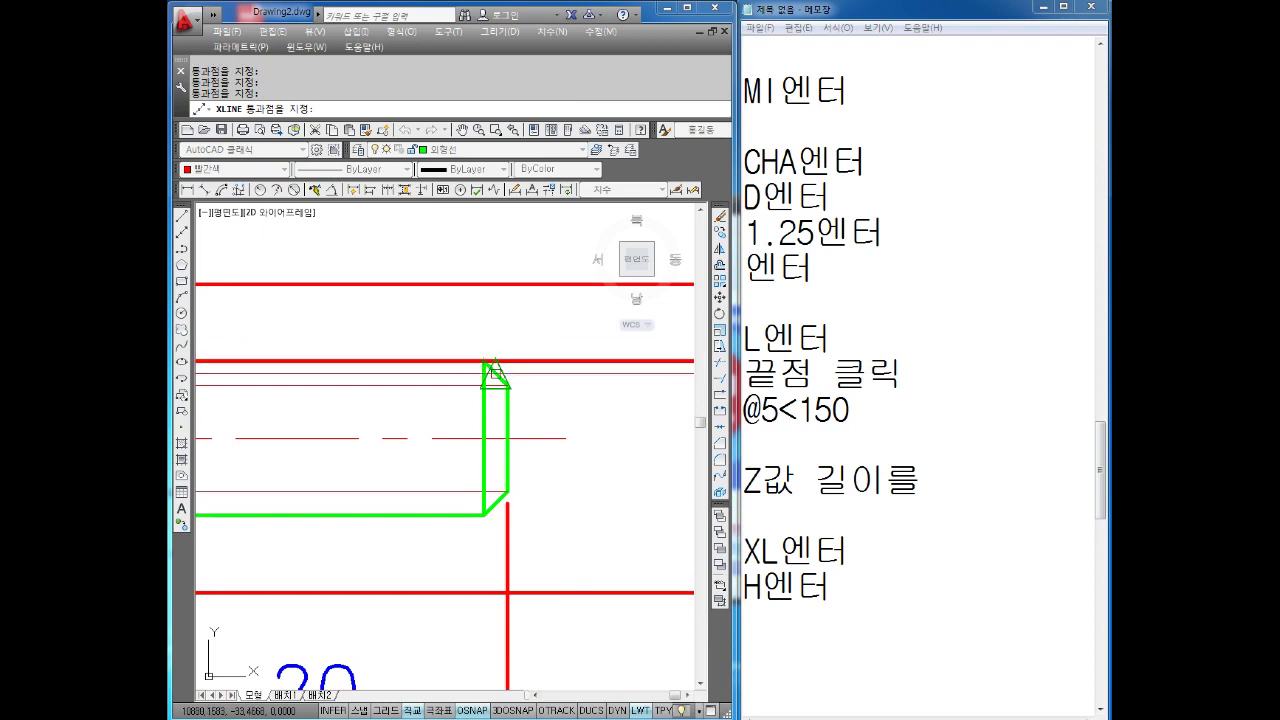
{"action": "left_click", "coordinate": [507, 385]}
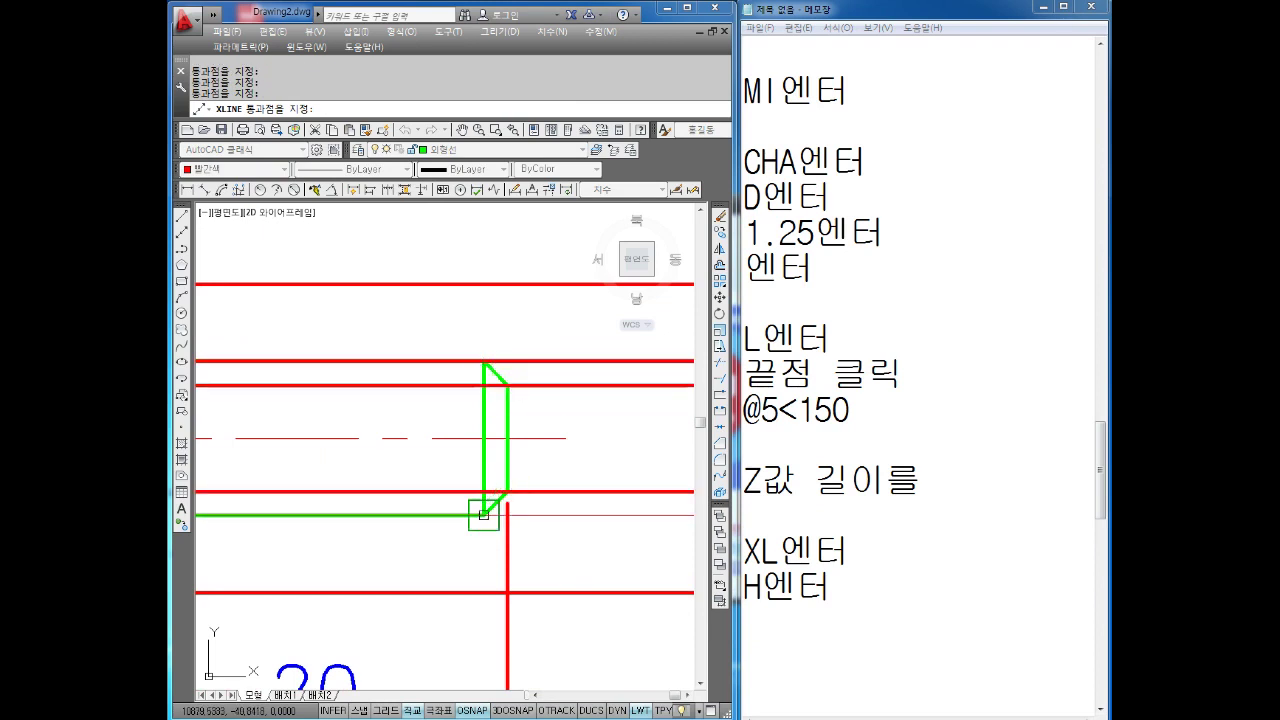
{"action": "left_click", "coordinate": [483, 515]}
{"action": "key", "text": "Escape"}
{"action": "scroll", "coordinate": [485, 440], "scroll_direction": "down", "scroll_amount": 3}
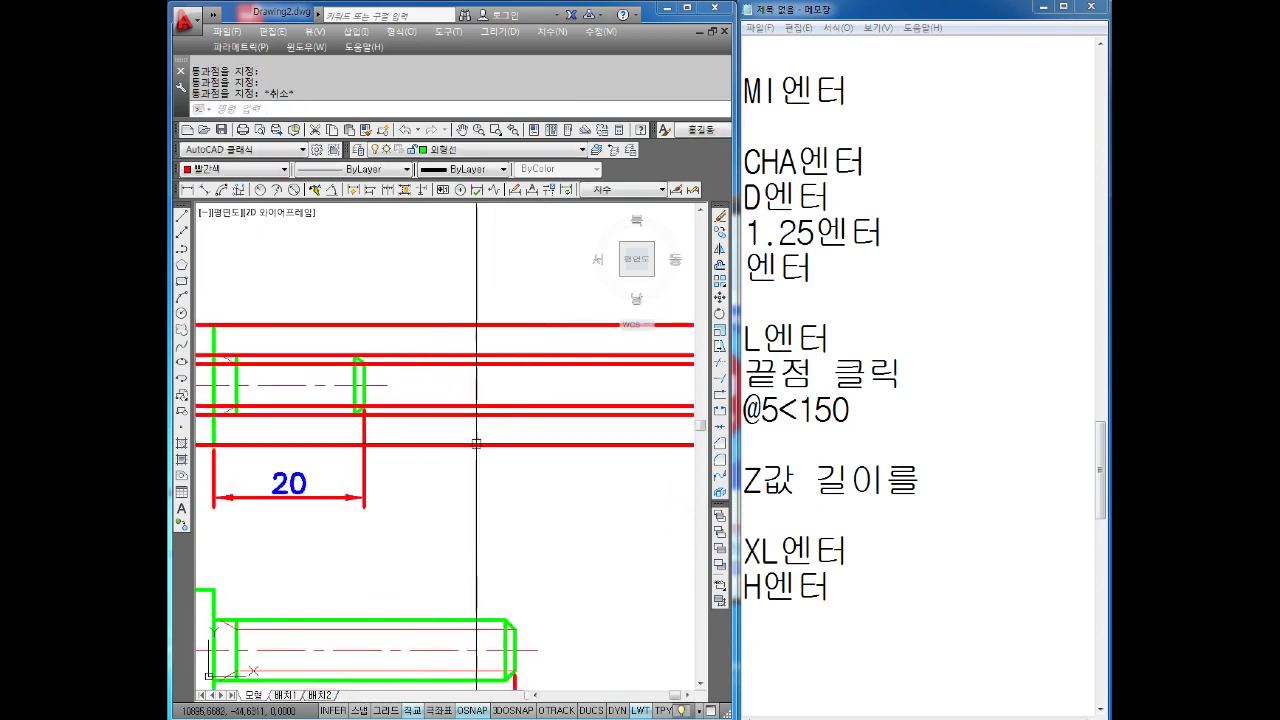
- Recentre the upper bolt view and begin a straight line with L
{"action": "middle_click_drag", "start_coordinate": [269, 355], "coordinate": [369, 331]}
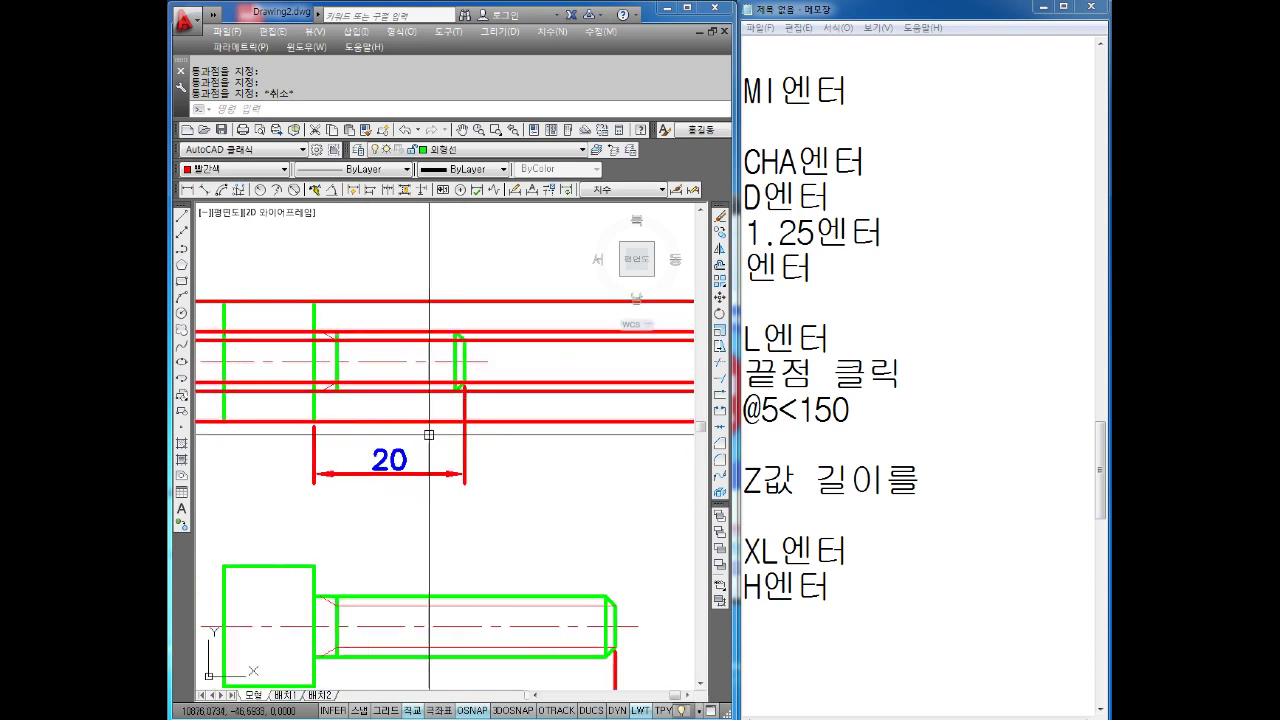
{"action": "middle_click_drag", "start_coordinate": [457, 417], "coordinate": [352, 452]}
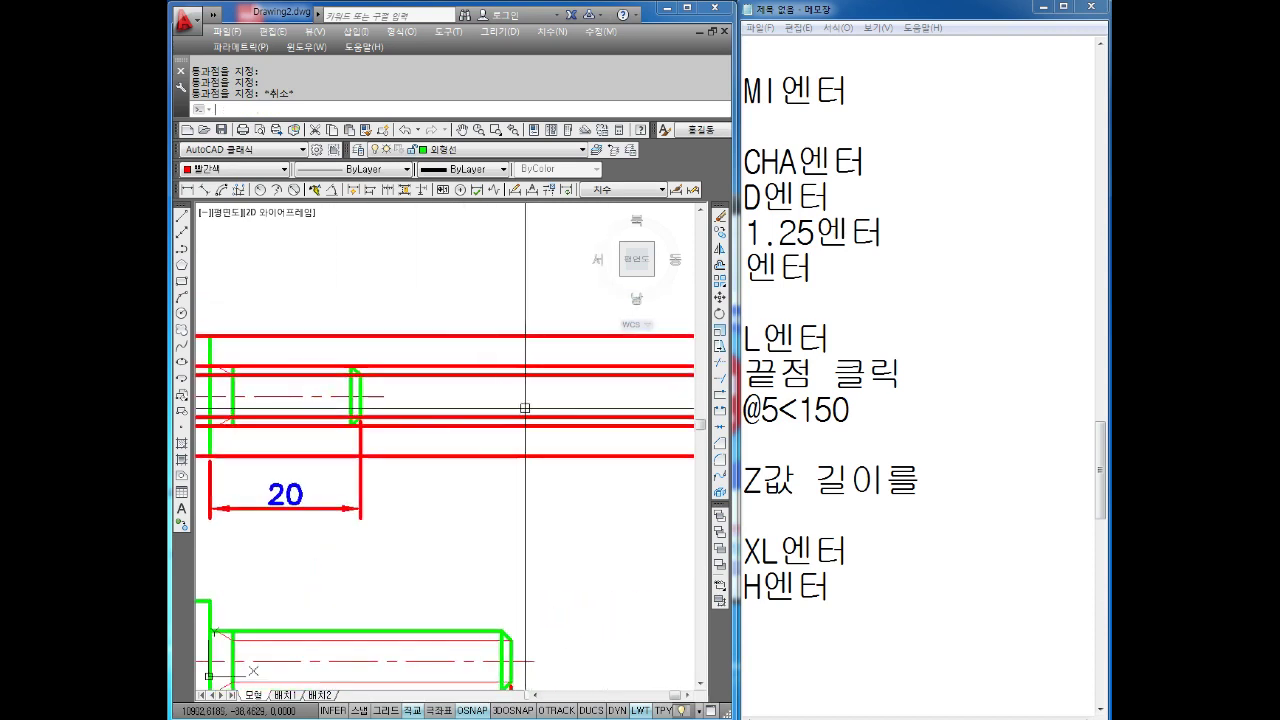
{"action": "type", "text": "L"}
{"action": "key", "text": "Return"}
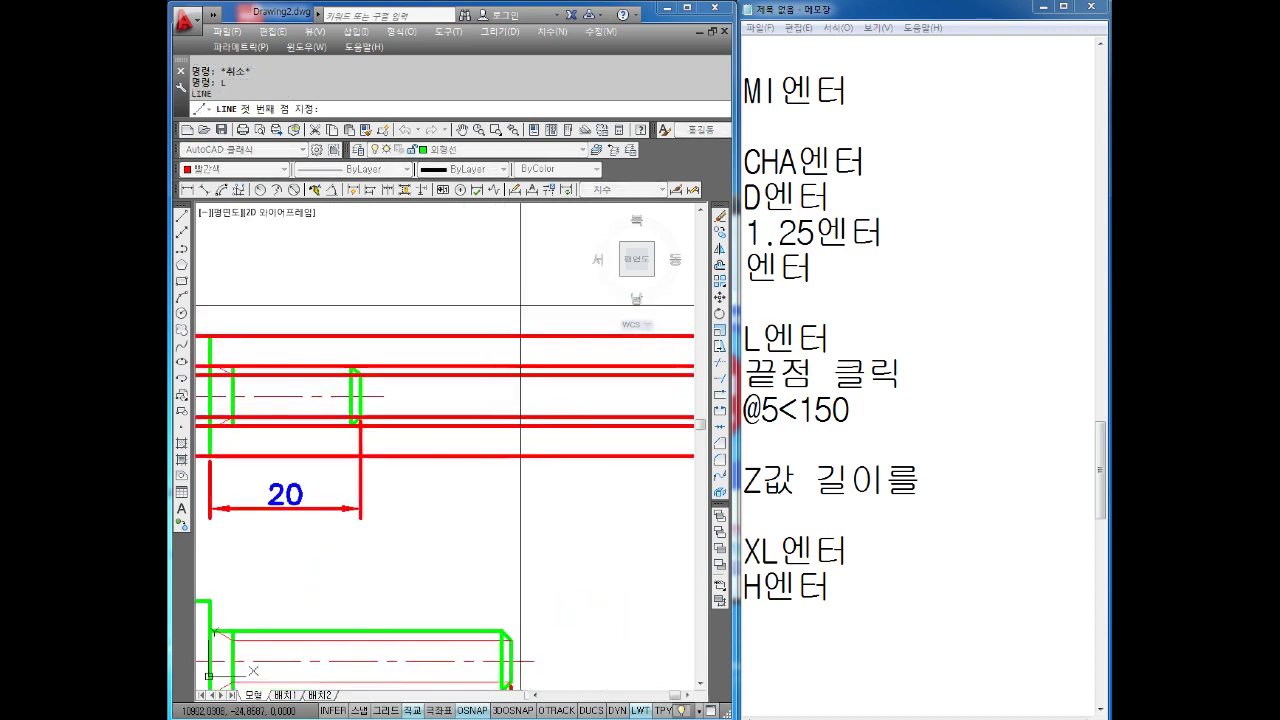
- Draw a vertical line right of the bolt crossing the horizontal construction lines
{"action": "left_click", "coordinate": [520, 305]}
{"action": "left_click", "coordinate": [518, 498]}
{"action": "key", "text": "Escape"}
{"action": "mouse_move", "coordinate": [582, 437]}
{"action": "middle_mouse_down"}
{"action": "mouse_move", "coordinate": [472, 459]}
{"action": "mouse_move", "coordinate": [552, 504]}
{"action": "middle_mouse_up"}
{"action": "scroll", "coordinate": [502, 506], "scroll_direction": "down", "scroll_amount": 2}
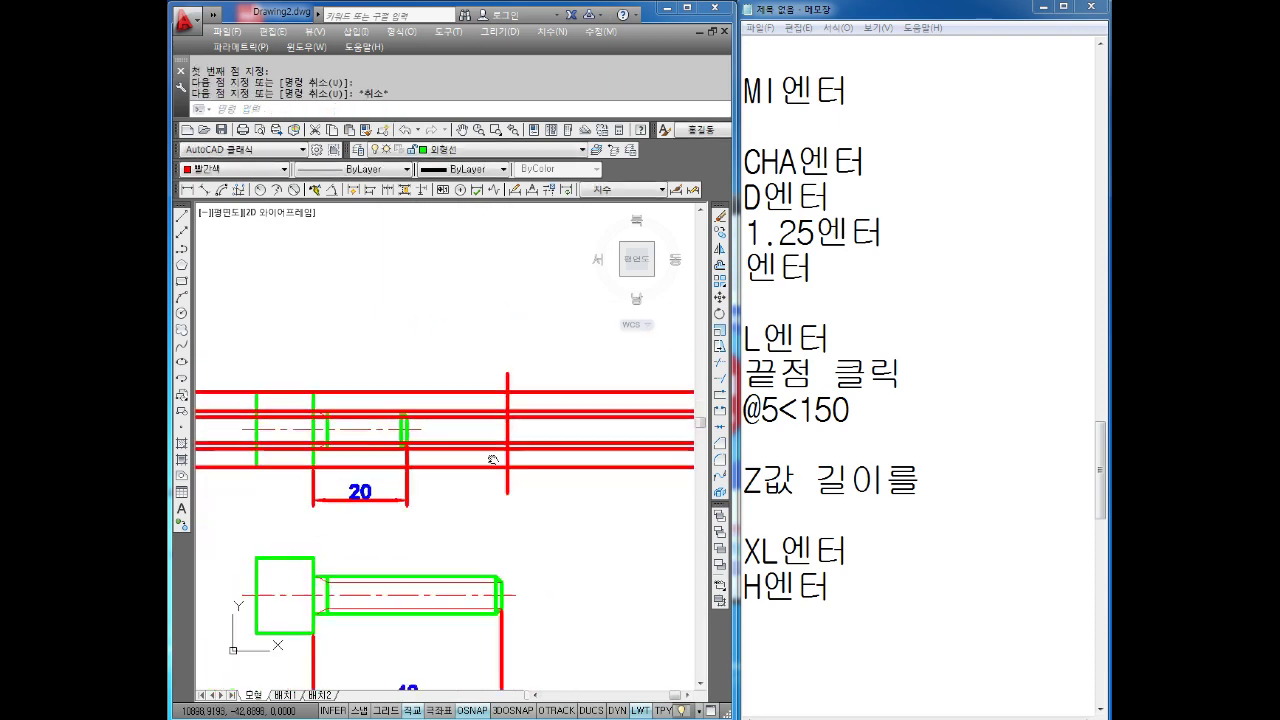
{"action": "middle_click_drag", "start_coordinate": [494, 446], "coordinate": [514, 452]}
{"action": "scroll", "coordinate": [544, 447], "scroll_direction": "up", "scroll_amount": 2}
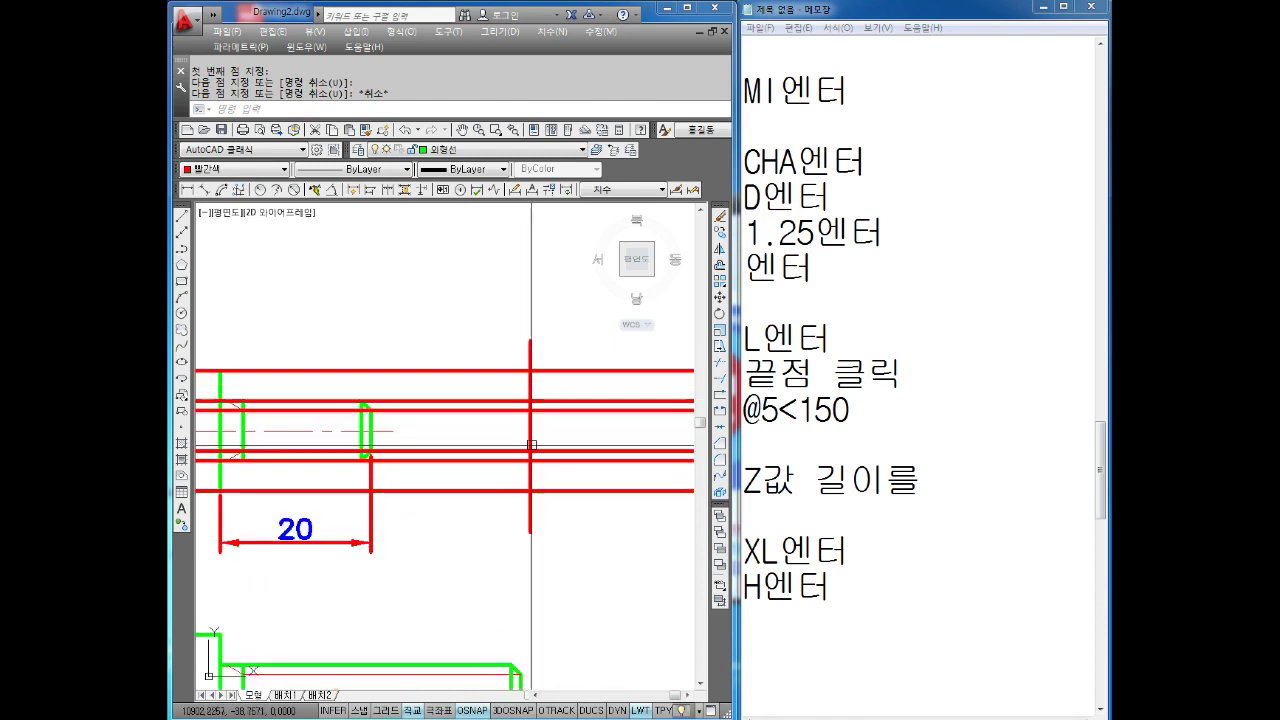
- Add one more horizontal construction line through the bolt with XL and H
{"action": "key", "text": "Escape"}
{"action": "key", "text": "Escape"}
{"action": "key", "text": "Escape"}
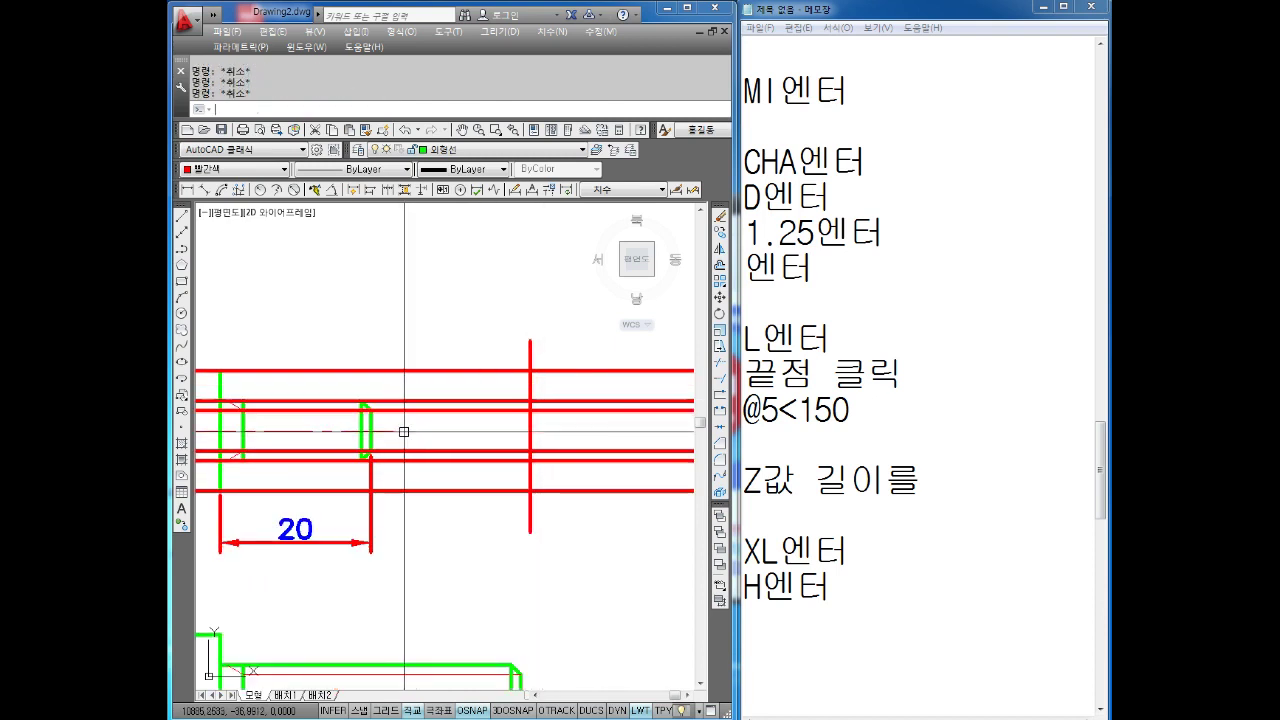
{"action": "type", "text": "XL"}
{"action": "key", "text": "Return"}
{"action": "type", "text": "H"}
{"action": "key", "text": "Return"}
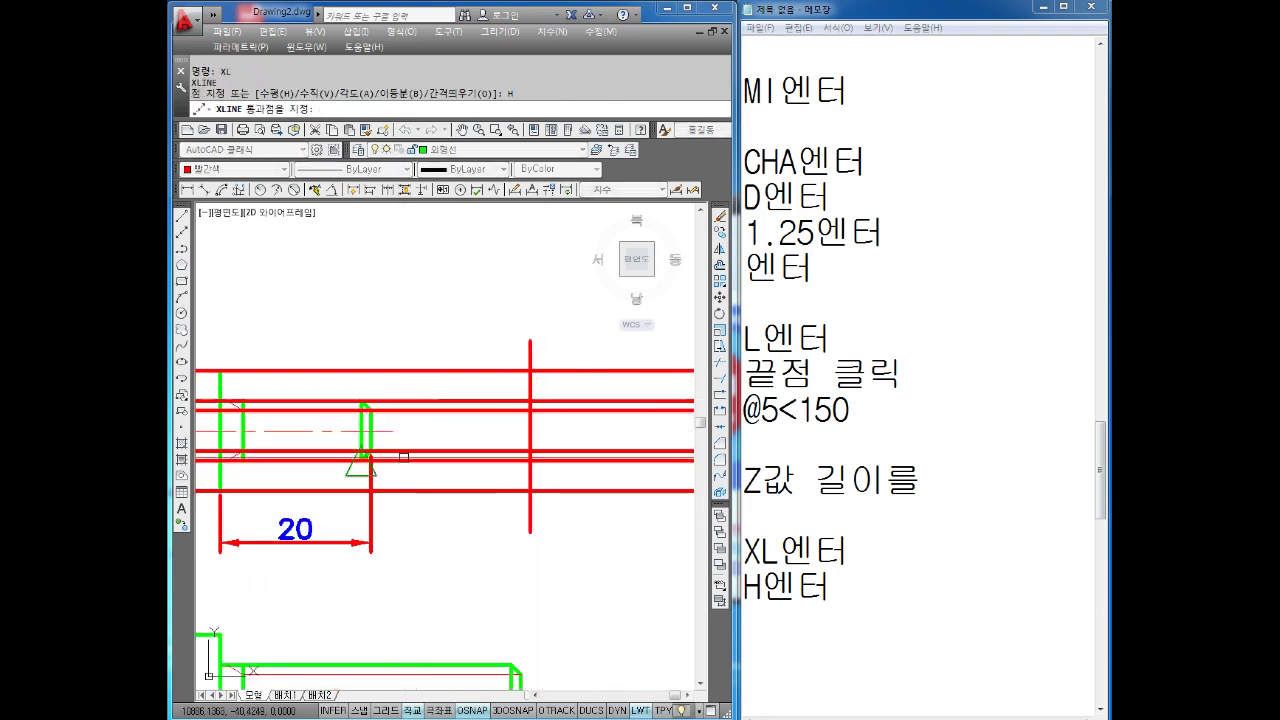
{"action": "left_click", "coordinate": [393, 431]}
{"action": "key", "text": "Escape"}
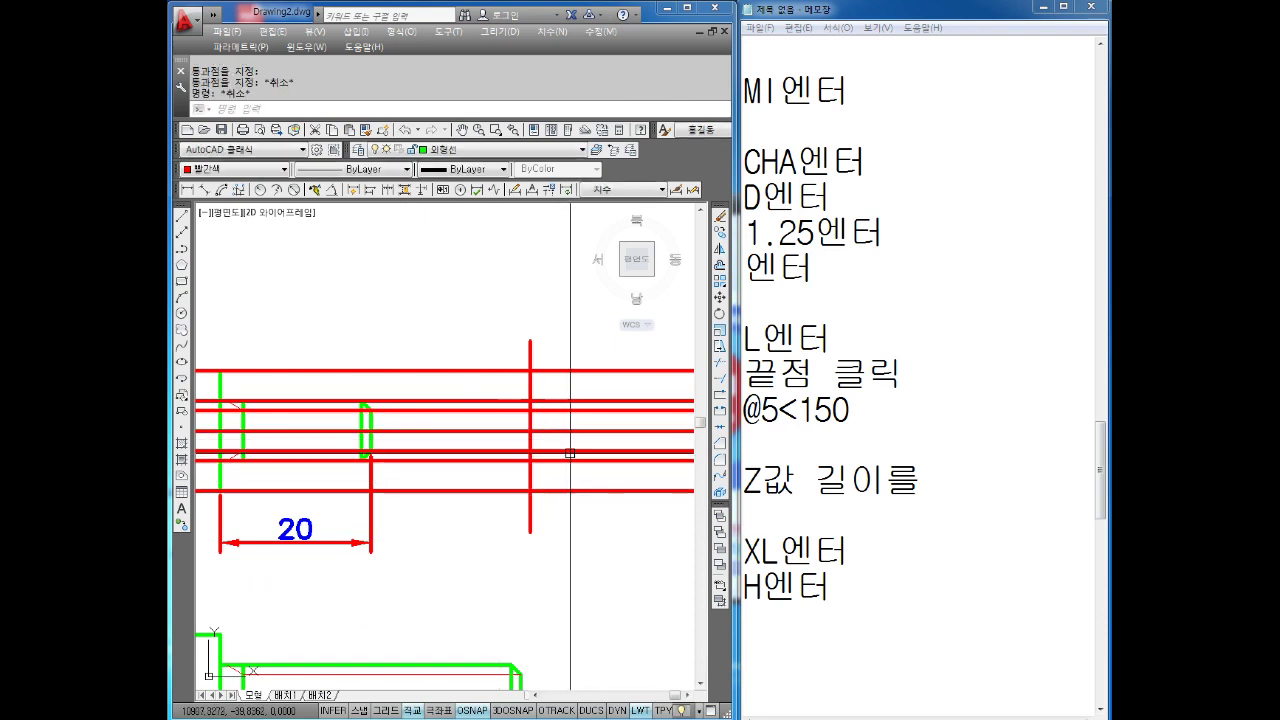
{"action": "scroll", "coordinate": [560, 435], "scroll_direction": "up", "scroll_amount": 4}
{"action": "type", "text": "c"}
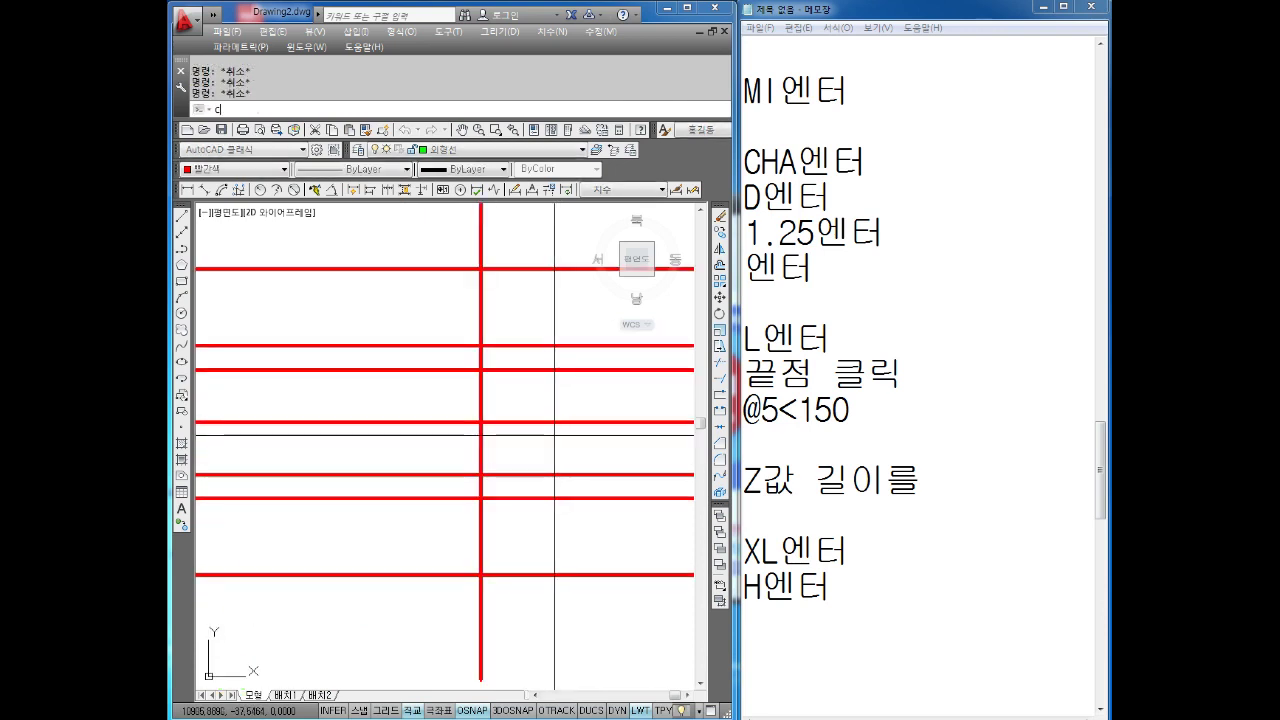
- Draw three concentric circles at the centre-line intersection: radius 2.75, radius 4, and a large outer circle
{"action": "key", "text": "Return"}
{"action": "left_click", "coordinate": [480, 422]}
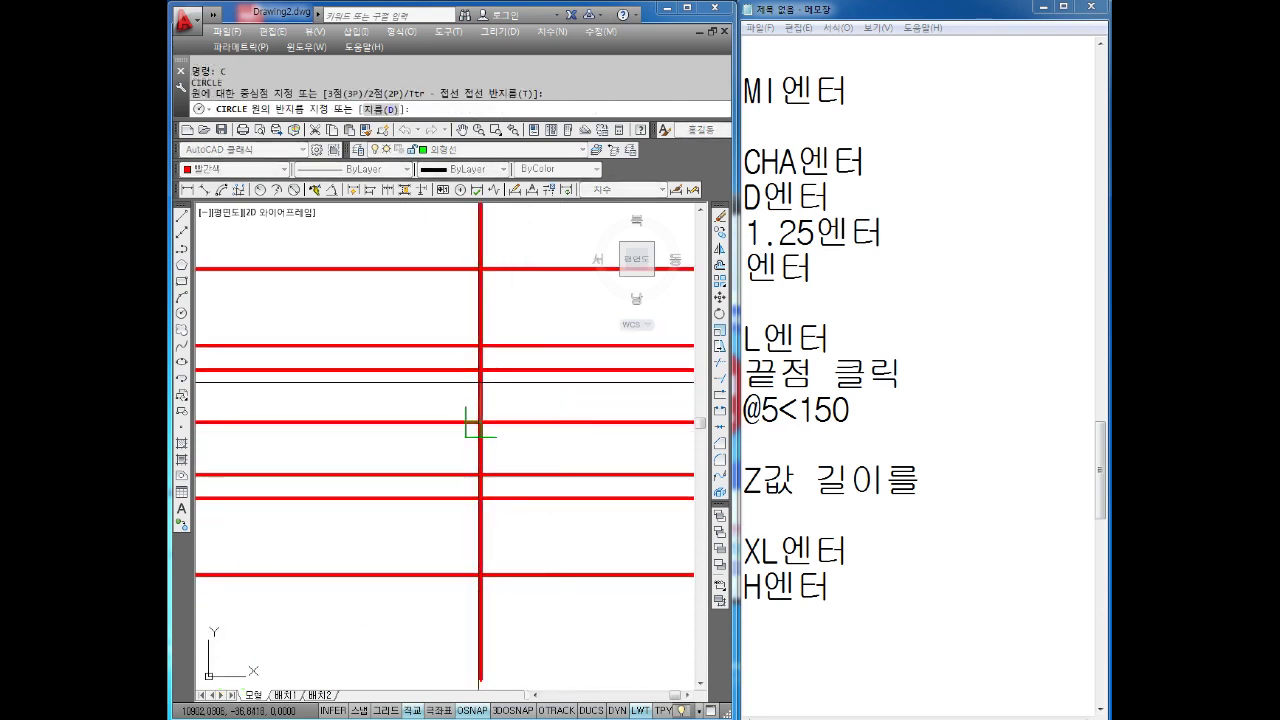
{"action": "left_click", "coordinate": [480, 369]}
{"action": "key", "text": "Return"}
{"action": "left_click", "coordinate": [480, 422]}
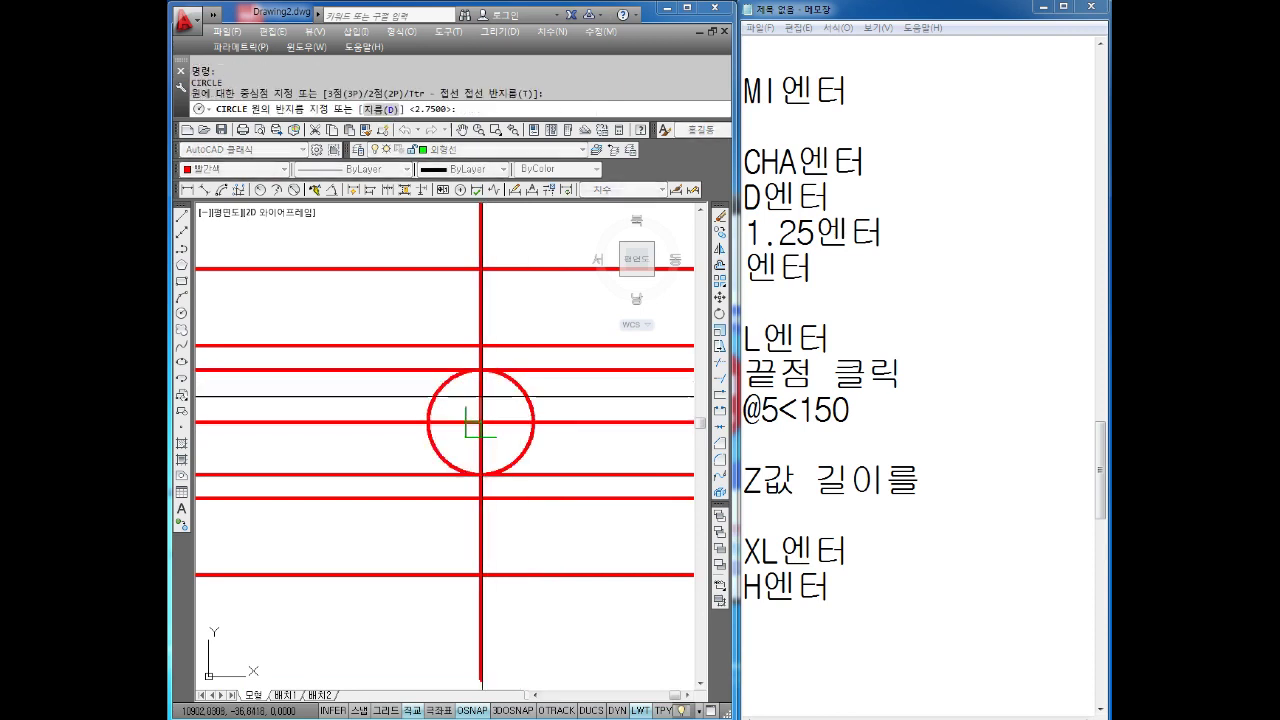
{"action": "left_click", "coordinate": [480, 346]}
{"action": "key", "text": "Return"}
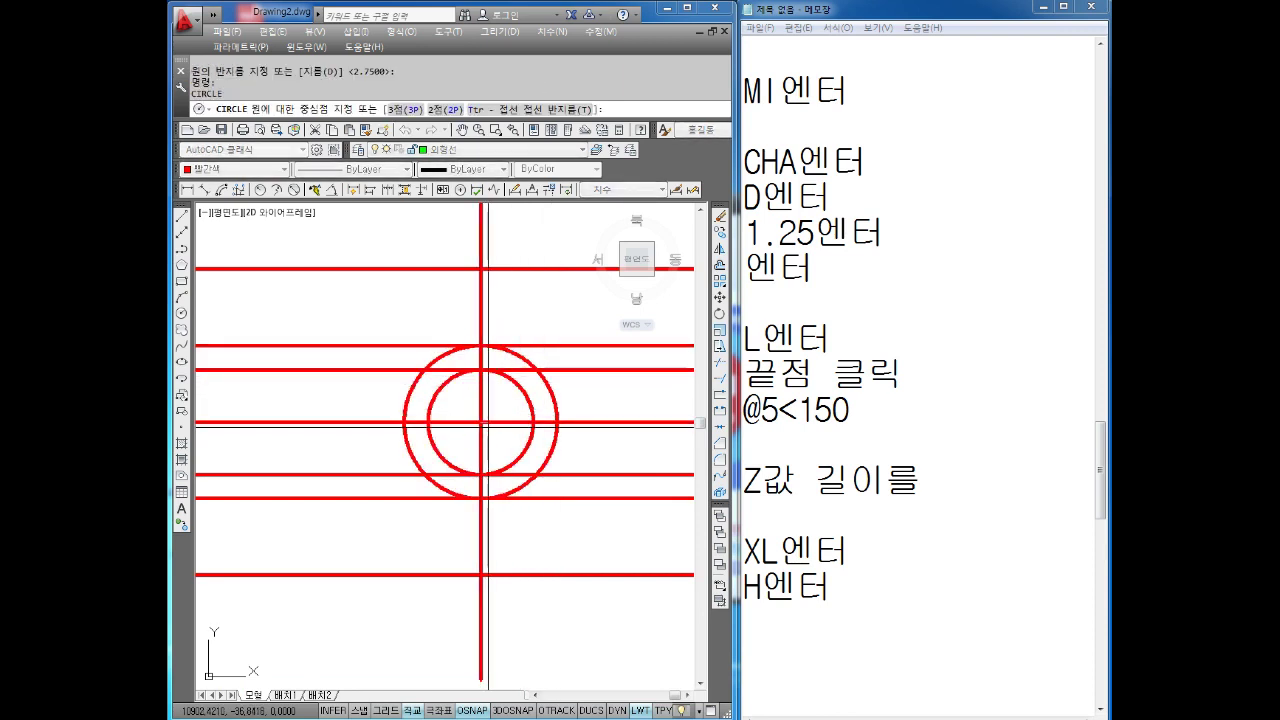
{"action": "left_click", "coordinate": [480, 422]}
{"action": "left_click", "coordinate": [480, 270]}
{"action": "scroll", "coordinate": [480, 420], "scroll_direction": "up", "scroll_amount": 2}
{"action": "key", "text": "Escape"}
{"action": "scroll", "coordinate": [400, 450], "scroll_direction": "down", "scroll_amount": 3}
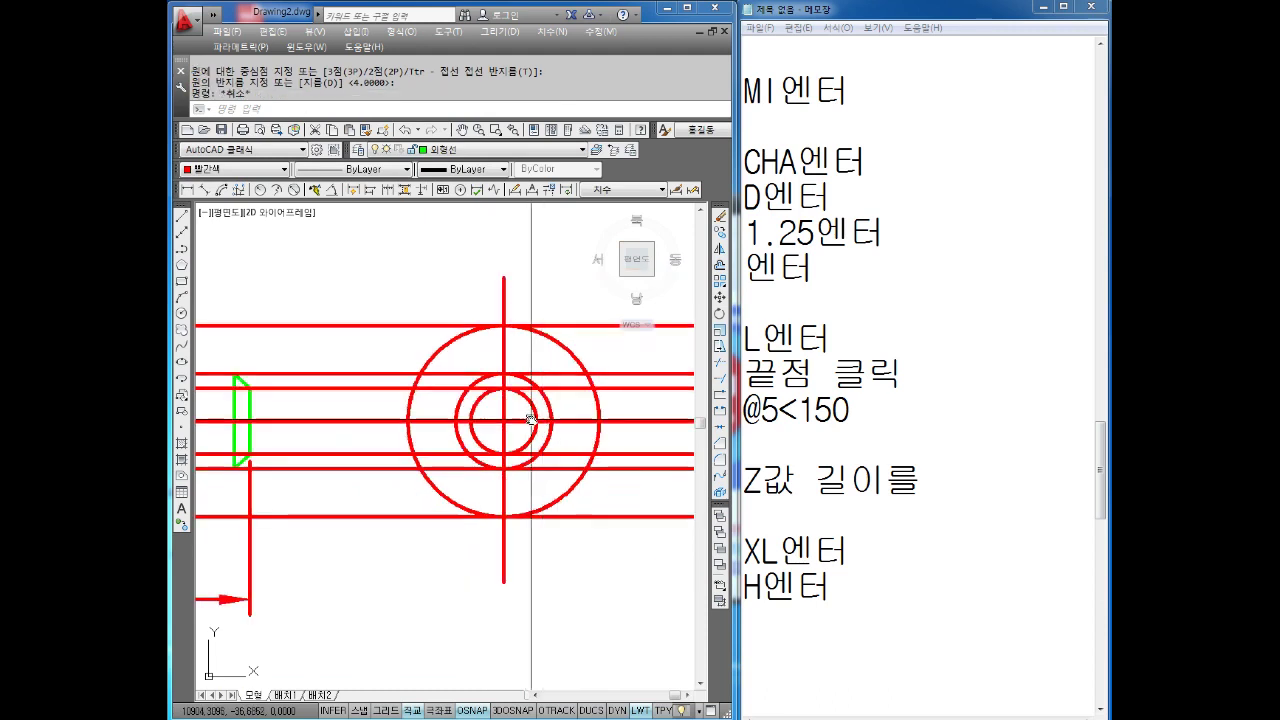
{"action": "key", "text": "Escape"}
{"action": "key", "text": "Escape"}
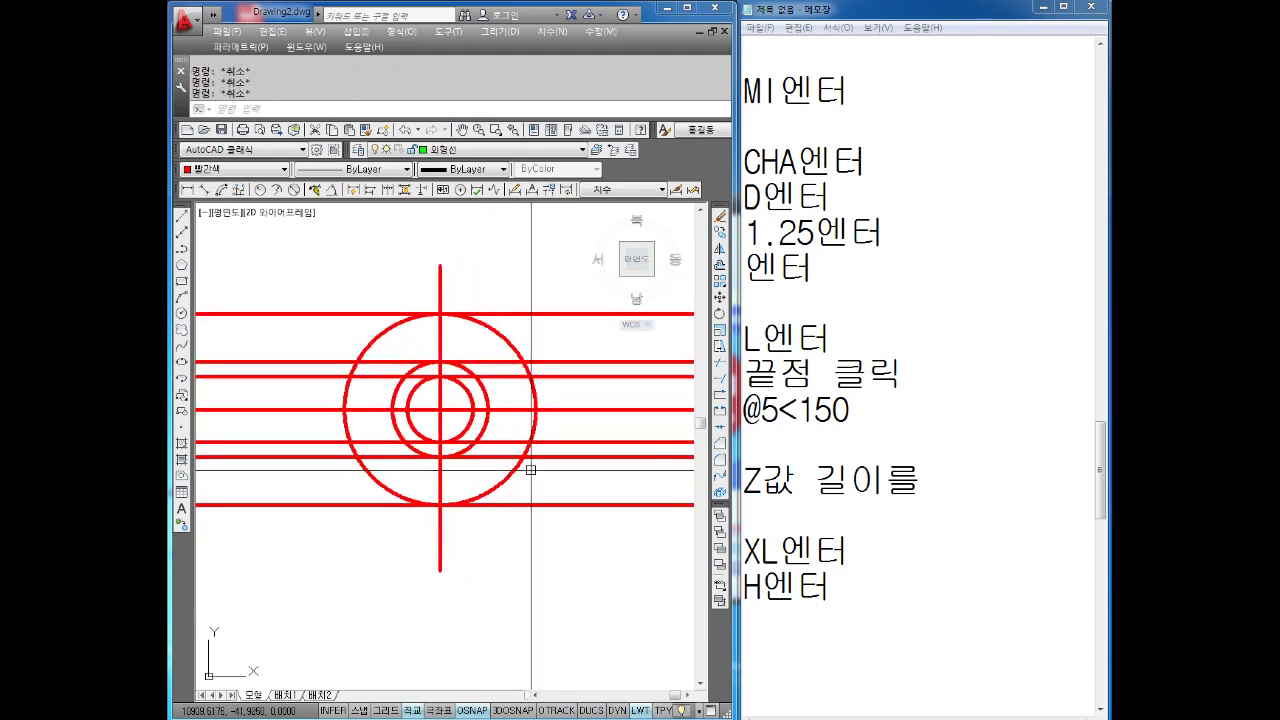
- Trim the construction lines back to the outer circle on both left and right sides
{"action": "type", "text": "tr"}
{"action": "key", "text": "Return"}
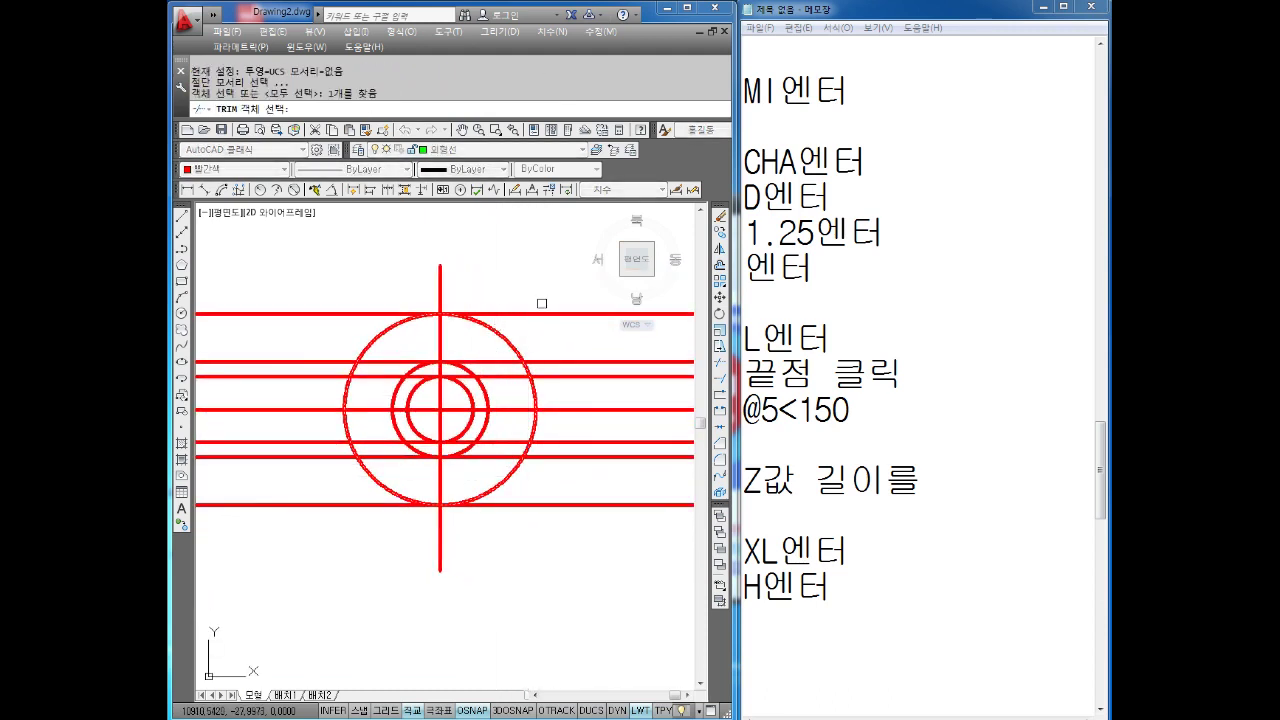
{"action": "key", "text": "Return"}
{"action": "middle_click_drag", "start_coordinate": [580, 282], "coordinate": [559, 288]}
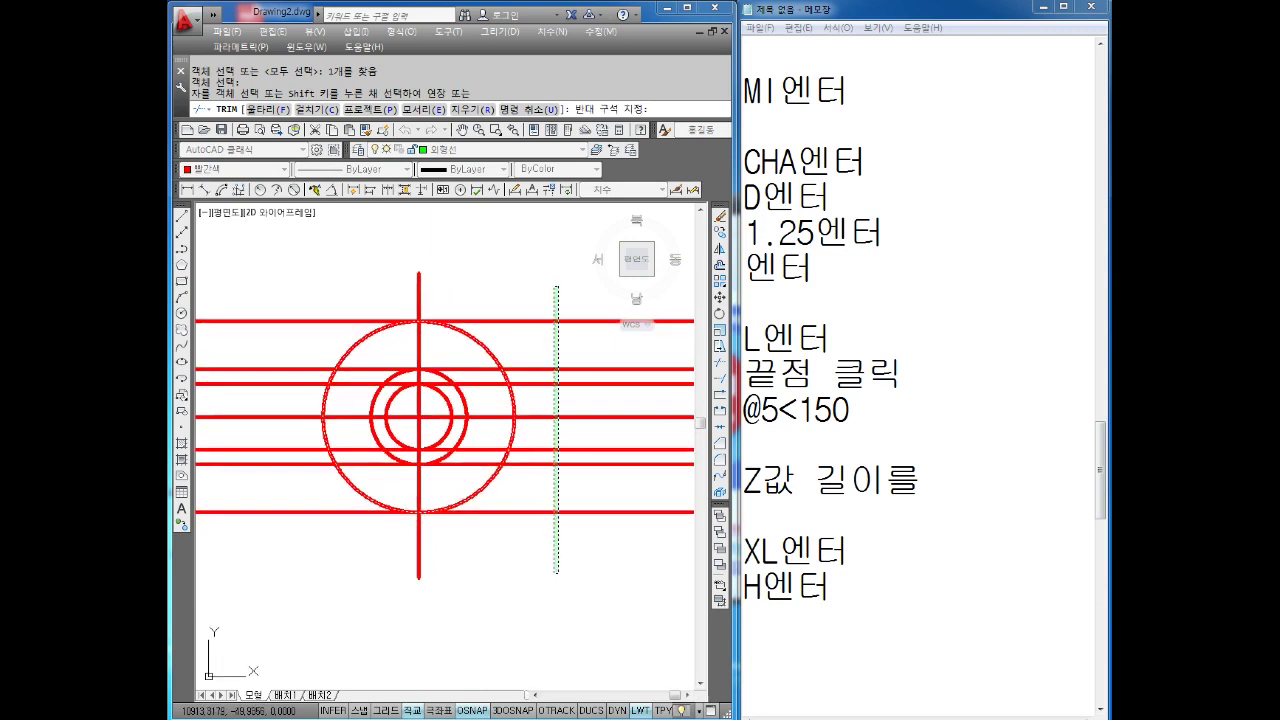
{"action": "left_click", "coordinate": [555, 573]}
{"action": "left_click", "coordinate": [316, 290]}
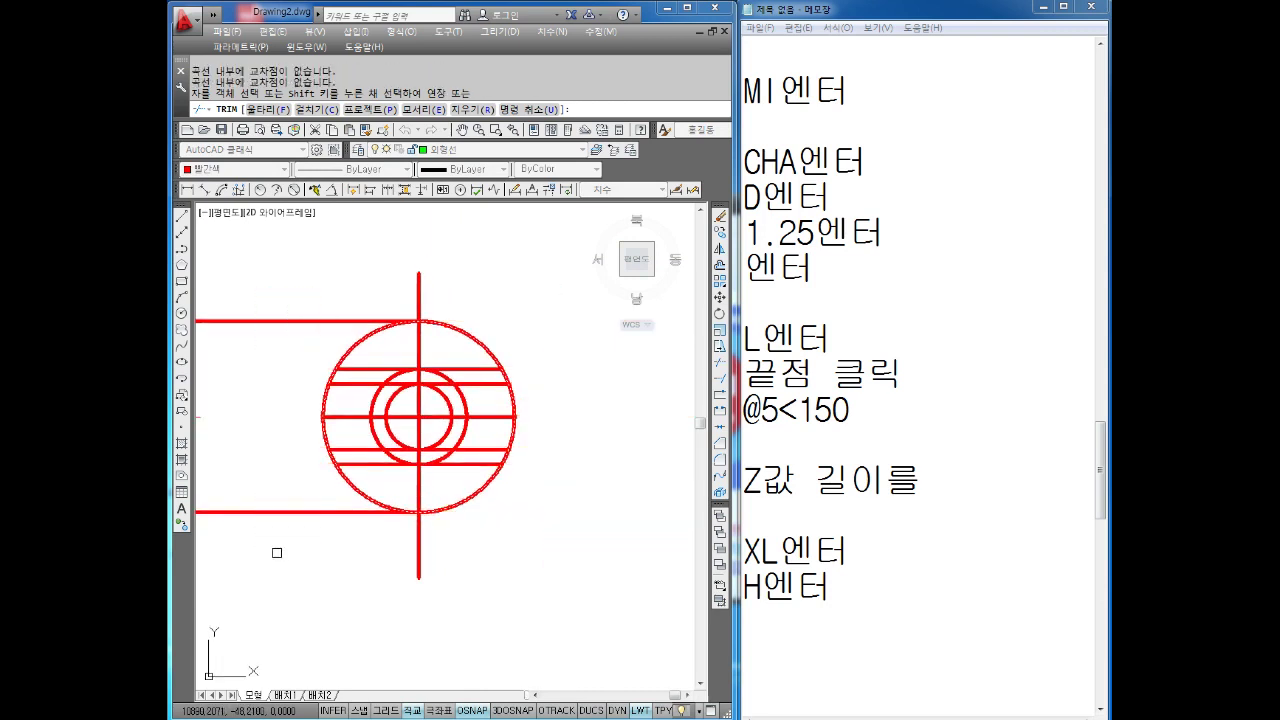
{"action": "key", "text": "Escape"}
- Delete the bottom horizontal construction line
{"action": "left_click", "coordinate": [277, 494]}
{"action": "left_click", "coordinate": [272, 563]}
{"action": "key", "text": "Delete"}
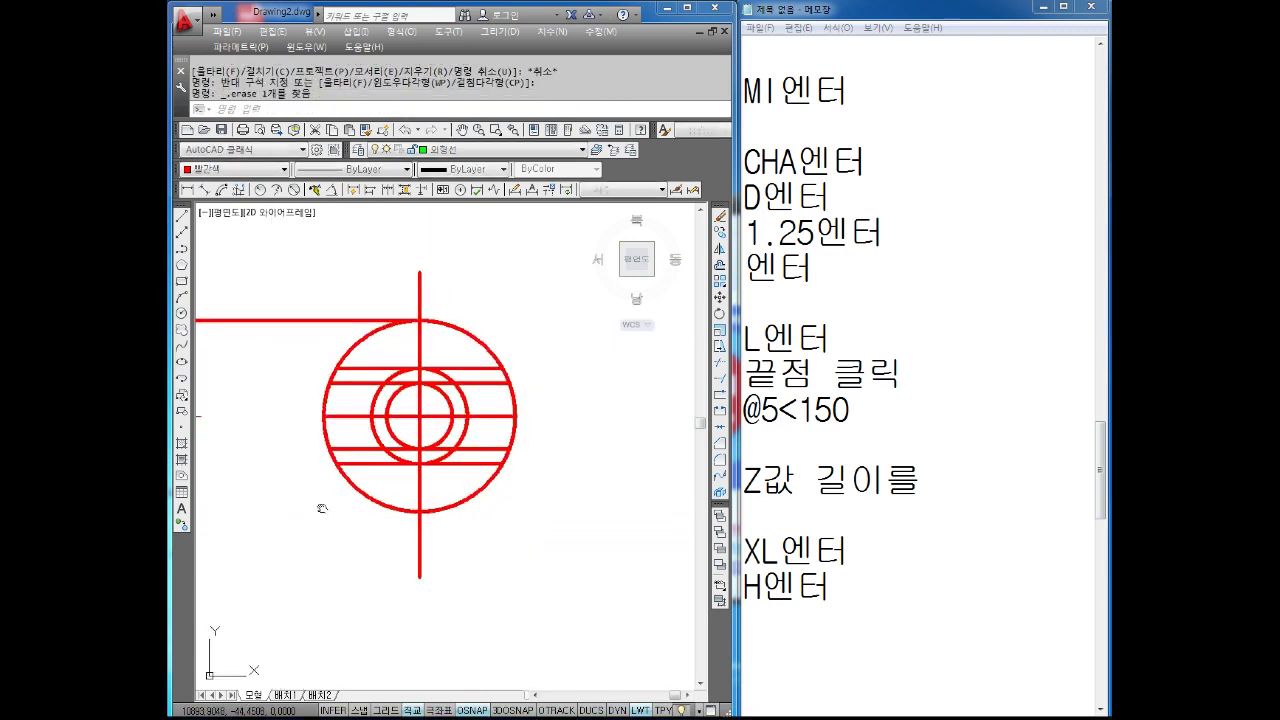